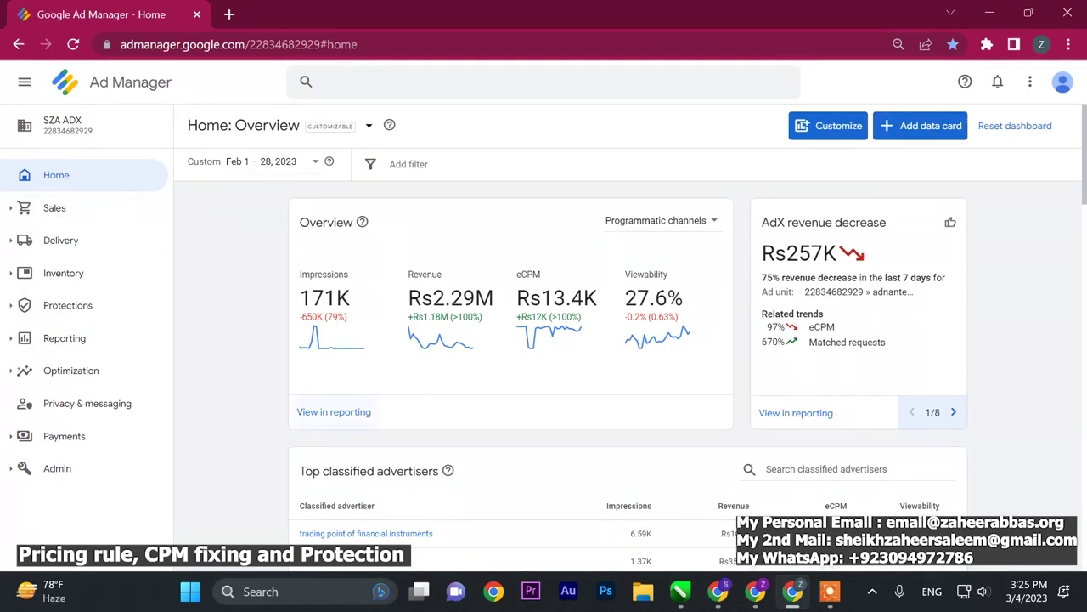
Limit the home overview to the single day Feb 2, 2023, and check its revenue figure.
{"action": "left_click", "coordinate": [289, 162]}
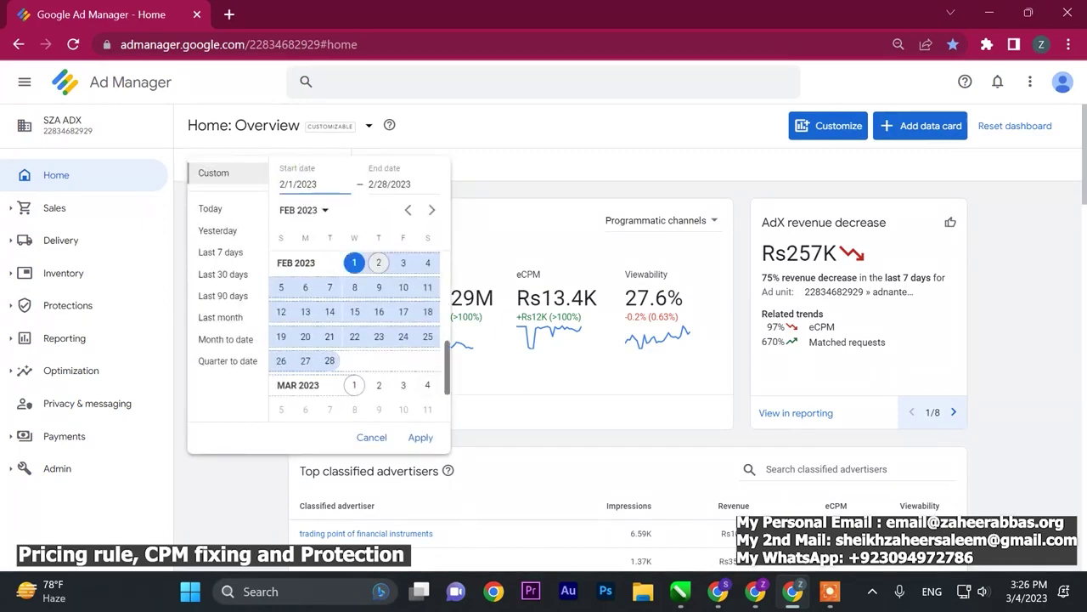
{"action": "left_click", "coordinate": [379, 263]}
{"action": "left_click", "coordinate": [379, 262]}
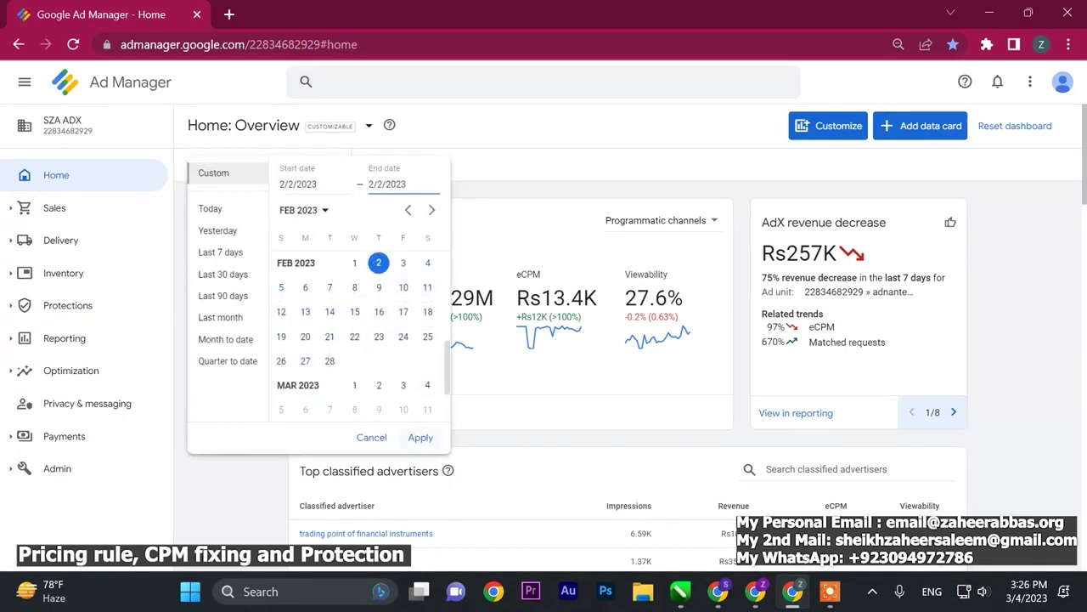
{"action": "left_click", "coordinate": [420, 437]}
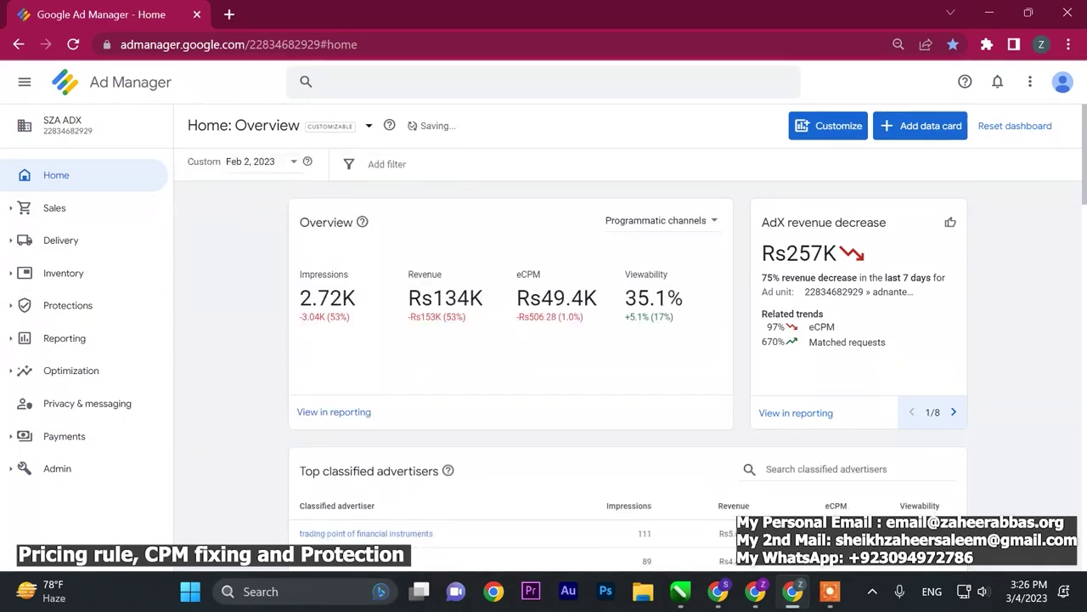
{"action": "double_click", "coordinate": [447, 297]}
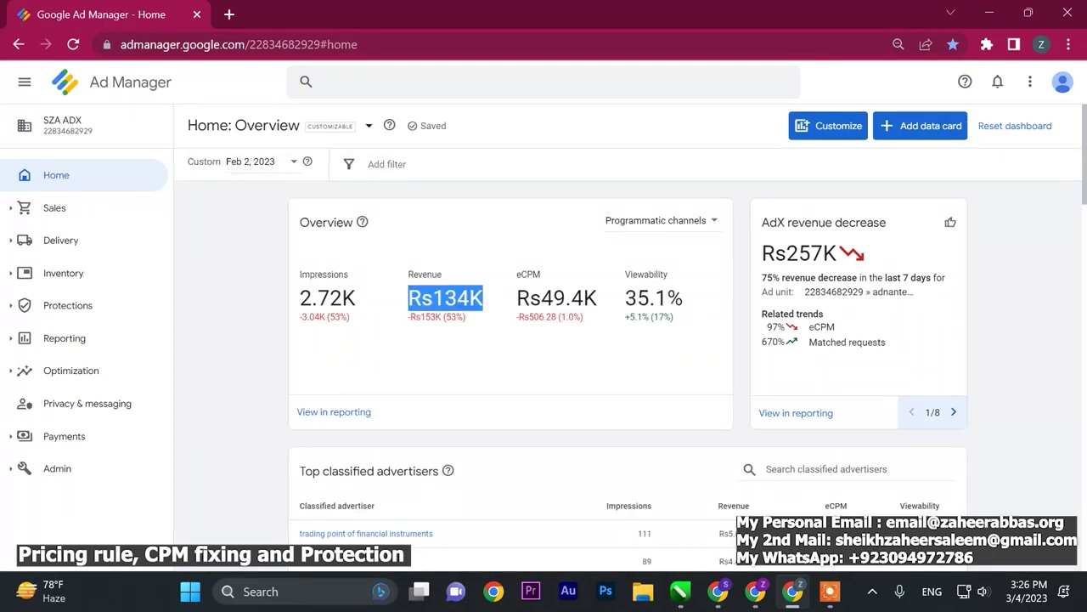
{"action": "left_click", "coordinate": [238, 390]}
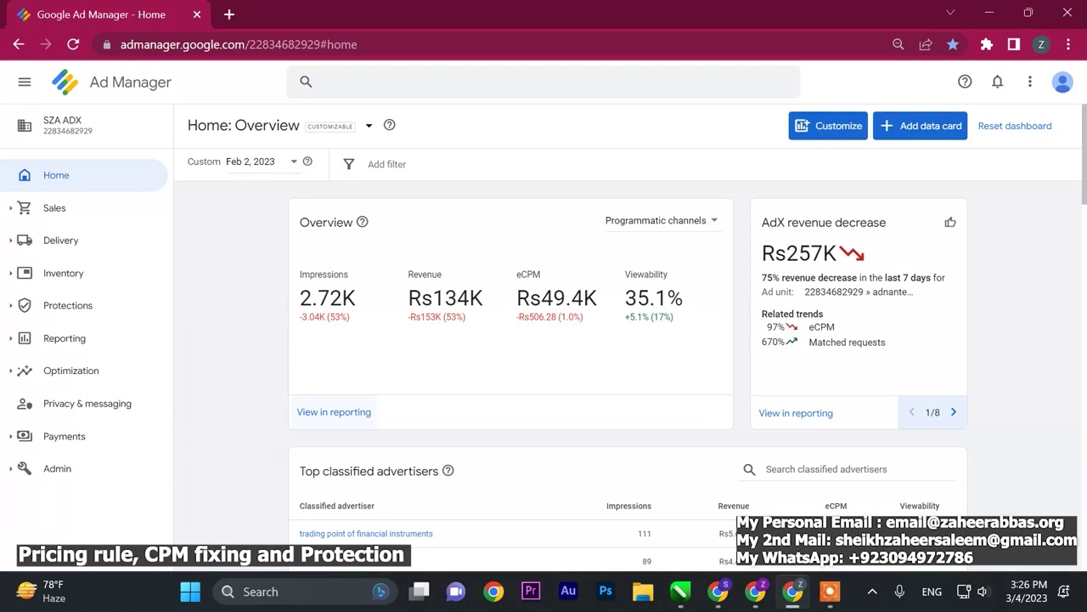
Examine the Open Auction average eCPM and revenue in the overview's detailed report, and return to the home overview.
{"action": "left_click", "coordinate": [339, 412]}
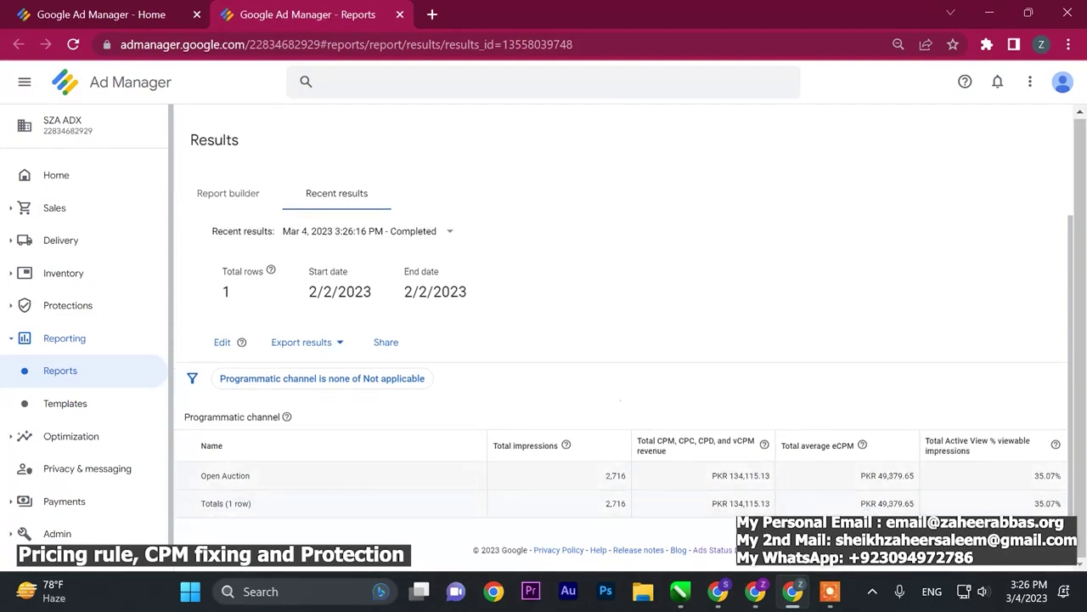
{"action": "left_click_drag", "start_coordinate": [915, 476], "coordinate": [860, 476]}
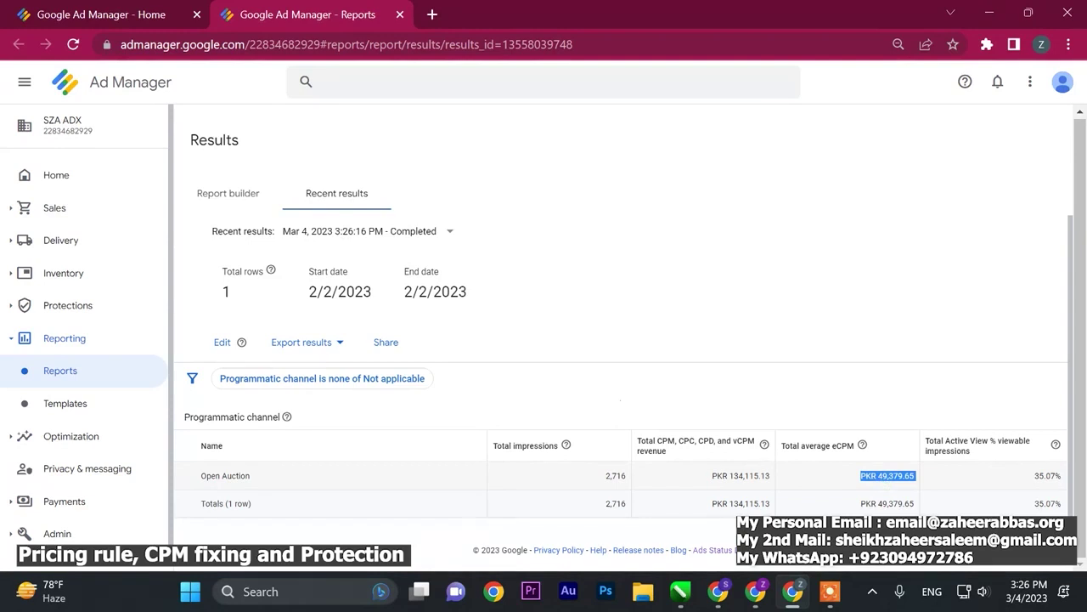
{"action": "left_click_drag", "start_coordinate": [729, 475], "coordinate": [770, 504]}
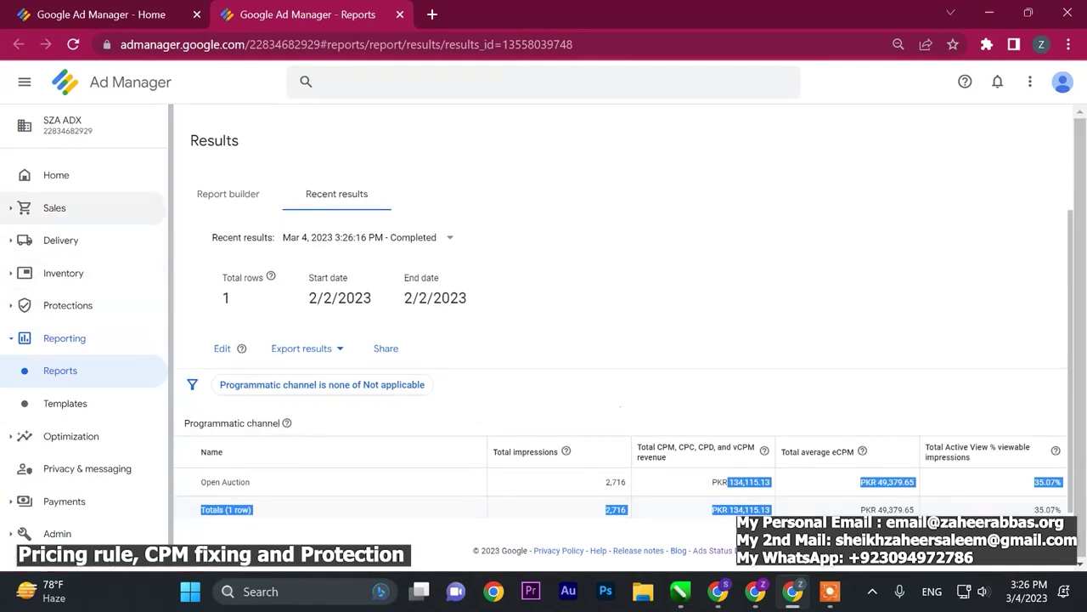
{"action": "left_click", "coordinate": [123, 179]}
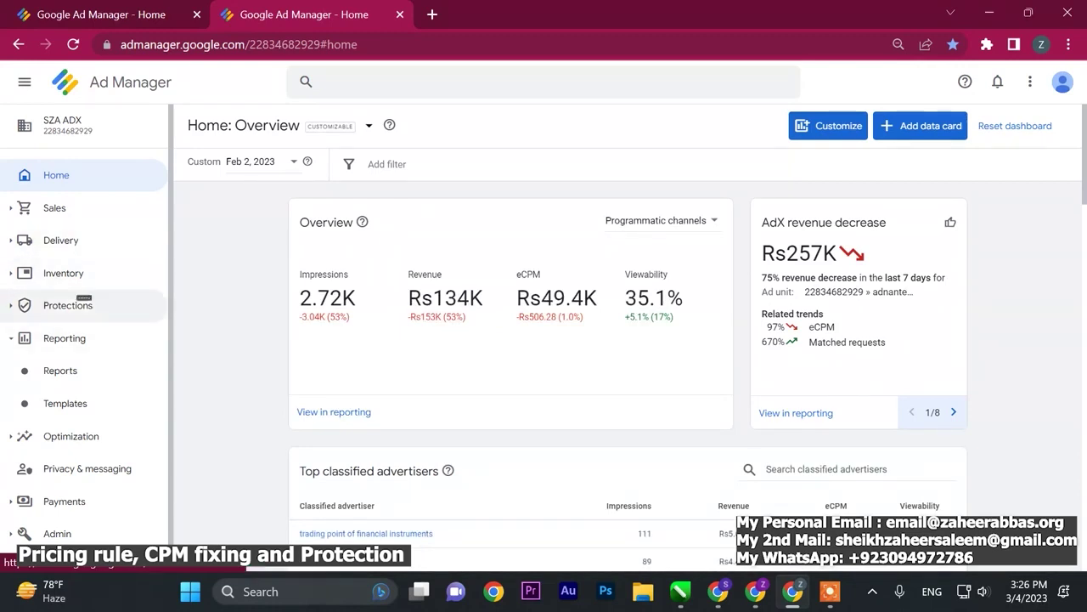
{"action": "left_click", "coordinate": [53, 272]}
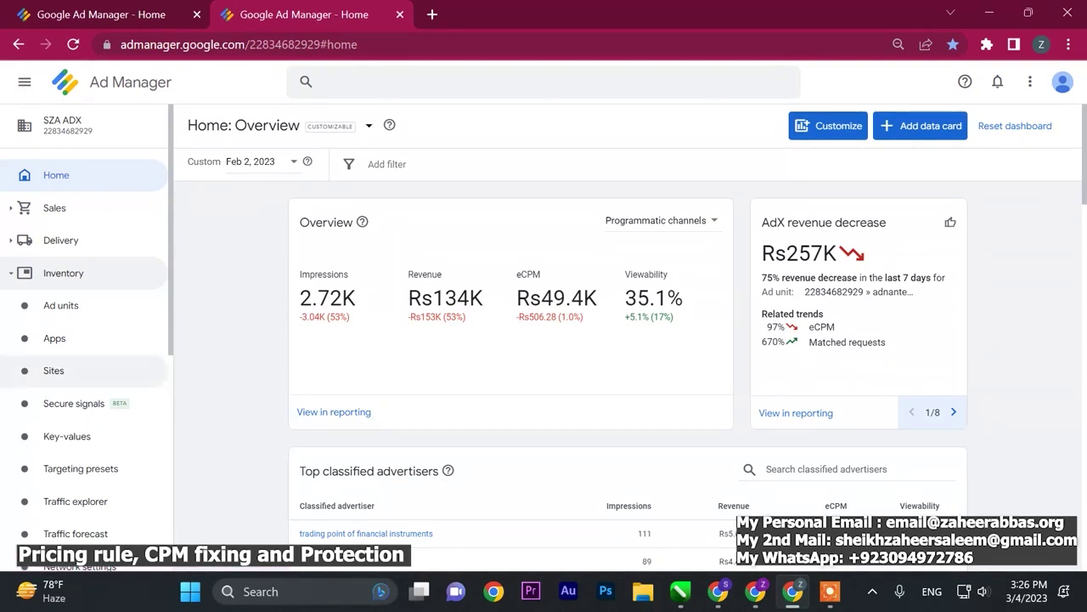
{"action": "scroll", "coordinate": [76, 461], "scroll_direction": "down", "scroll_amount": 3}
{"action": "scroll", "coordinate": [77, 450], "scroll_direction": "up", "scroll_amount": 1}
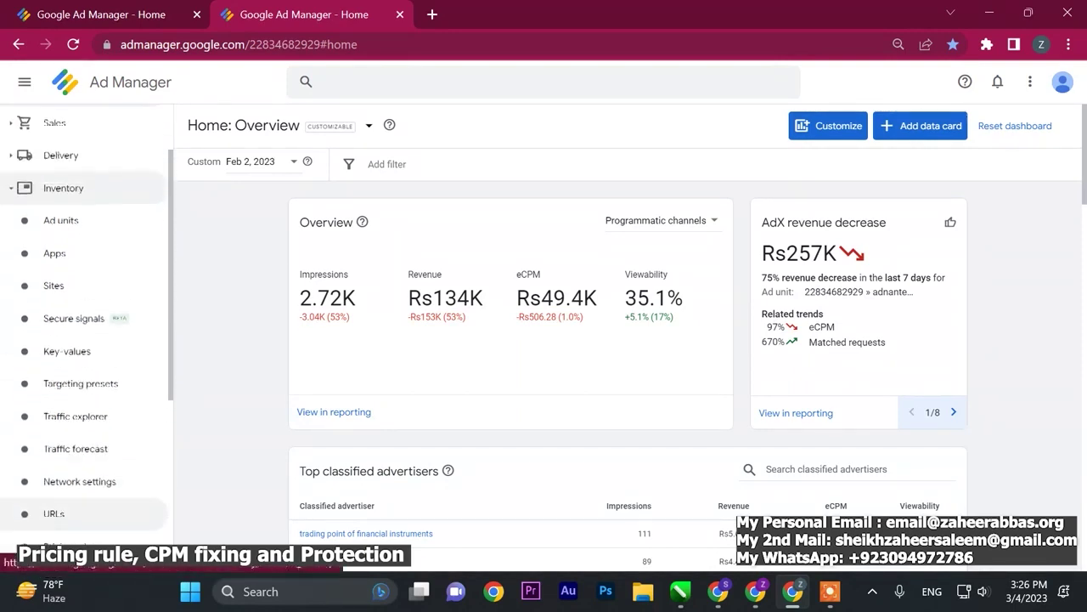
{"action": "scroll", "coordinate": [77, 459], "scroll_direction": "down", "scroll_amount": 1}
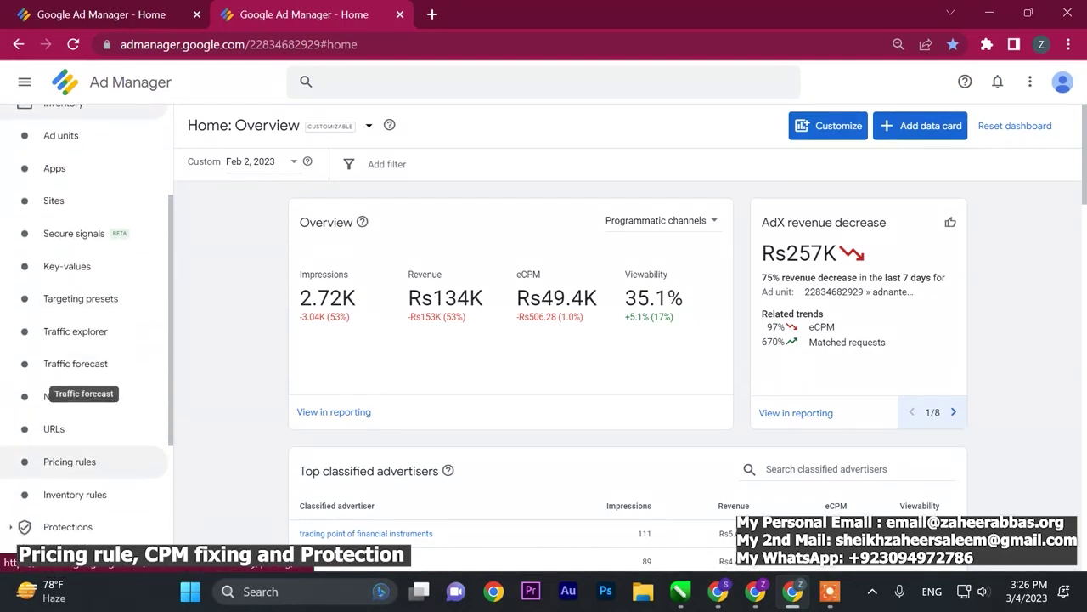
{"action": "scroll", "coordinate": [76, 459], "scroll_direction": "up", "scroll_amount": 2}
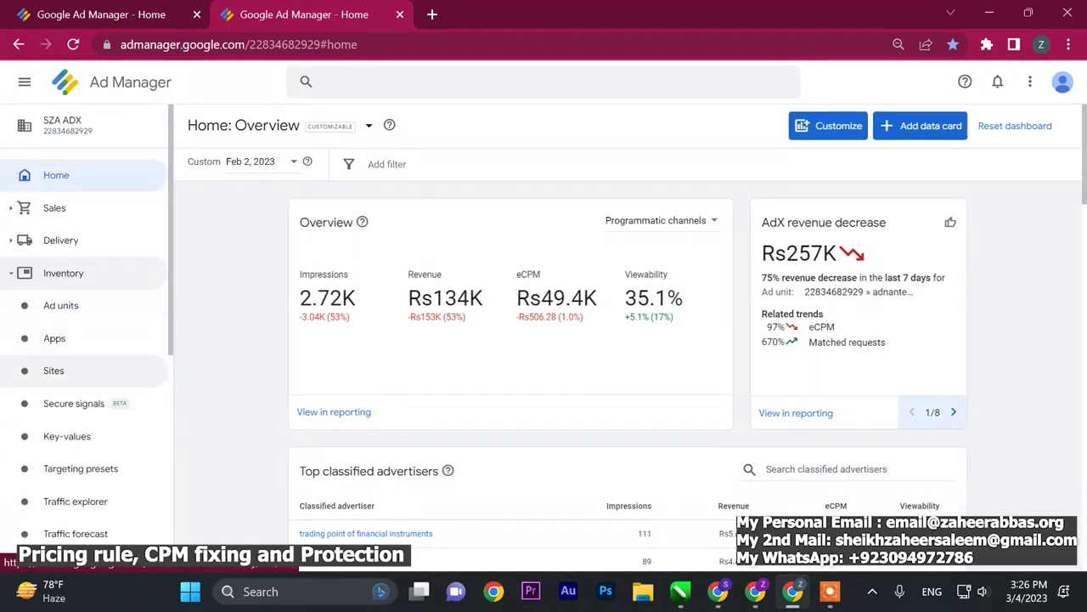
Go to the Reports list and start a new report.
{"action": "scroll", "coordinate": [80, 378], "scroll_direction": "down", "scroll_amount": 1}
{"action": "scroll", "coordinate": [81, 382], "scroll_direction": "down", "scroll_amount": 3}
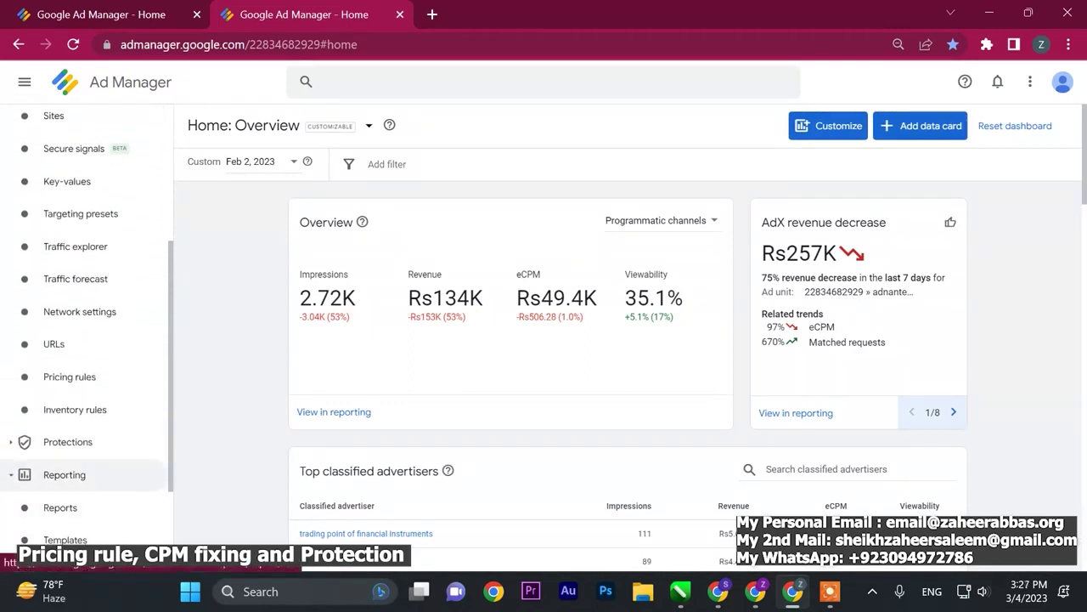
{"action": "scroll", "coordinate": [80, 476], "scroll_direction": "down", "scroll_amount": 1}
{"action": "left_click", "coordinate": [65, 391]}
{"action": "left_click", "coordinate": [65, 391]}
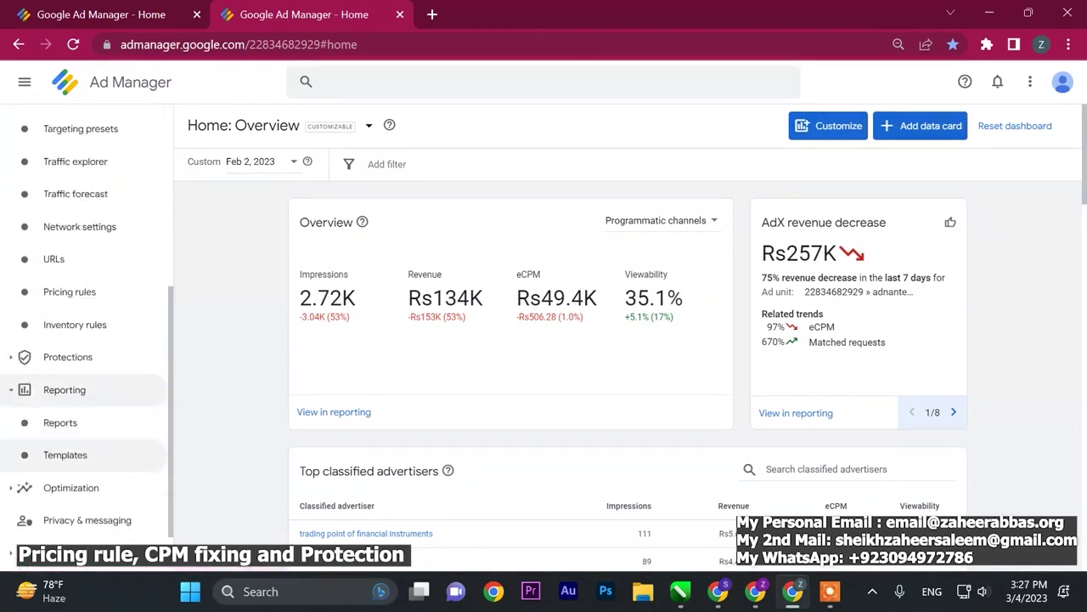
{"action": "left_click", "coordinate": [85, 429]}
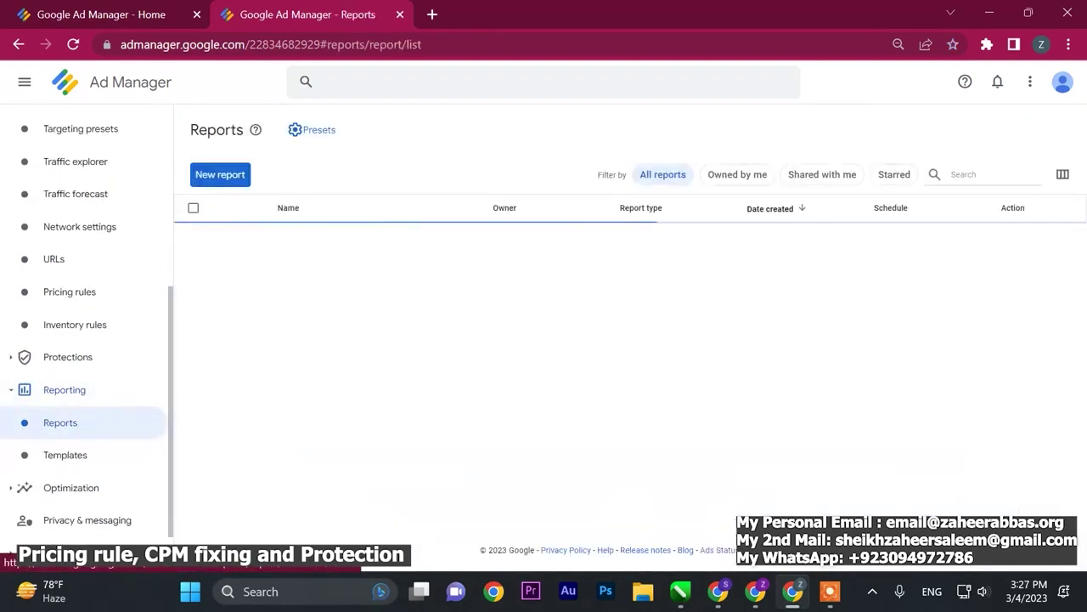
{"action": "left_click", "coordinate": [221, 175]}
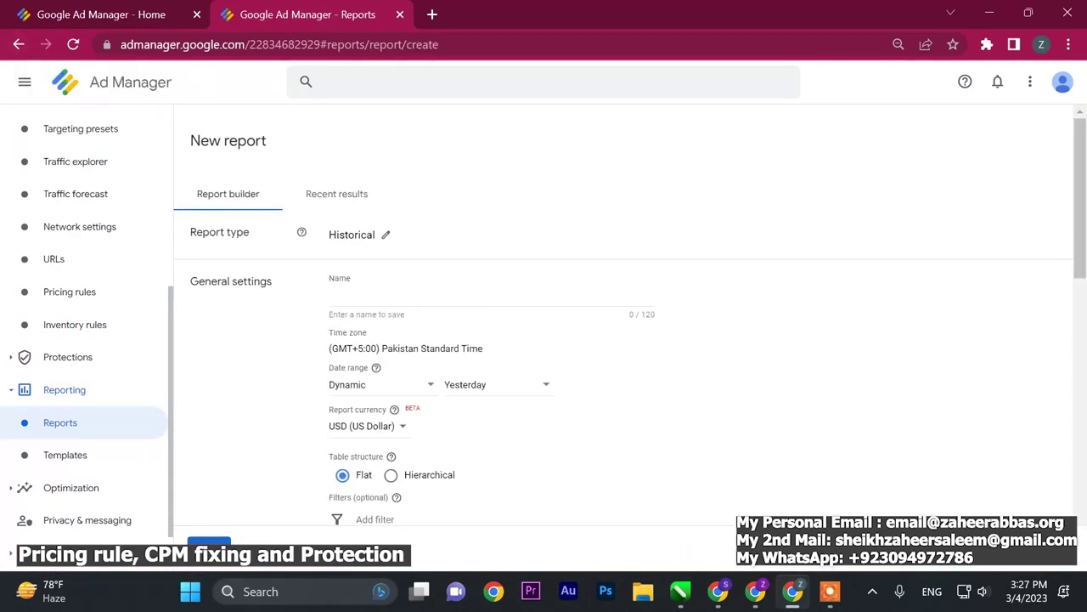
Return to the Reports list and review the Historical report currency in the presets, keeping USD (US Dollar) selected.
{"action": "key", "text": "alt+Left"}
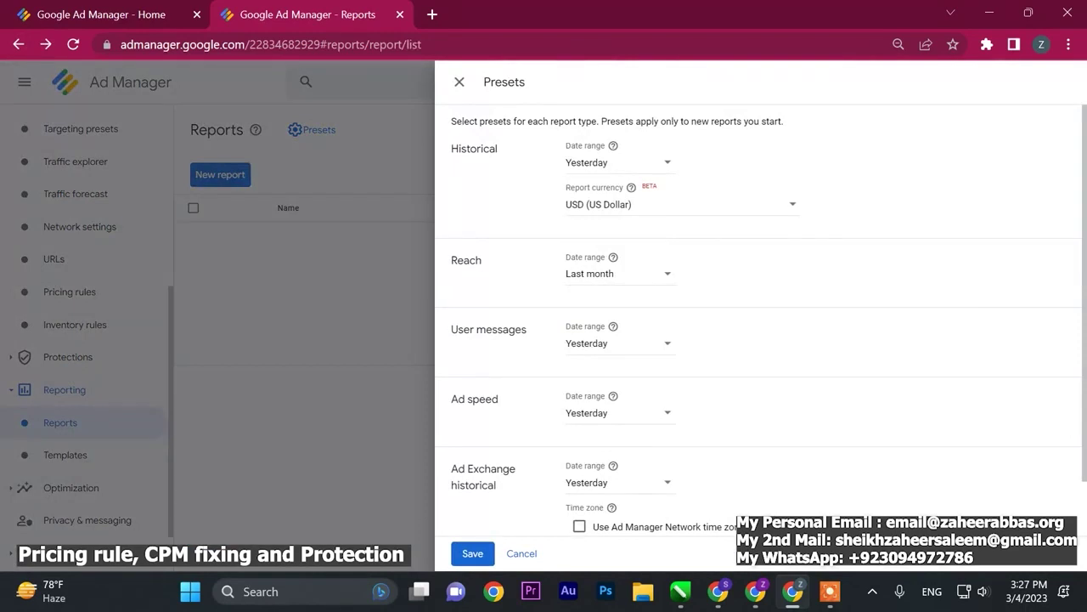
{"action": "scroll", "coordinate": [760, 320], "scroll_direction": "down", "scroll_amount": 2}
{"action": "scroll", "coordinate": [760, 319], "scroll_direction": "up", "scroll_amount": 2}
{"action": "left_click", "coordinate": [680, 204]}
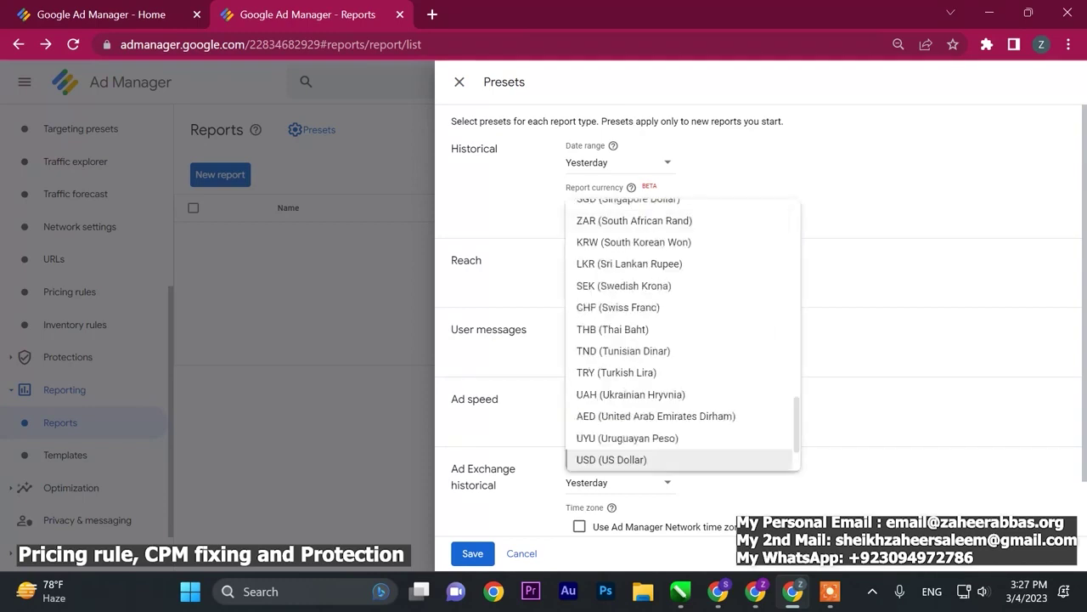
{"action": "key", "text": "Return"}
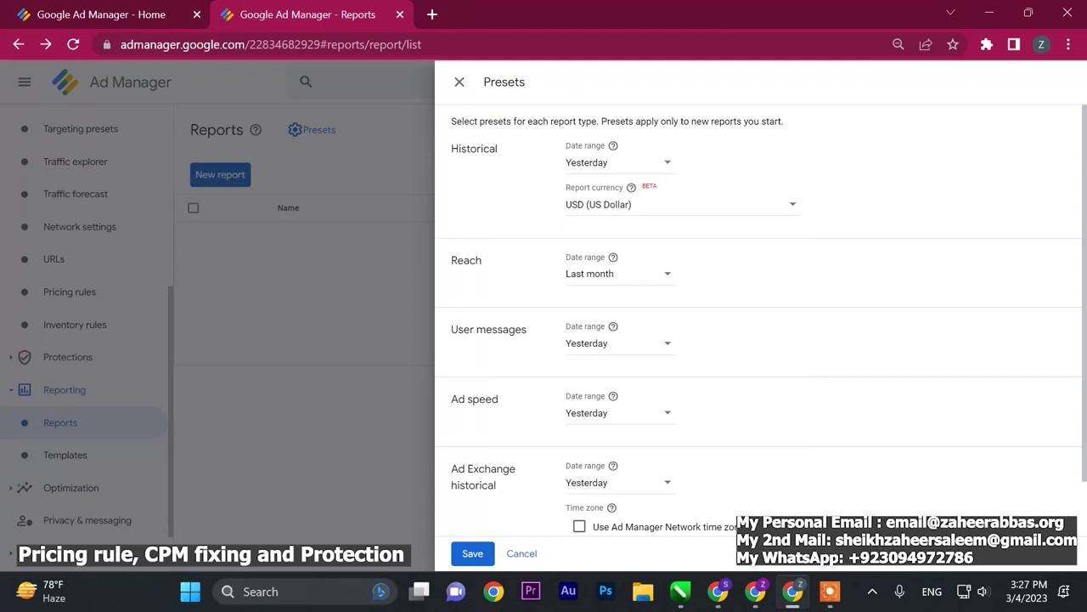
Review the presets down to the Ad Exchange historical date range and report currency, and close them without saving.
{"action": "scroll", "coordinate": [761, 323], "scroll_direction": "down", "scroll_amount": 2}
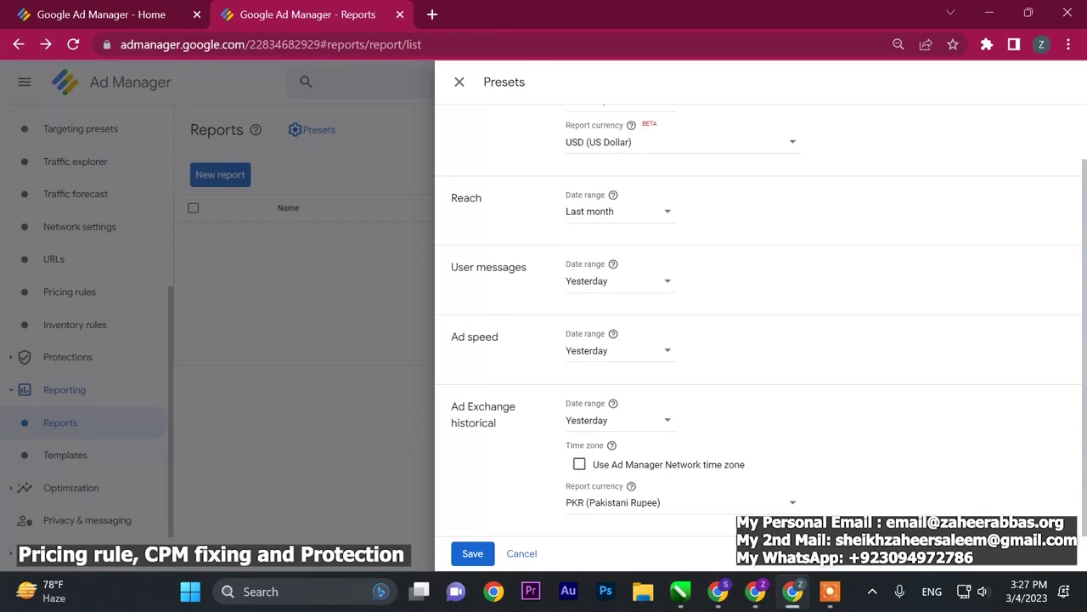
{"action": "left_click", "coordinate": [679, 502]}
{"action": "left_click", "coordinate": [643, 437]}
{"action": "left_click", "coordinate": [616, 419]}
{"action": "left_click", "coordinate": [876, 428]}
{"action": "scroll", "coordinate": [876, 427], "scroll_direction": "up", "scroll_amount": 1}
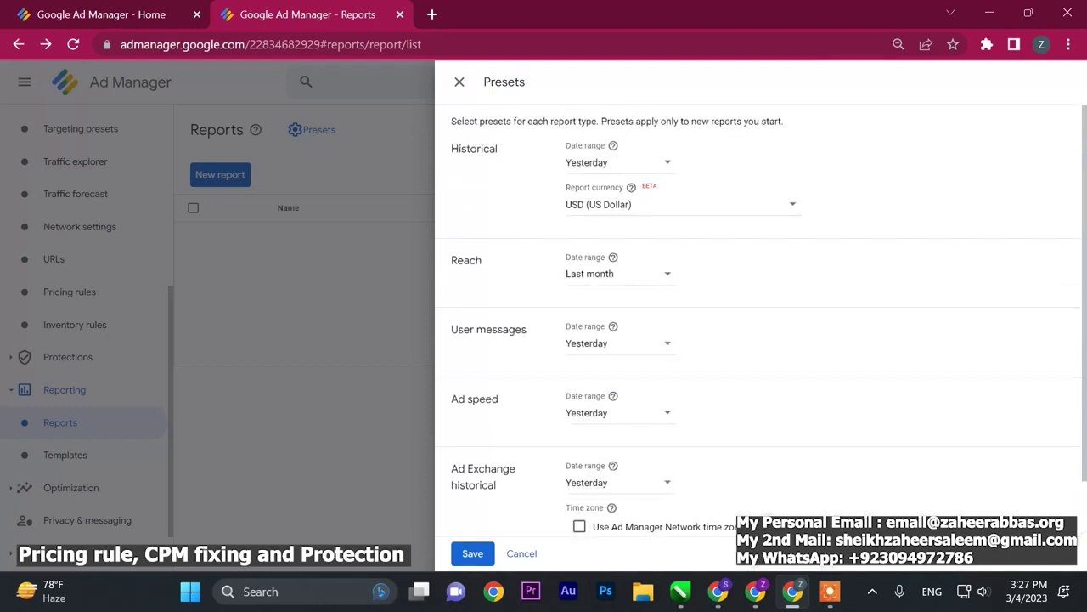
{"action": "scroll", "coordinate": [759, 322], "scroll_direction": "down", "scroll_amount": 1}
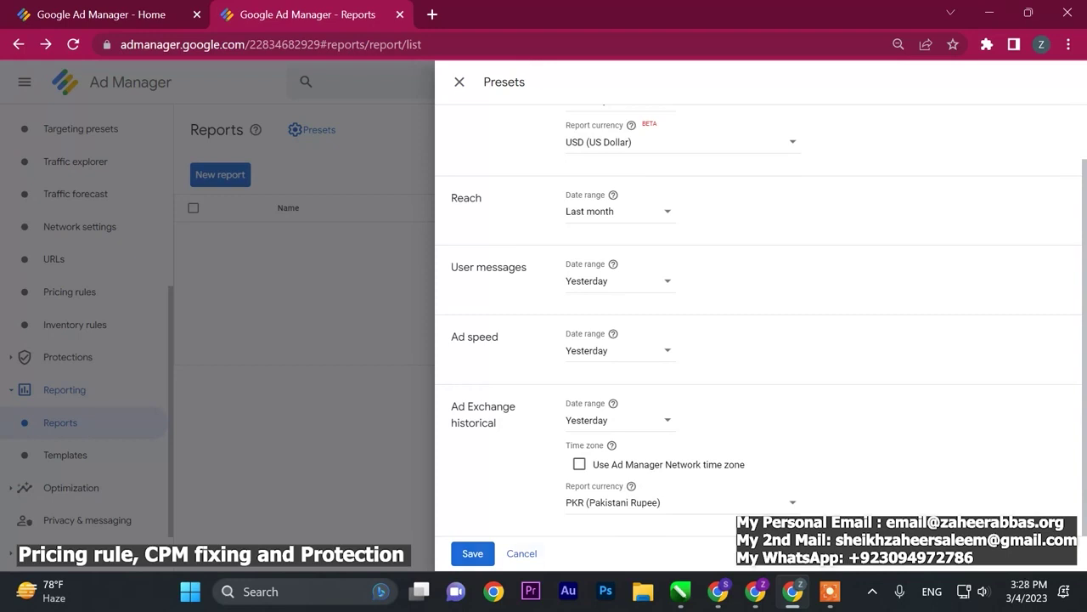
{"action": "scroll", "coordinate": [761, 323], "scroll_direction": "up", "scroll_amount": 2}
{"action": "left_click", "coordinate": [522, 553]}
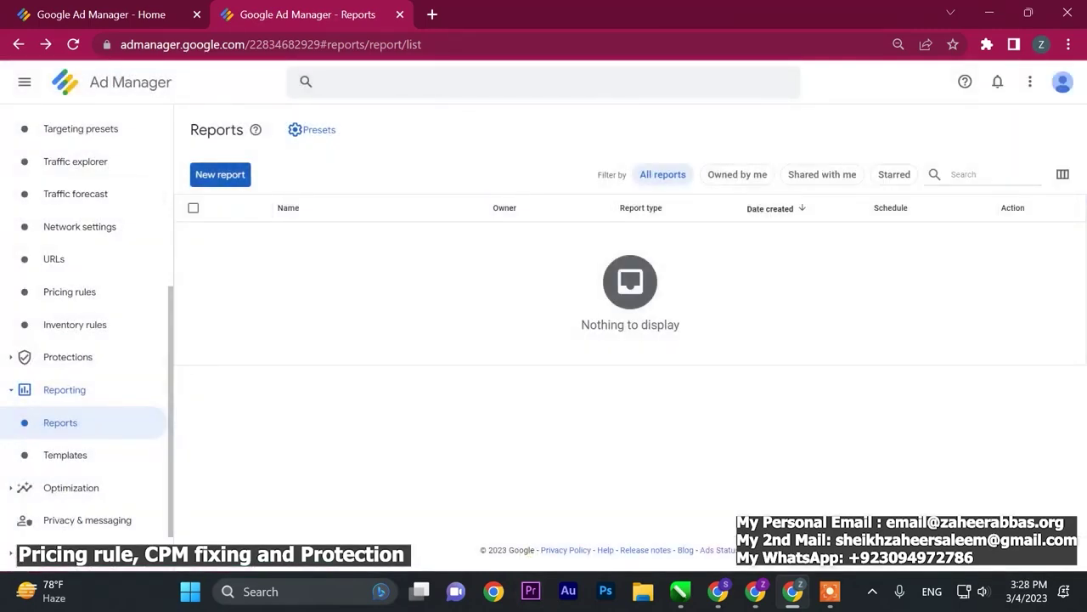
Create a new historical report named "test" and check its time zone.
{"action": "left_click", "coordinate": [220, 174]}
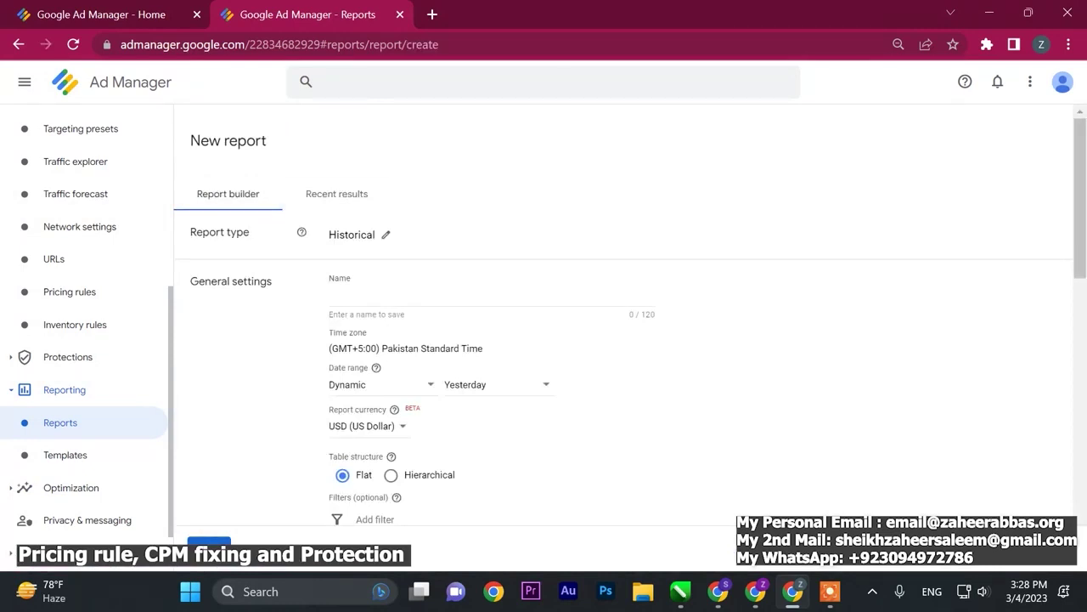
{"action": "scroll", "coordinate": [625, 382], "scroll_direction": "down", "scroll_amount": 3}
{"action": "scroll", "coordinate": [625, 382], "scroll_direction": "up", "scroll_amount": 3}
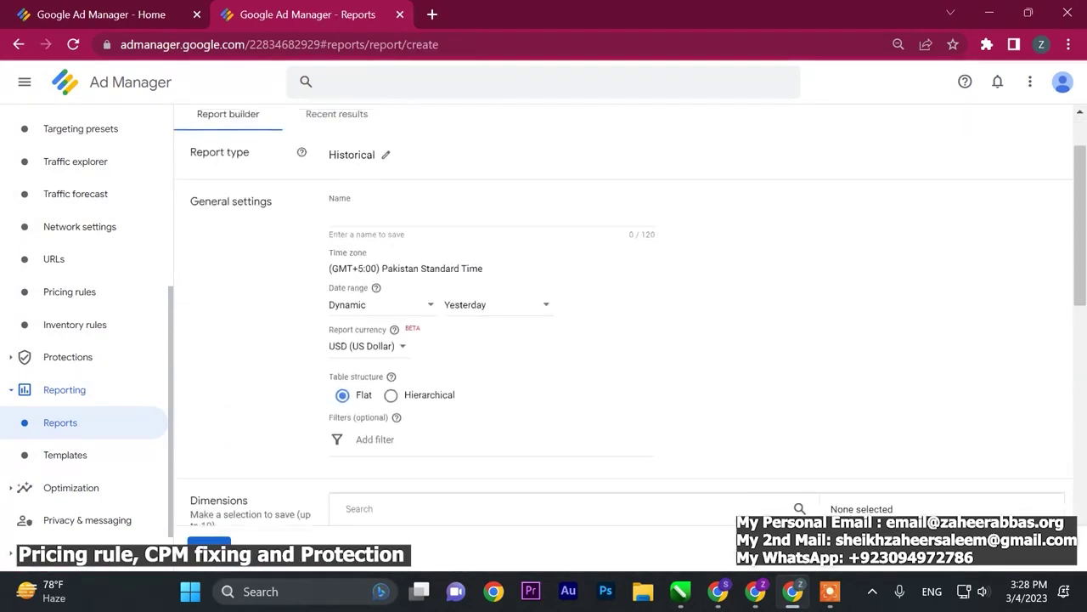
{"action": "left_click", "coordinate": [492, 294]}
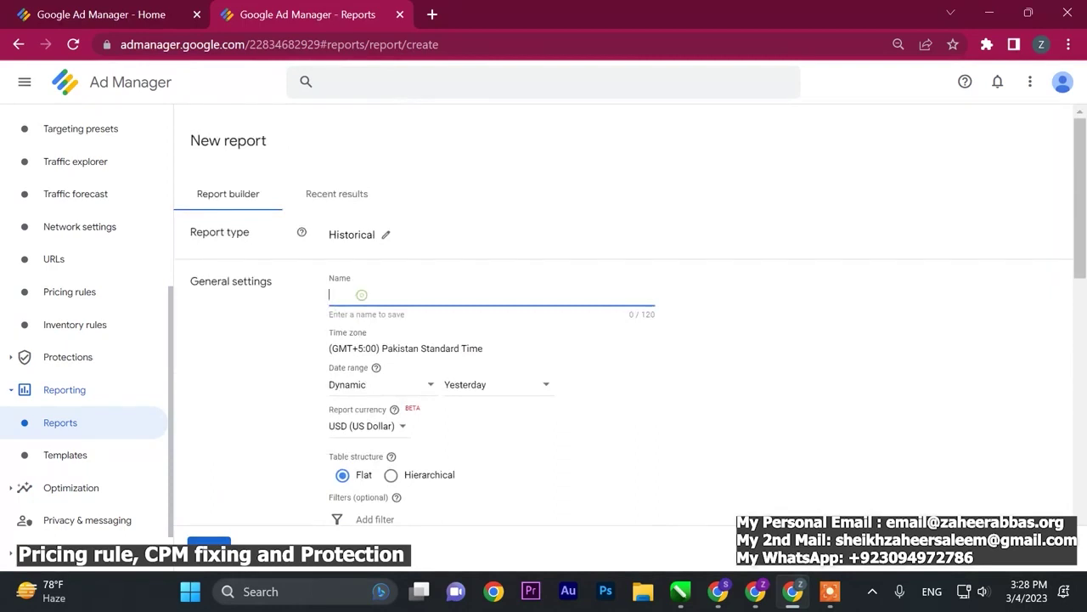
{"action": "scroll", "coordinate": [625, 382], "scroll_direction": "down", "scroll_amount": 3}
{"action": "scroll", "coordinate": [624, 382], "scroll_direction": "up", "scroll_amount": 3}
{"action": "type", "text": "J"}
{"action": "key", "text": "BackSpace"}
{"action": "type", "text": "test"}
{"action": "left_click_drag", "start_coordinate": [328, 348], "coordinate": [483, 348]}
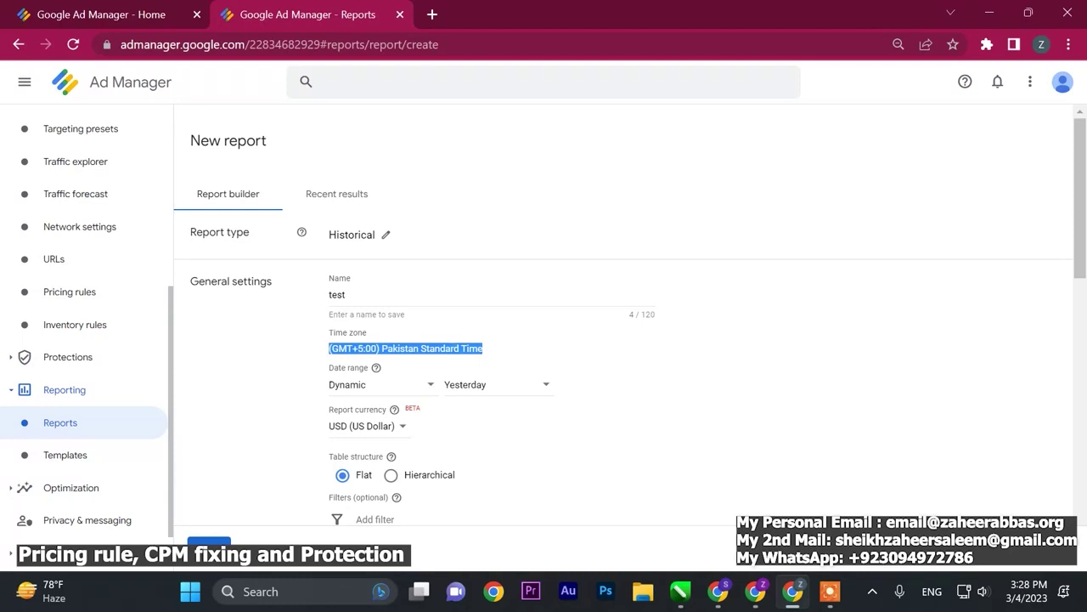
Set the report's date range to Fixed, covering only Feb 2, 2023.
{"action": "left_click", "coordinate": [379, 384]}
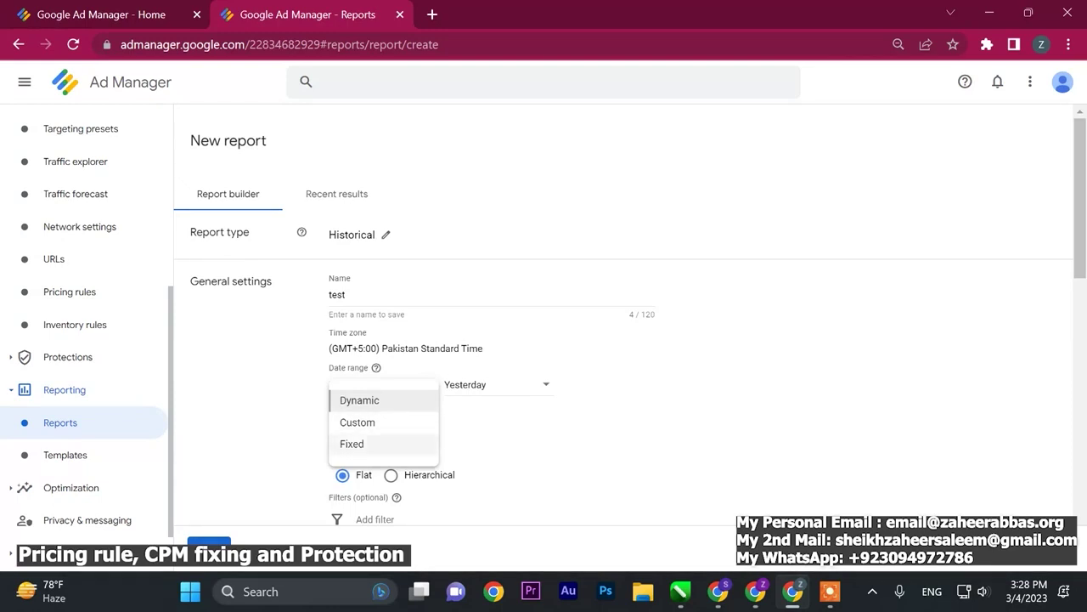
{"action": "left_click", "coordinate": [386, 443]}
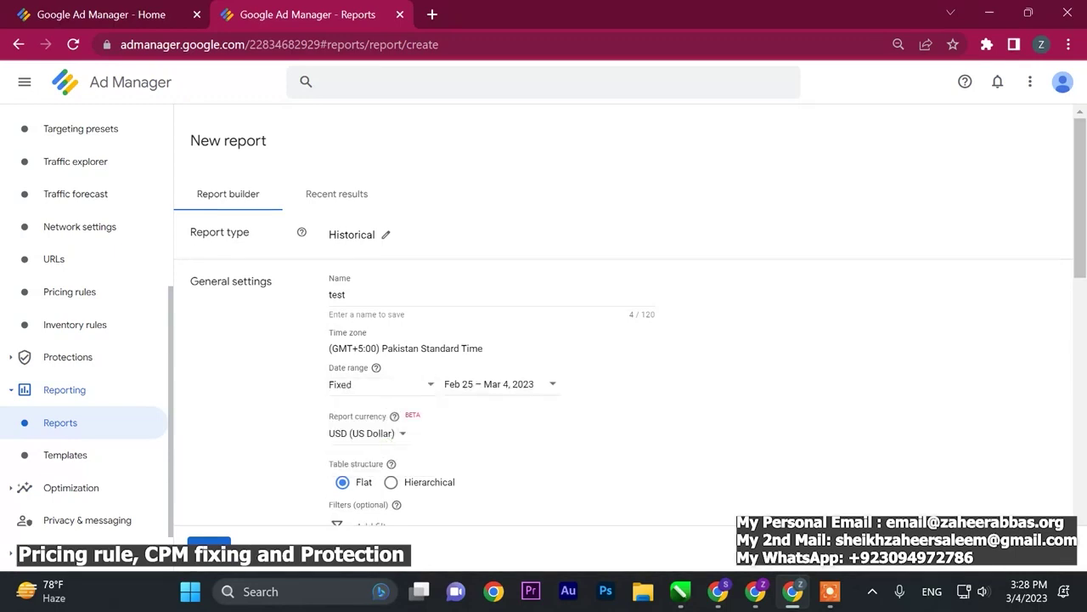
{"action": "left_click", "coordinate": [383, 384]}
{"action": "left_click", "coordinate": [356, 443]}
{"action": "left_click", "coordinate": [500, 384]}
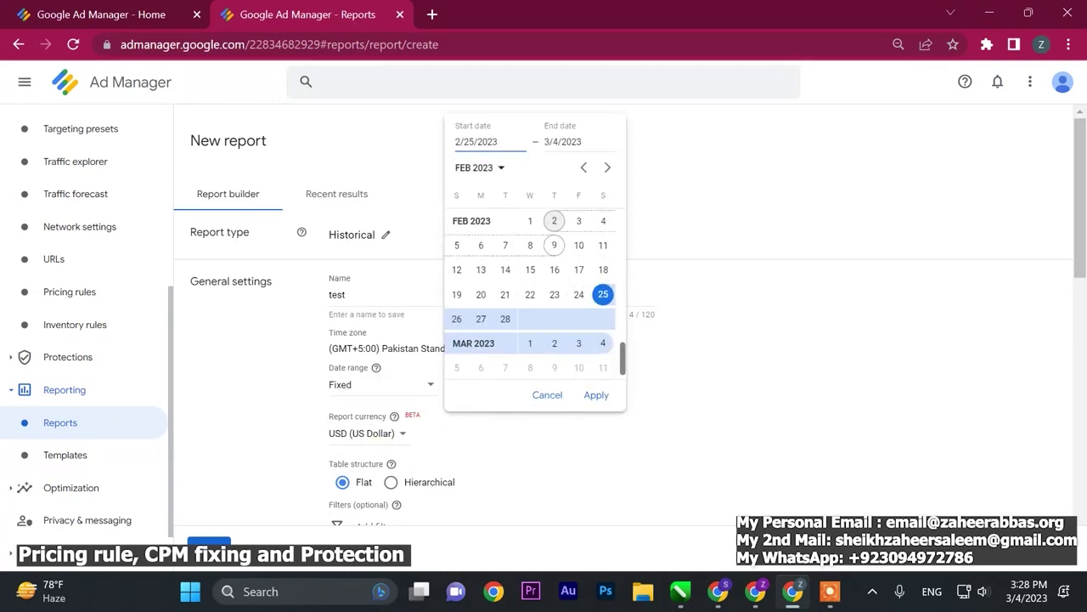
{"action": "double_click", "coordinate": [554, 221]}
{"action": "left_click", "coordinate": [596, 395]}
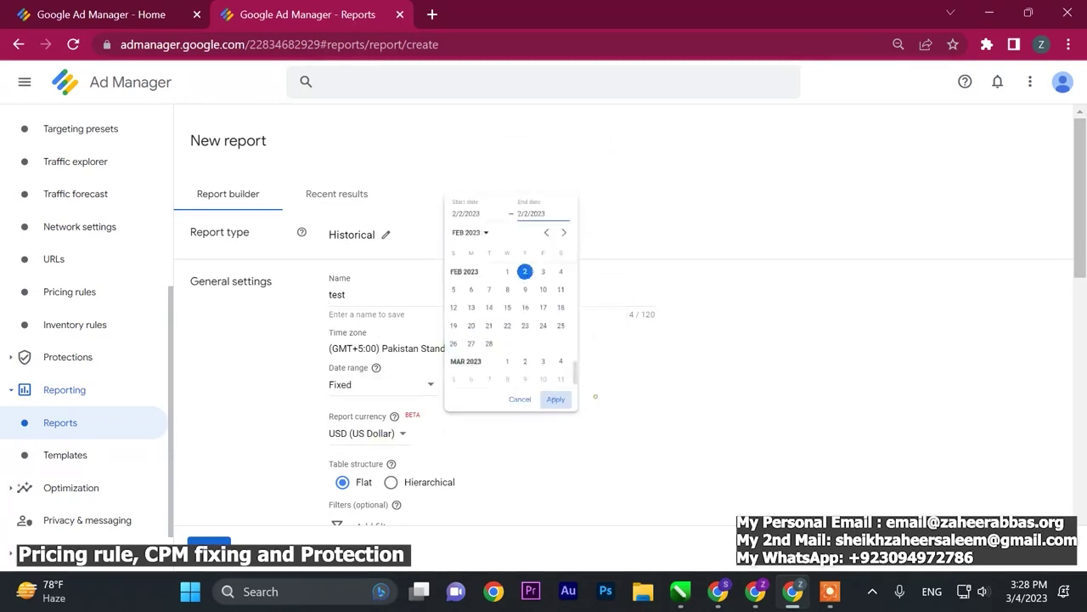
Review the report's general settings and list all available dimensions.
{"action": "scroll", "coordinate": [623, 340], "scroll_direction": "down", "scroll_amount": 1}
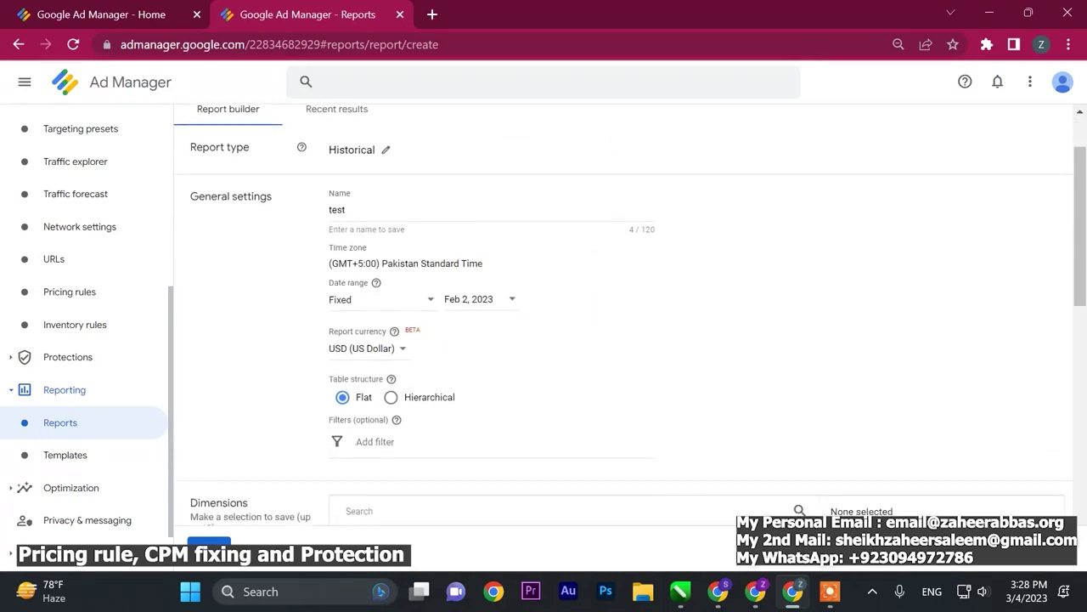
{"action": "scroll", "coordinate": [623, 340], "scroll_direction": "down", "scroll_amount": 2}
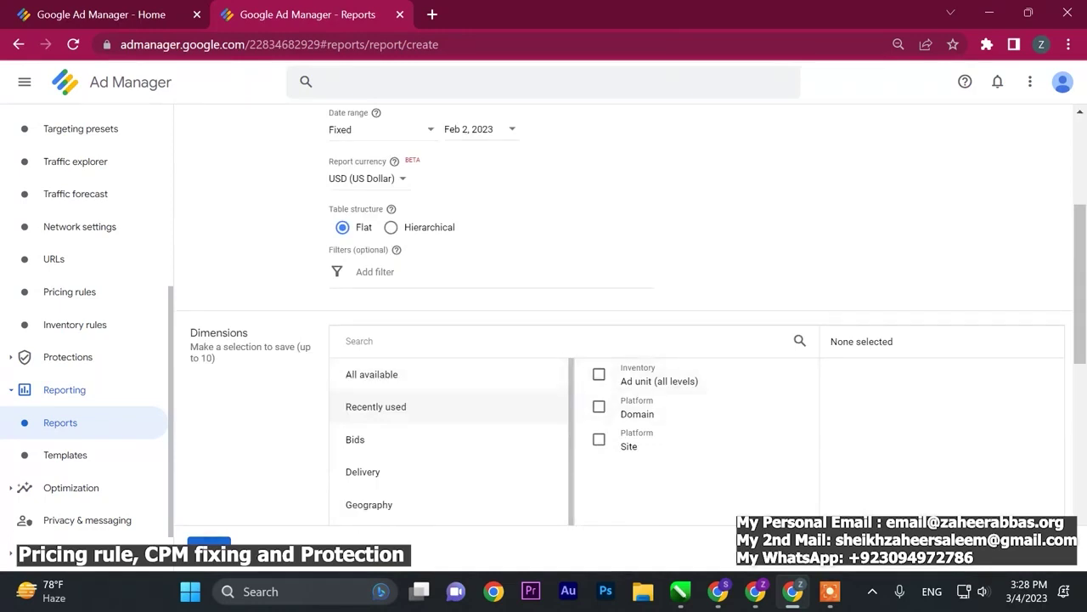
{"action": "scroll", "coordinate": [680, 391], "scroll_direction": "down", "scroll_amount": 1}
{"action": "scroll", "coordinate": [679, 391], "scroll_direction": "down", "scroll_amount": 2}
{"action": "scroll", "coordinate": [680, 340], "scroll_direction": "up", "scroll_amount": 1}
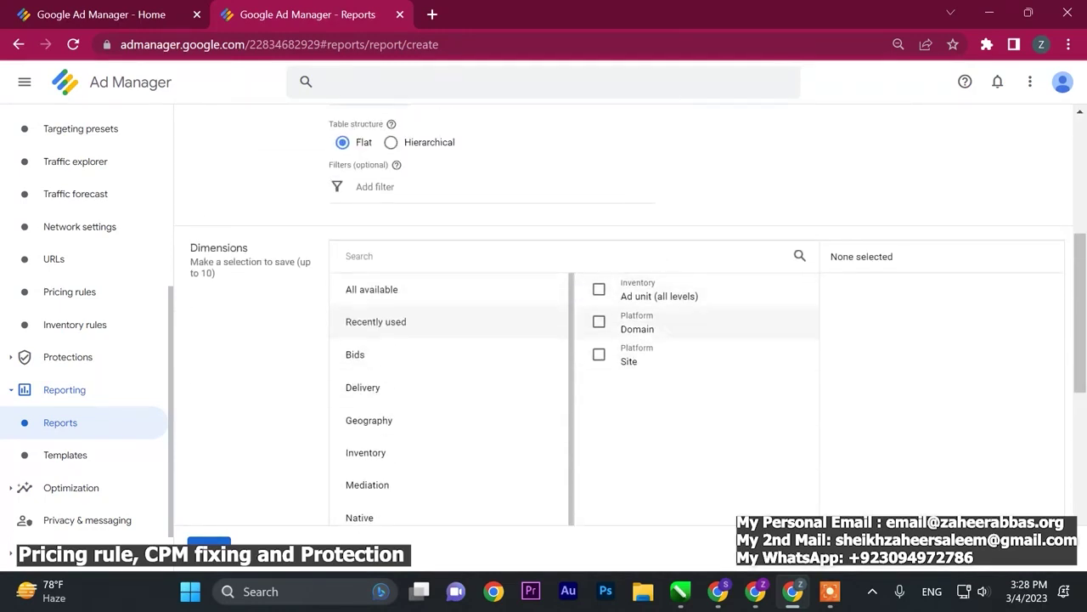
{"action": "left_click", "coordinate": [392, 254]}
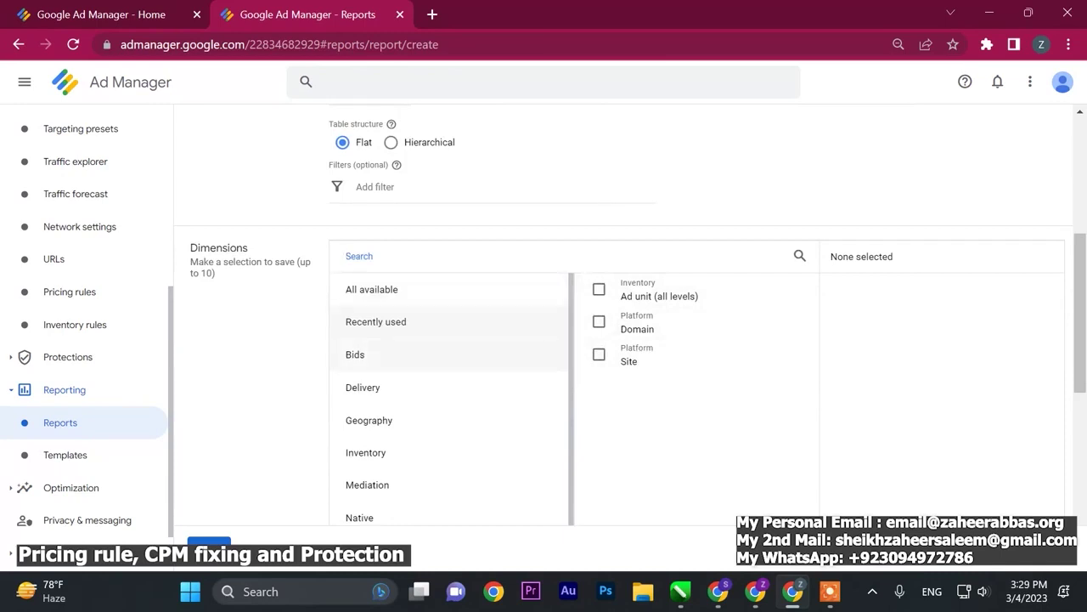
{"action": "left_click", "coordinate": [371, 289]}
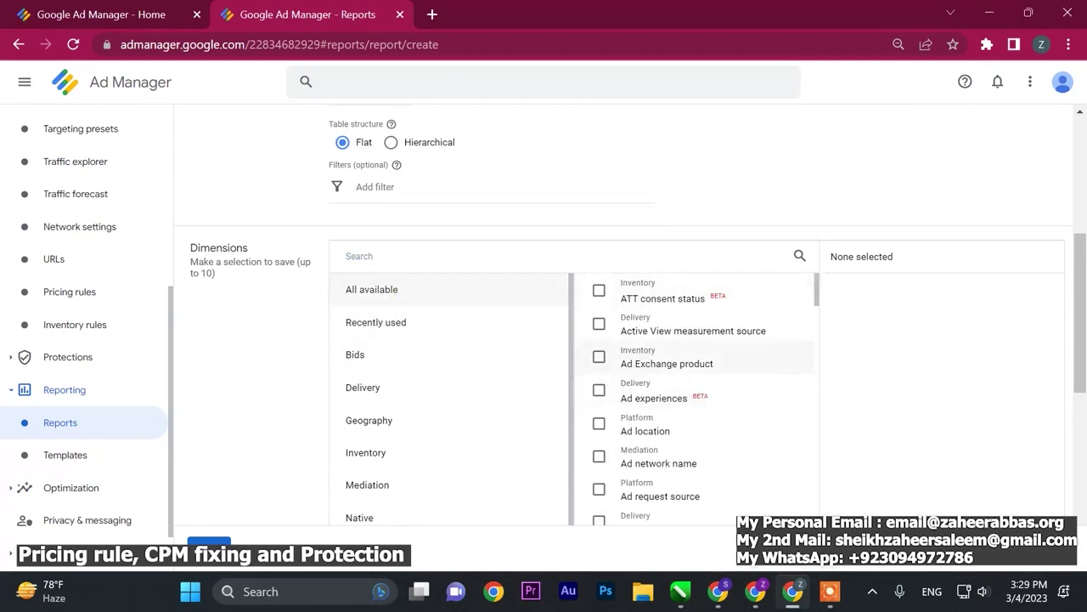
Search the available dimensions for "sit" and clear the search.
{"action": "scroll", "coordinate": [765, 382], "scroll_direction": "up", "scroll_amount": 1}
{"action": "left_click", "coordinate": [460, 332]}
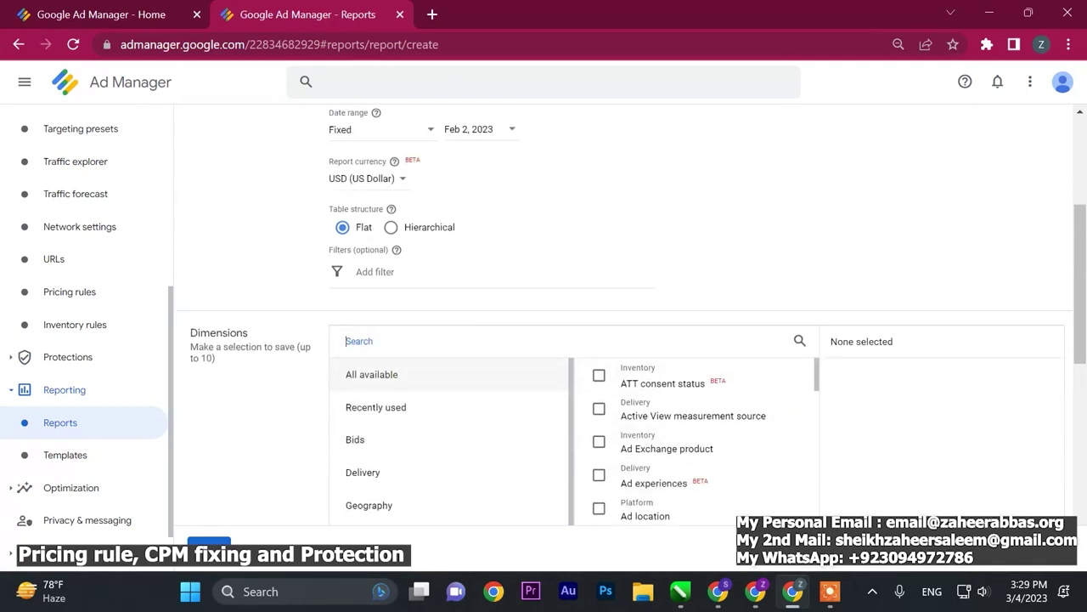
{"action": "type", "text": "si"}
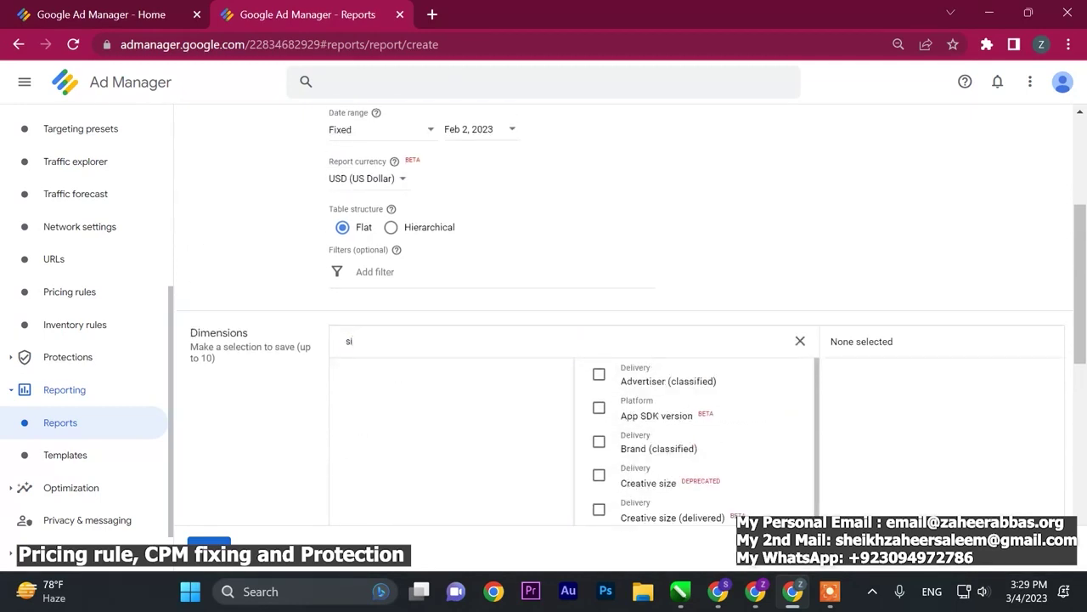
{"action": "type", "text": "tw"}
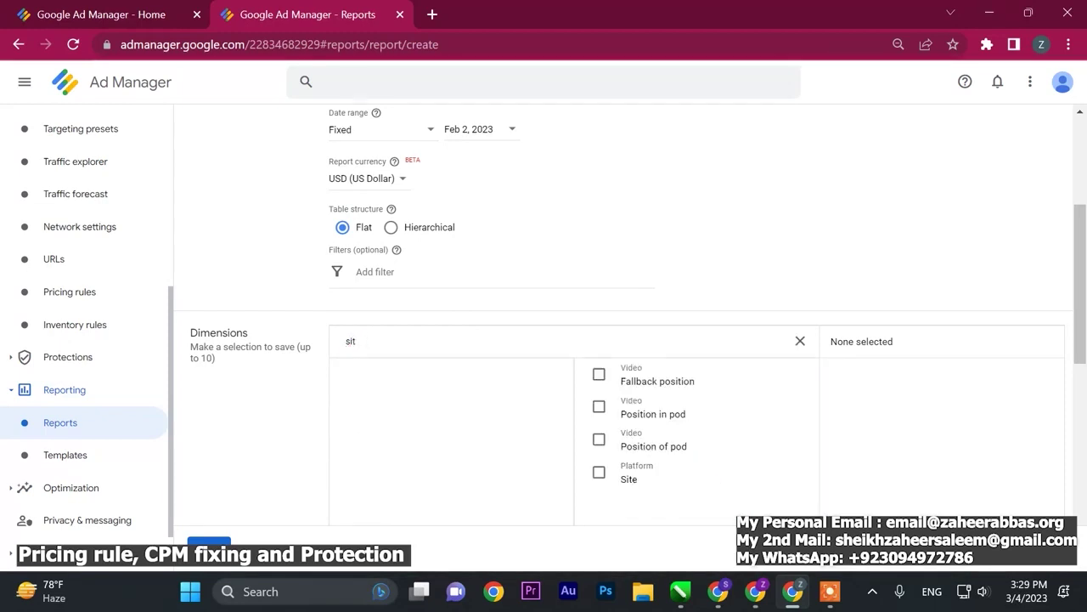
{"action": "scroll", "coordinate": [612, 391], "scroll_direction": "down", "scroll_amount": 3}
{"action": "scroll", "coordinate": [612, 391], "scroll_direction": "up", "scroll_amount": 2}
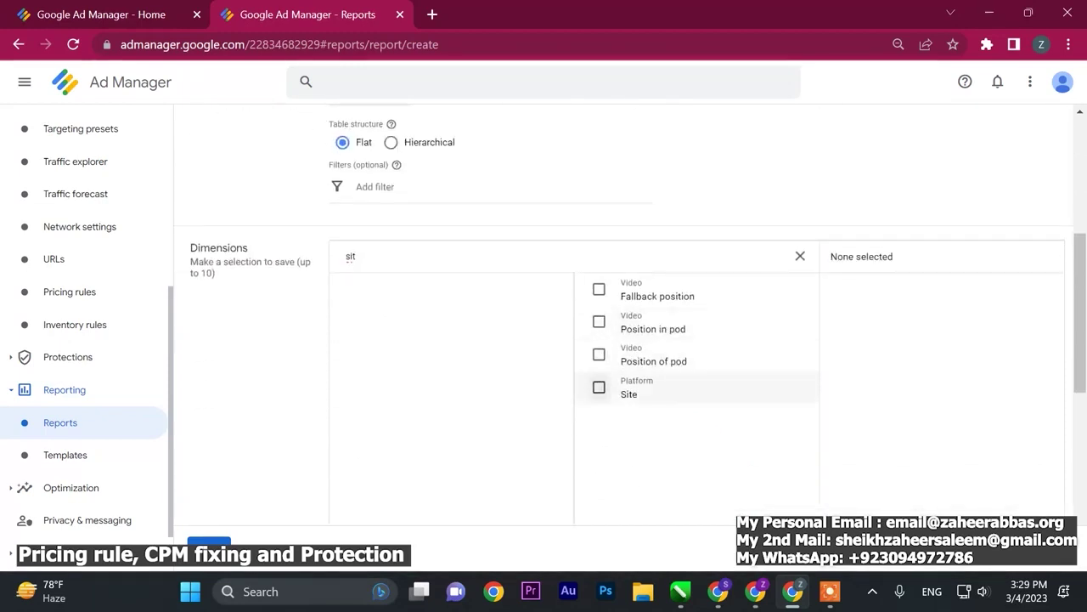
{"action": "key", "text": "BackSpace"}
{"action": "key", "text": "BackSpace"}
{"action": "key", "text": "BackSpace"}
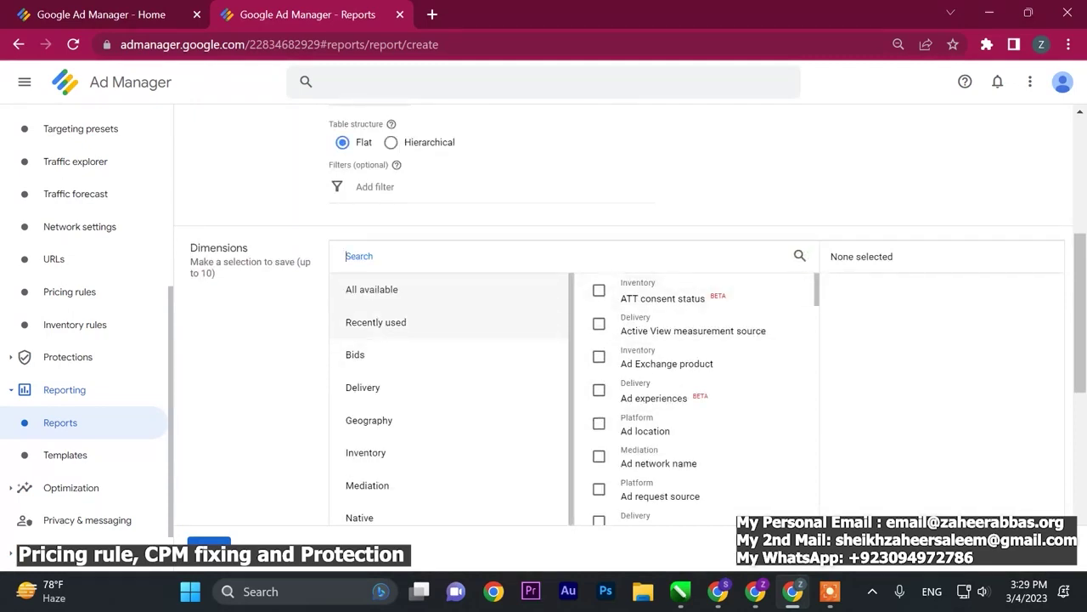
Add the Site platform dimension to the report from the recently used dimensions.
{"action": "left_click", "coordinate": [413, 320]}
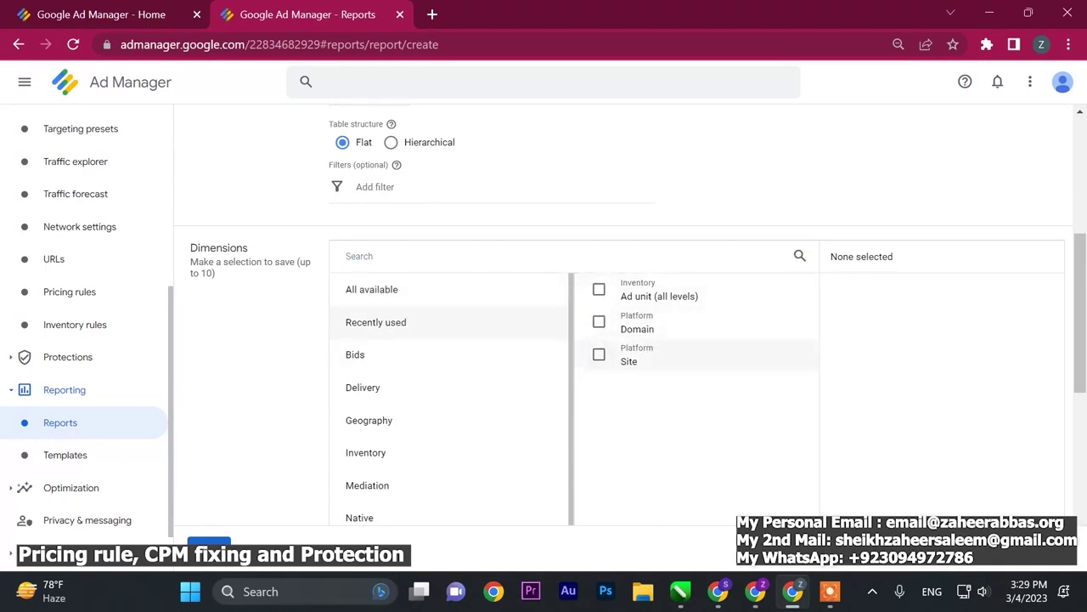
{"action": "left_click", "coordinate": [599, 354]}
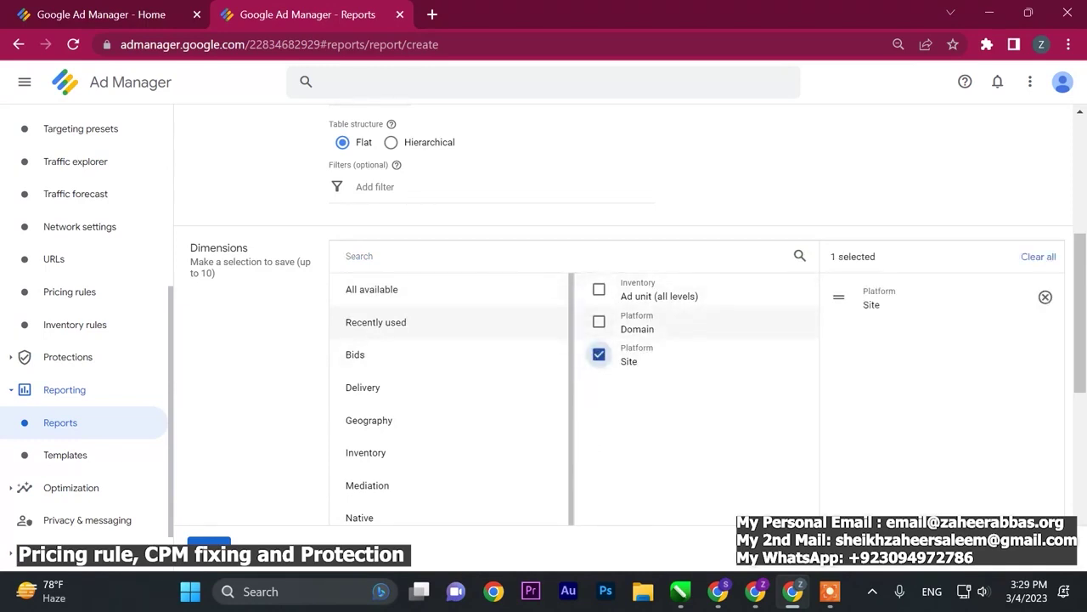
{"action": "left_click", "coordinate": [432, 256]}
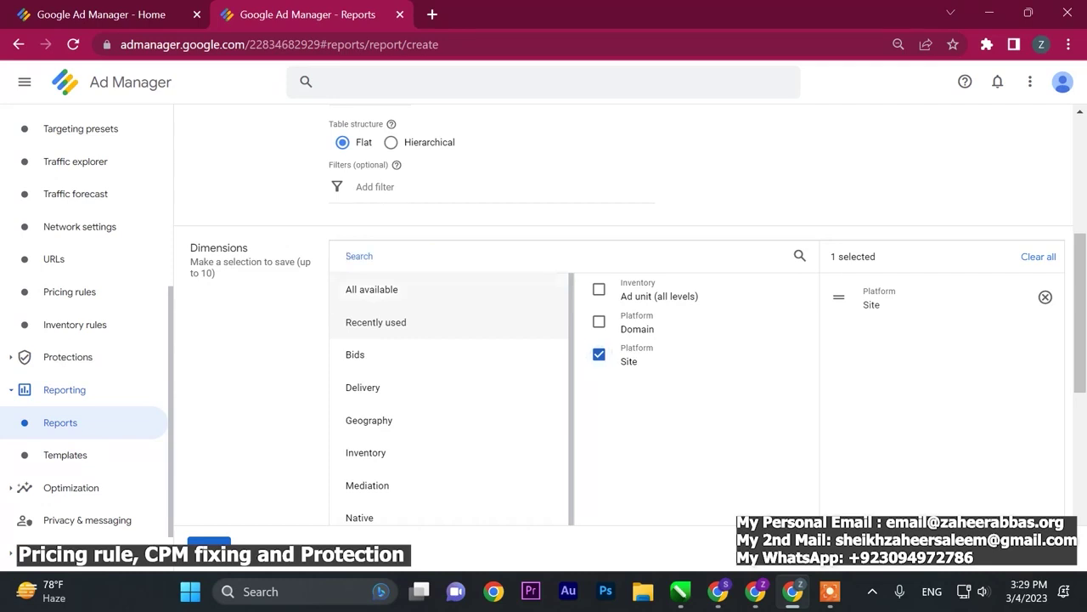
{"action": "scroll", "coordinate": [599, 321], "scroll_direction": "down", "scroll_amount": 1}
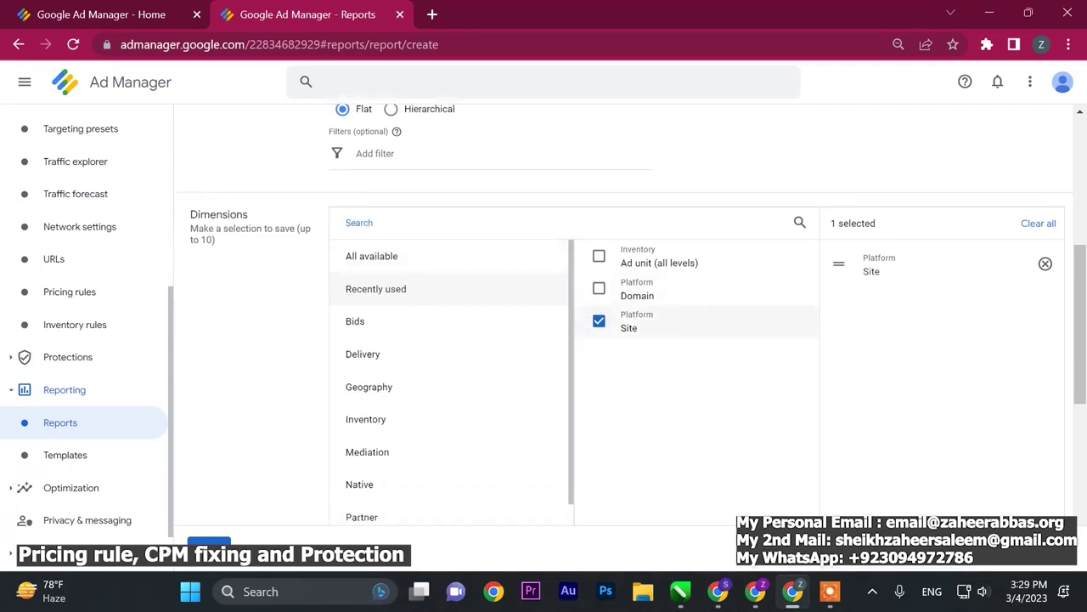
{"action": "scroll", "coordinate": [599, 321], "scroll_direction": "up", "scroll_amount": 1}
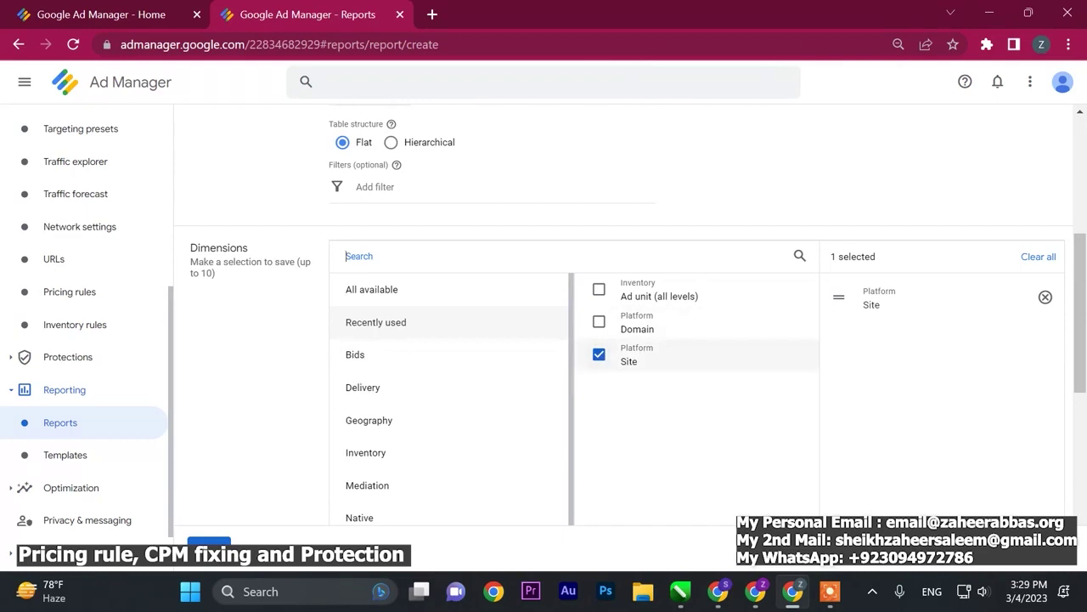
Examine the report's metrics, comparing the recently used ones with the full list down to the Ad Exchange group.
{"action": "scroll", "coordinate": [633, 361], "scroll_direction": "down", "scroll_amount": 1}
{"action": "scroll", "coordinate": [450, 357], "scroll_direction": "down", "scroll_amount": 2}
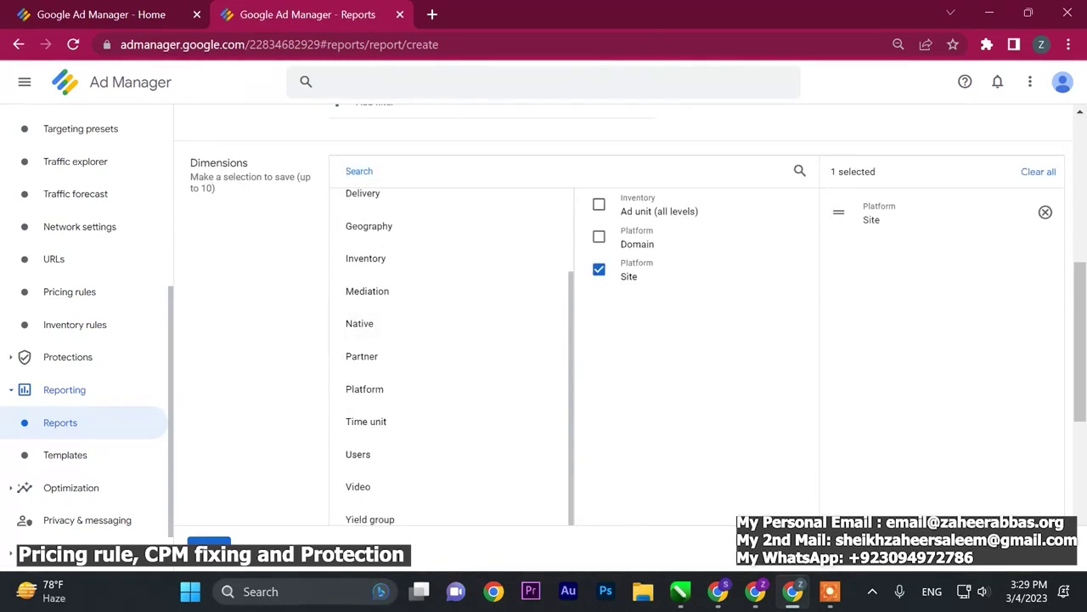
{"action": "scroll", "coordinate": [424, 322], "scroll_direction": "down", "scroll_amount": 1}
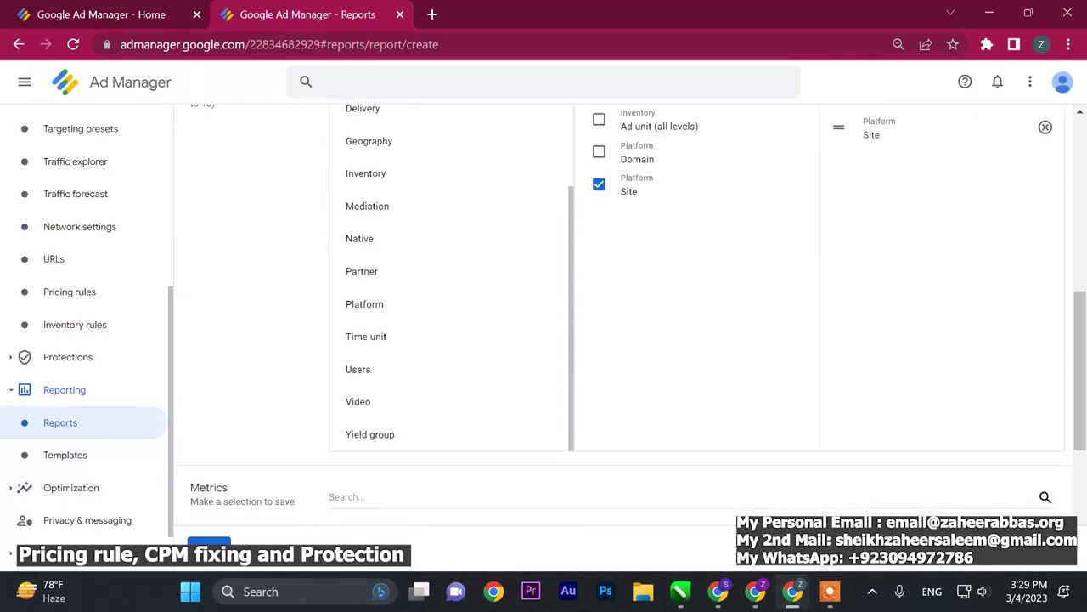
{"action": "scroll", "coordinate": [621, 323], "scroll_direction": "down", "scroll_amount": 1}
{"action": "scroll", "coordinate": [620, 323], "scroll_direction": "up", "scroll_amount": 1}
{"action": "scroll", "coordinate": [620, 323], "scroll_direction": "down", "scroll_amount": 1}
{"action": "scroll", "coordinate": [338, 365], "scroll_direction": "down", "scroll_amount": 1}
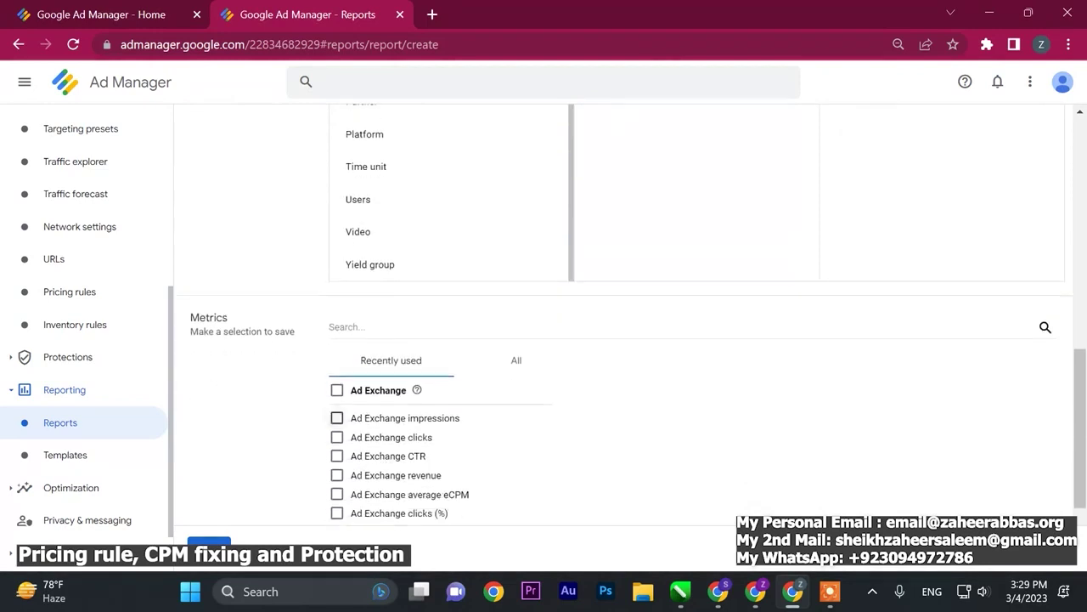
{"action": "scroll", "coordinate": [337, 365], "scroll_direction": "down", "scroll_amount": 1}
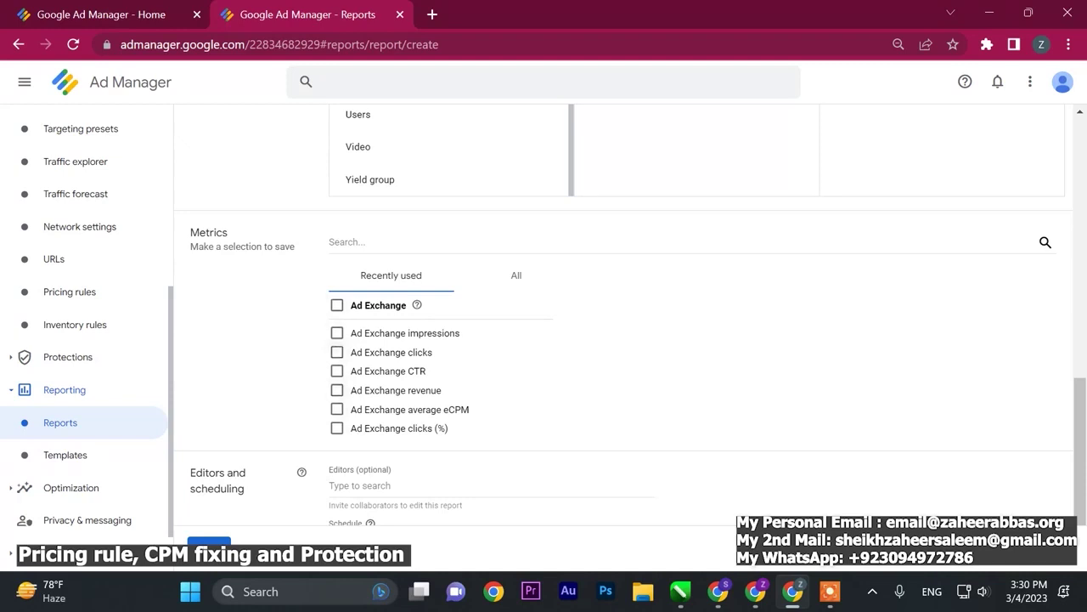
{"action": "left_click", "coordinate": [516, 275]}
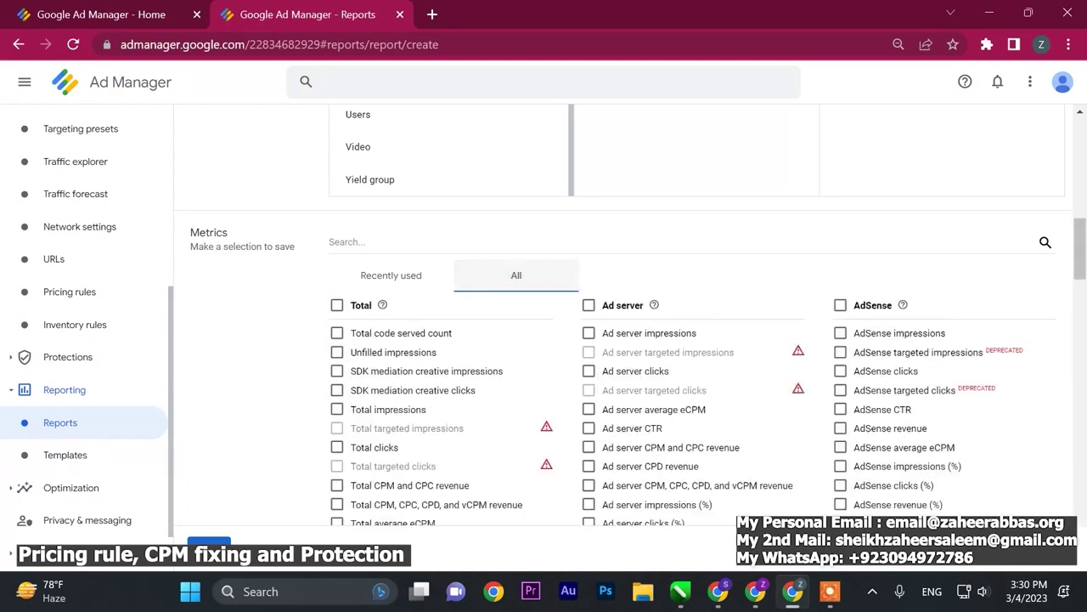
{"action": "left_click", "coordinate": [391, 275]}
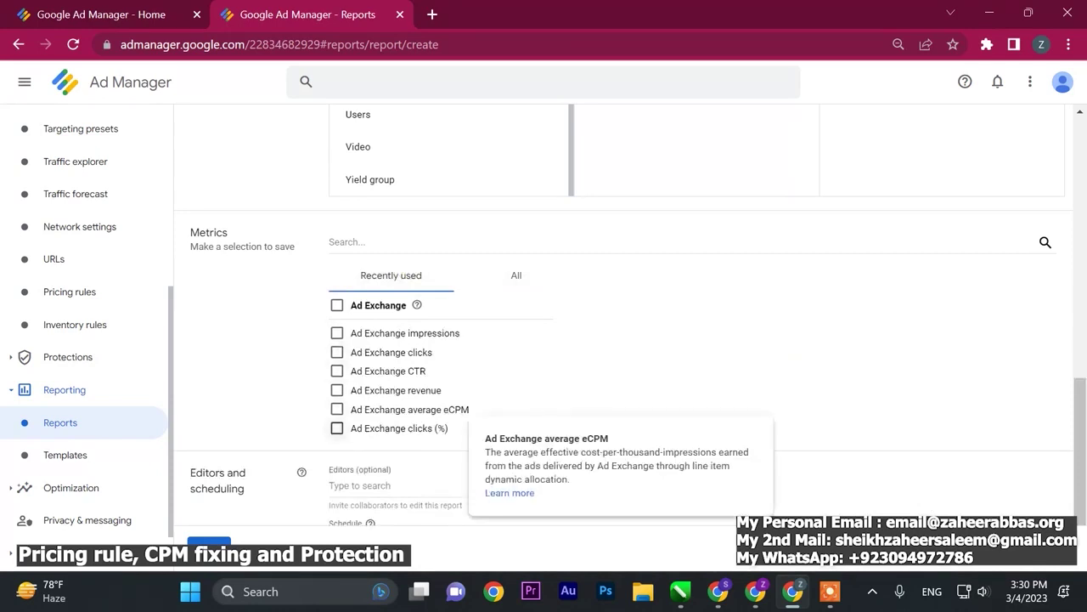
{"action": "left_click", "coordinate": [515, 275]}
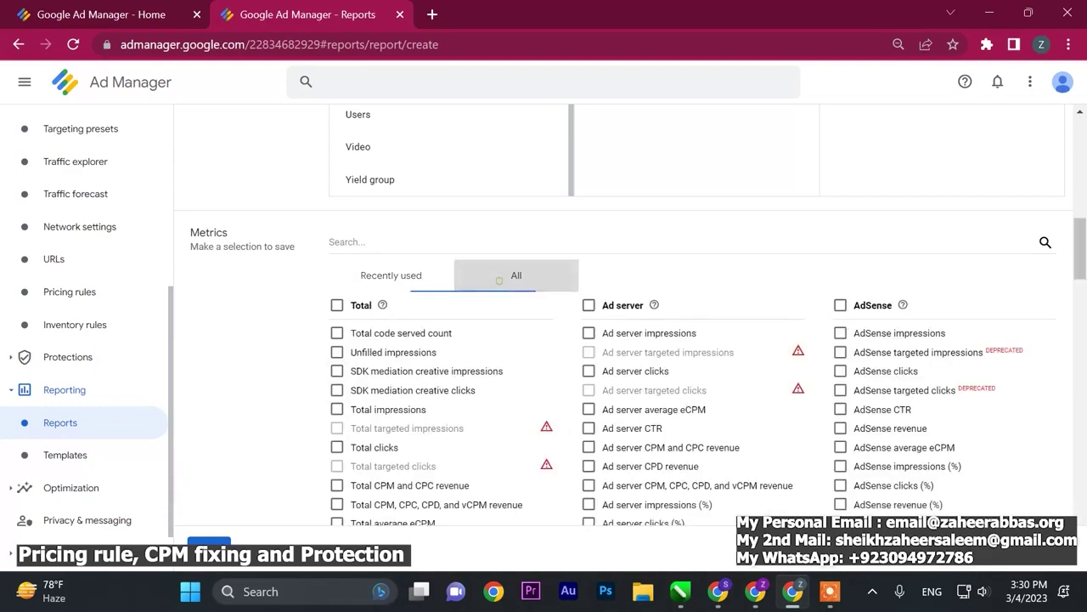
{"action": "scroll", "coordinate": [625, 319], "scroll_direction": "down", "scroll_amount": 10}
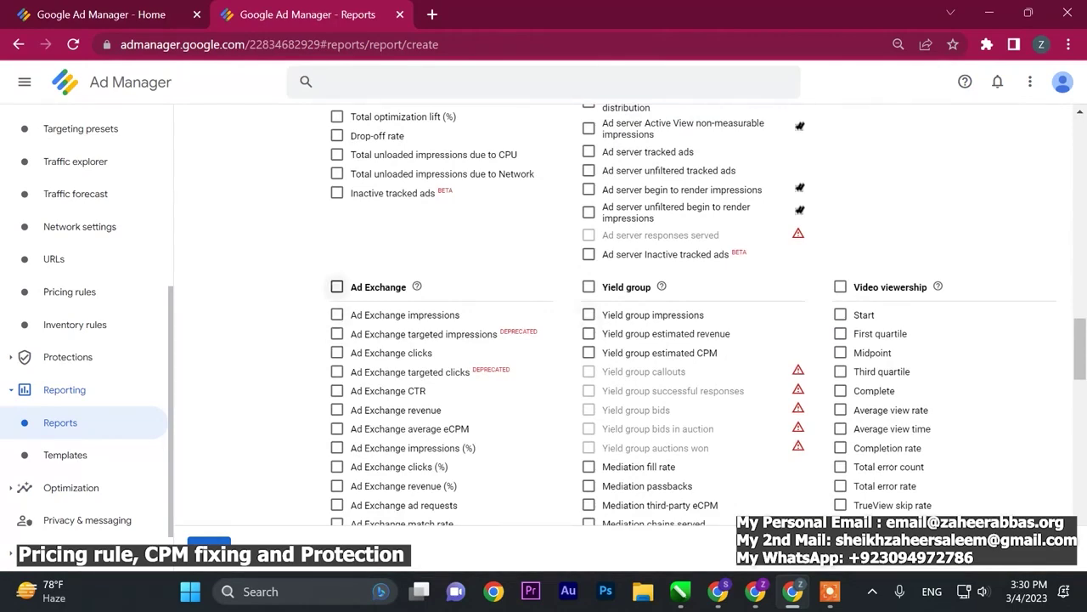
Select the entire Ad Exchange metrics group, look through its entries, and deselect the whole group.
{"action": "left_click", "coordinate": [336, 286]}
{"action": "scroll", "coordinate": [337, 286], "scroll_direction": "down", "scroll_amount": 1}
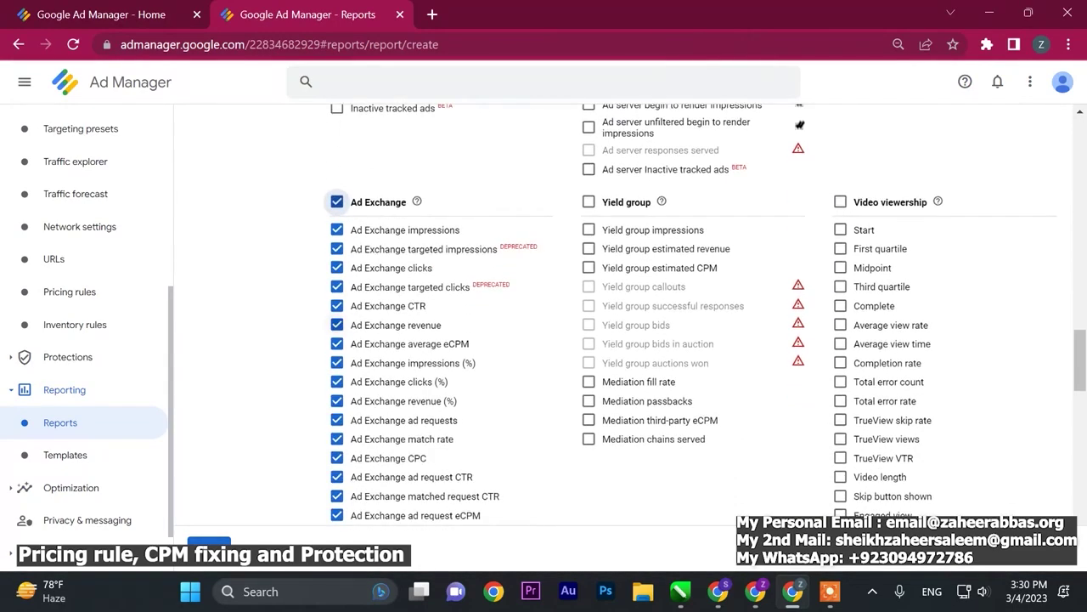
{"action": "scroll", "coordinate": [337, 287], "scroll_direction": "down", "scroll_amount": 4}
{"action": "scroll", "coordinate": [337, 286], "scroll_direction": "up", "scroll_amount": 5}
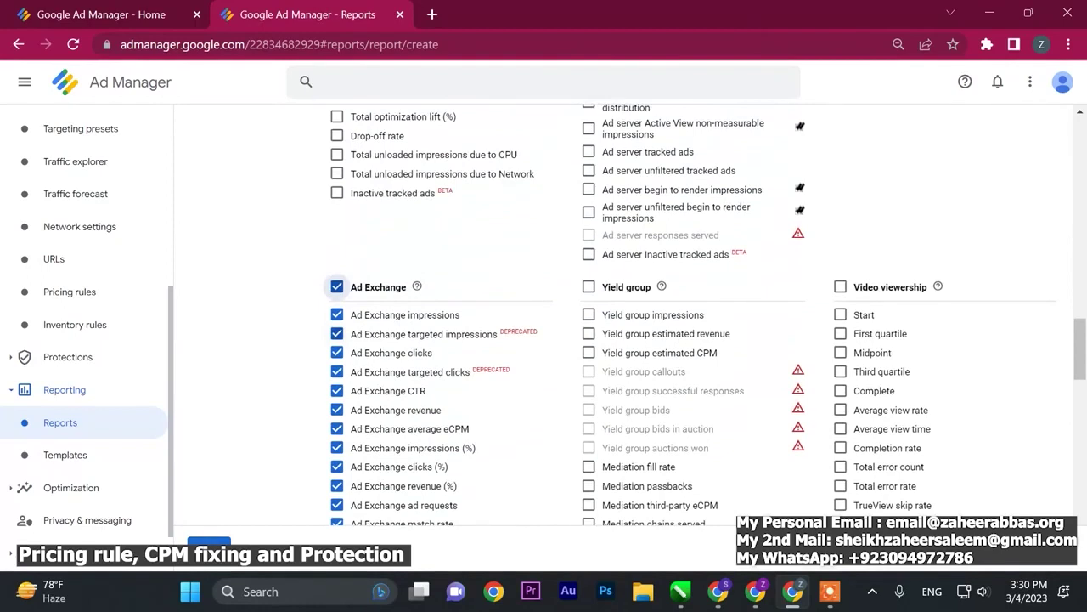
{"action": "left_click", "coordinate": [336, 286]}
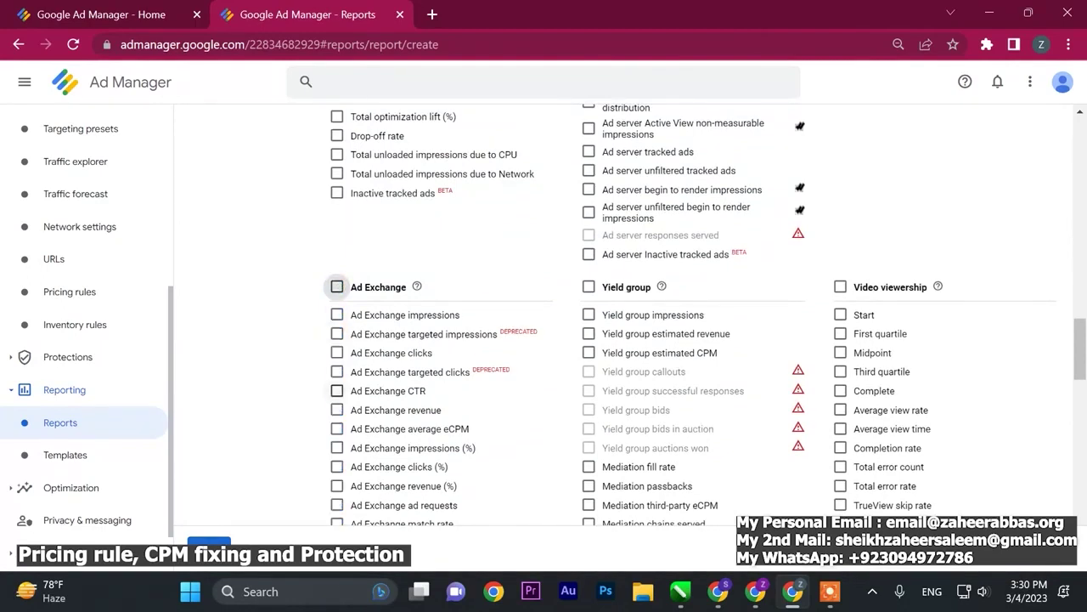
Add the Ad Exchange CTR, Ad Exchange CPC and Ad Exchange ad request eCPM metrics to the report.
{"action": "left_click", "coordinate": [336, 390]}
{"action": "scroll", "coordinate": [336, 389], "scroll_direction": "down", "scroll_amount": 1}
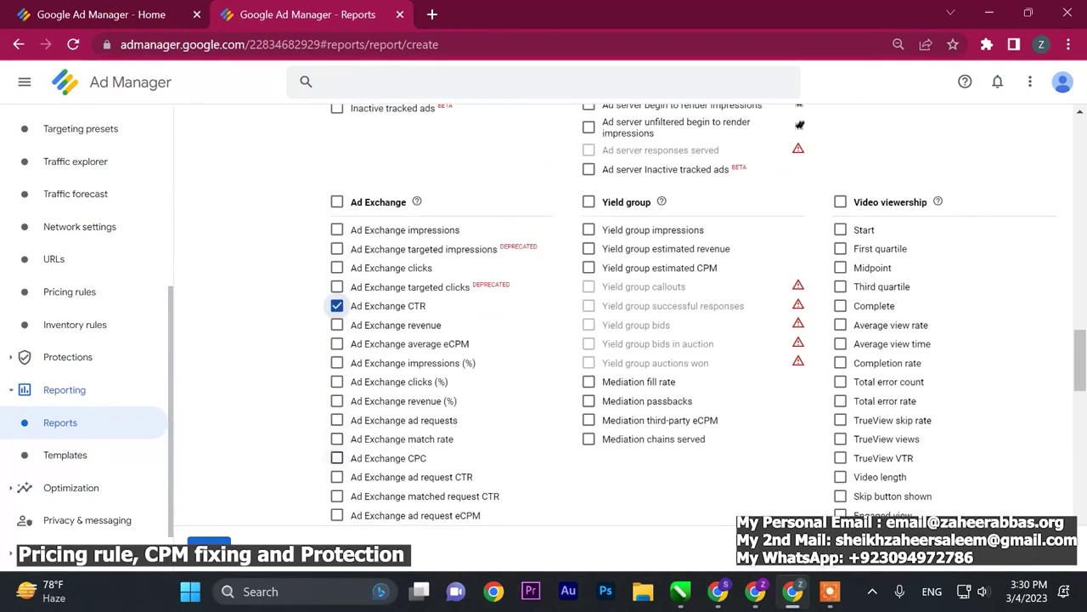
{"action": "left_click", "coordinate": [336, 457]}
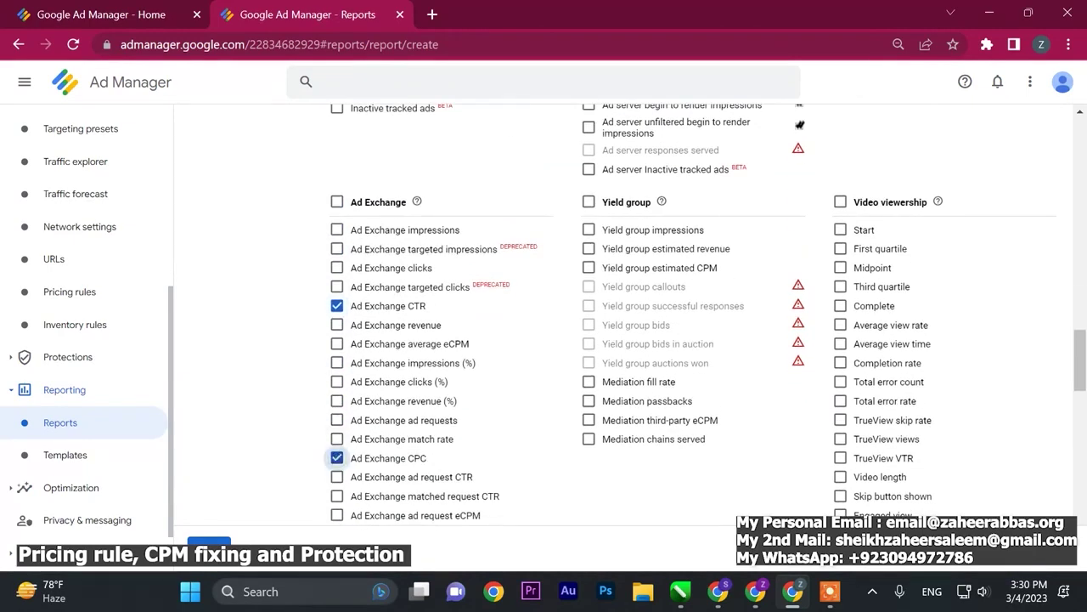
{"action": "scroll", "coordinate": [336, 457], "scroll_direction": "down", "scroll_amount": 1}
{"action": "scroll", "coordinate": [337, 433], "scroll_direction": "down", "scroll_amount": 1}
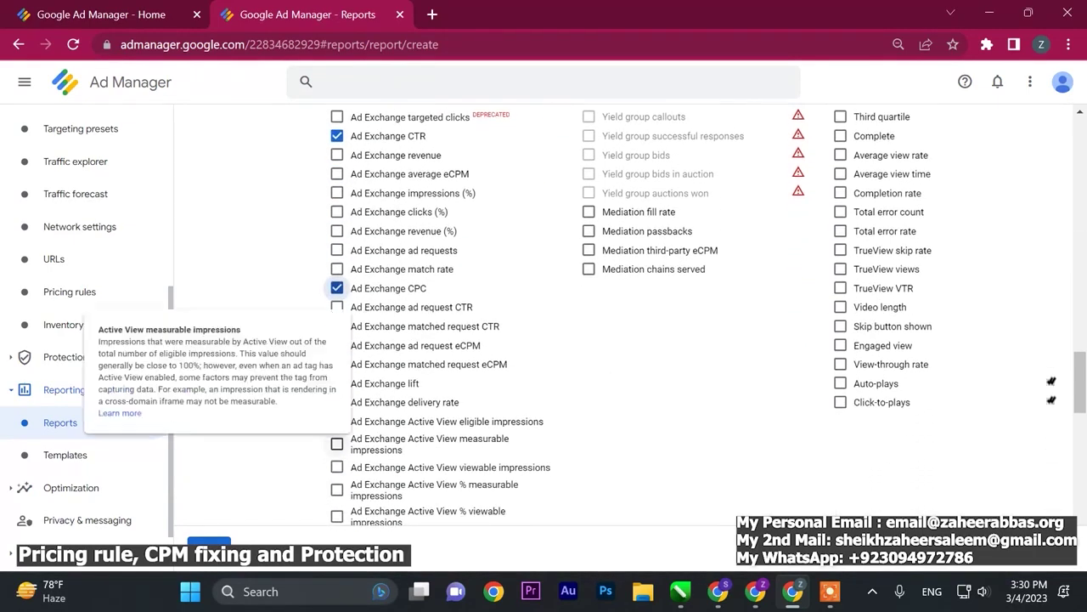
{"action": "scroll", "coordinate": [337, 434], "scroll_direction": "down", "scroll_amount": 1}
{"action": "scroll", "coordinate": [337, 431], "scroll_direction": "down", "scroll_amount": 2}
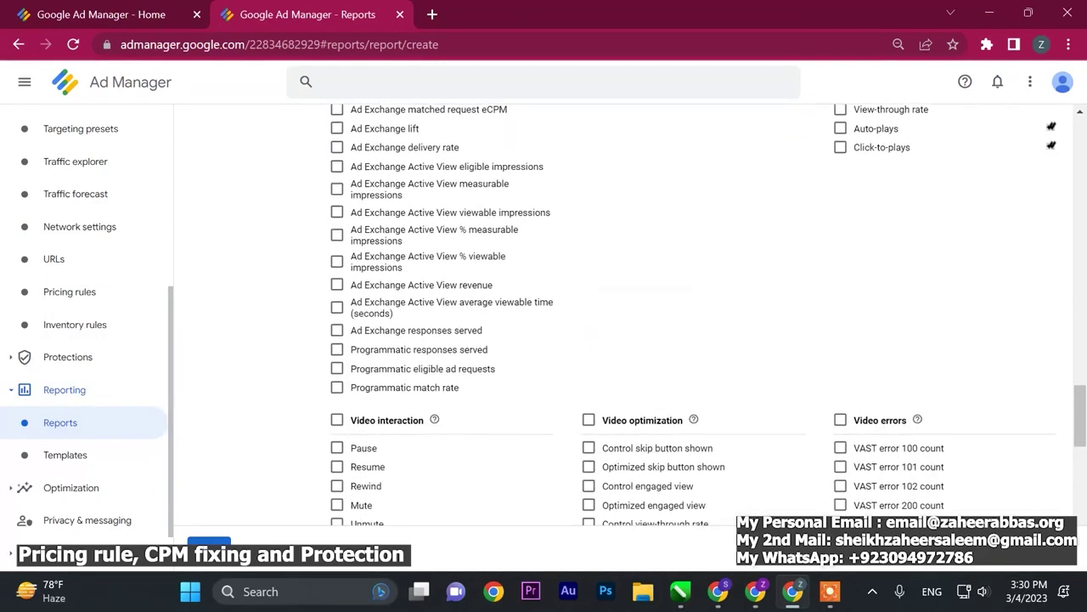
{"action": "scroll", "coordinate": [337, 387], "scroll_direction": "up", "scroll_amount": 3}
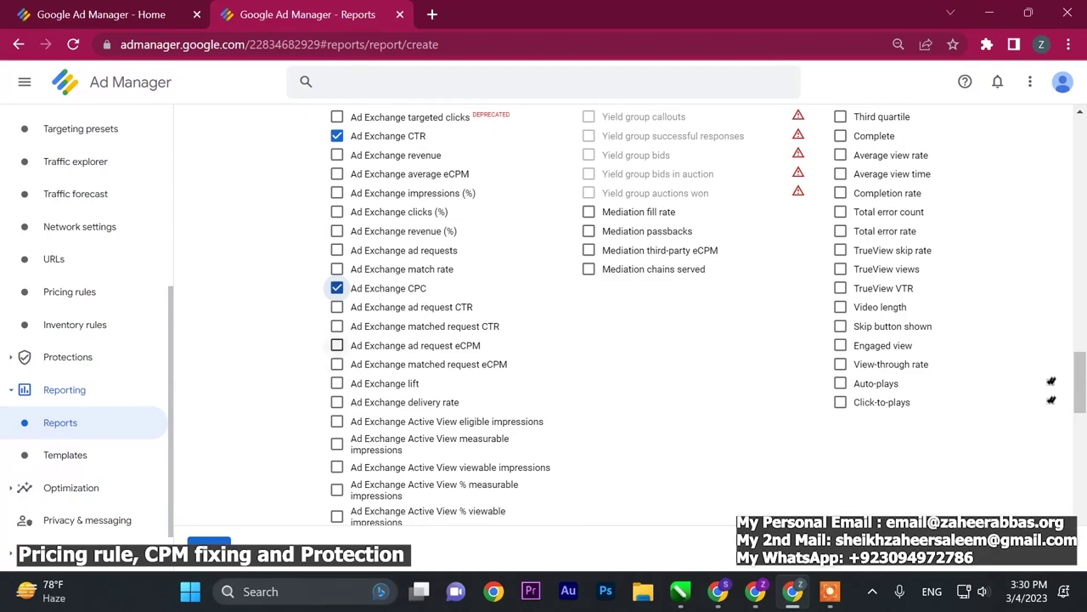
{"action": "left_click", "coordinate": [337, 345]}
Add the Ad Exchange clicks (%), Ad Exchange average eCPM and Ad Exchange revenue metrics to the report.
{"action": "scroll", "coordinate": [338, 345], "scroll_direction": "up", "scroll_amount": 1}
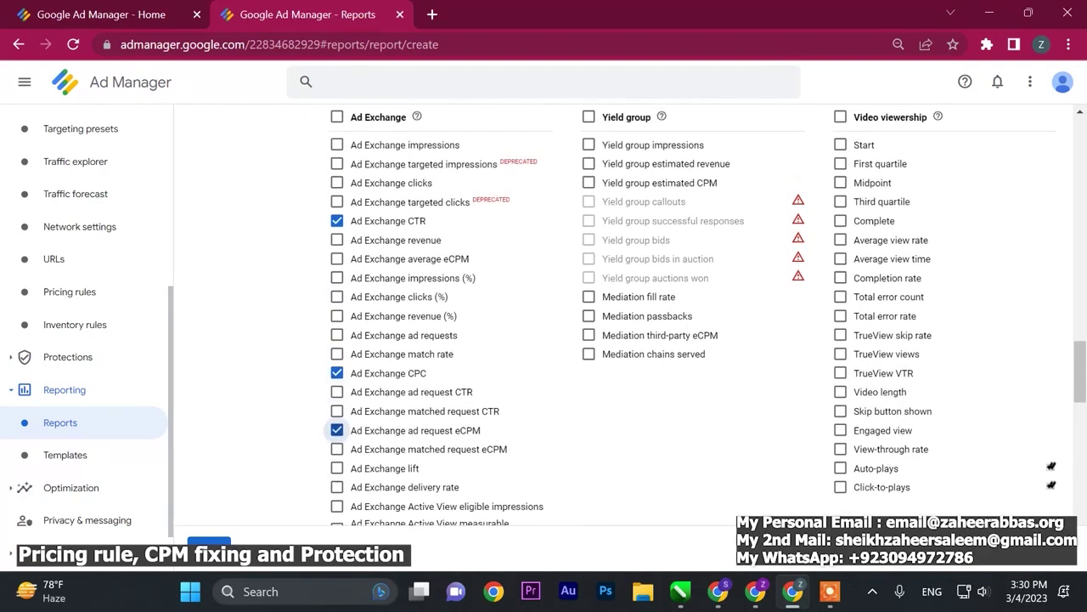
{"action": "scroll", "coordinate": [337, 384], "scroll_direction": "up", "scroll_amount": 1}
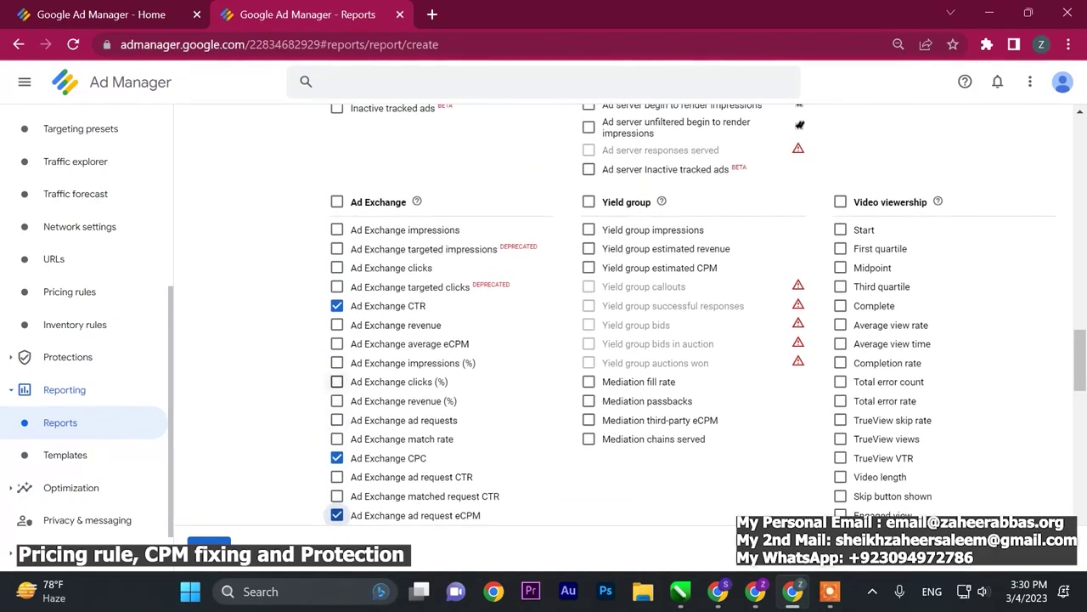
{"action": "scroll", "coordinate": [338, 384], "scroll_direction": "up", "scroll_amount": 1}
{"action": "left_click", "coordinate": [338, 466]}
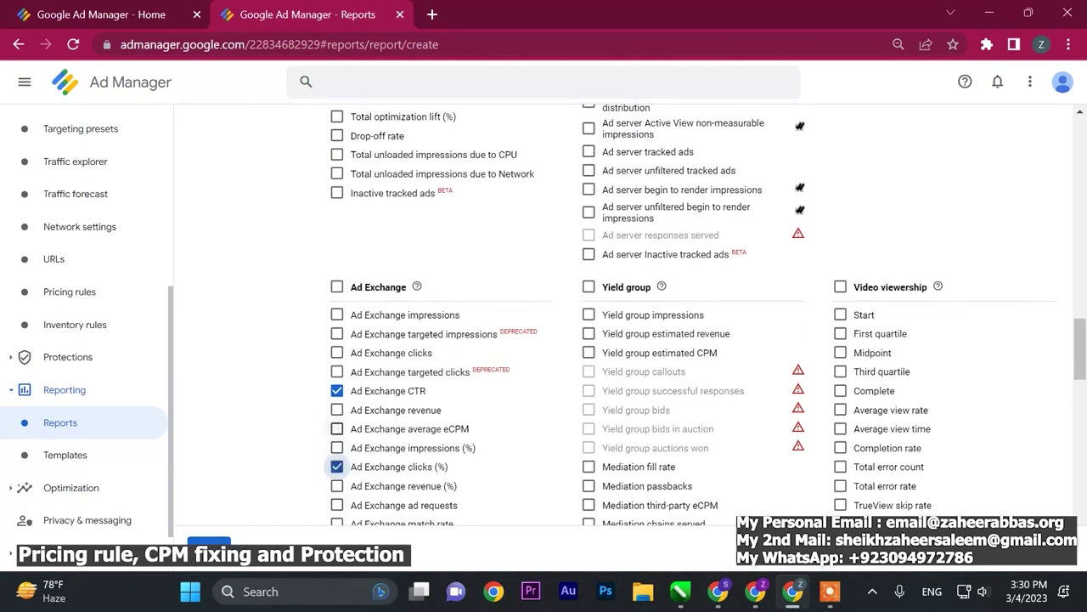
{"action": "left_click", "coordinate": [338, 428]}
{"action": "left_click", "coordinate": [337, 410]}
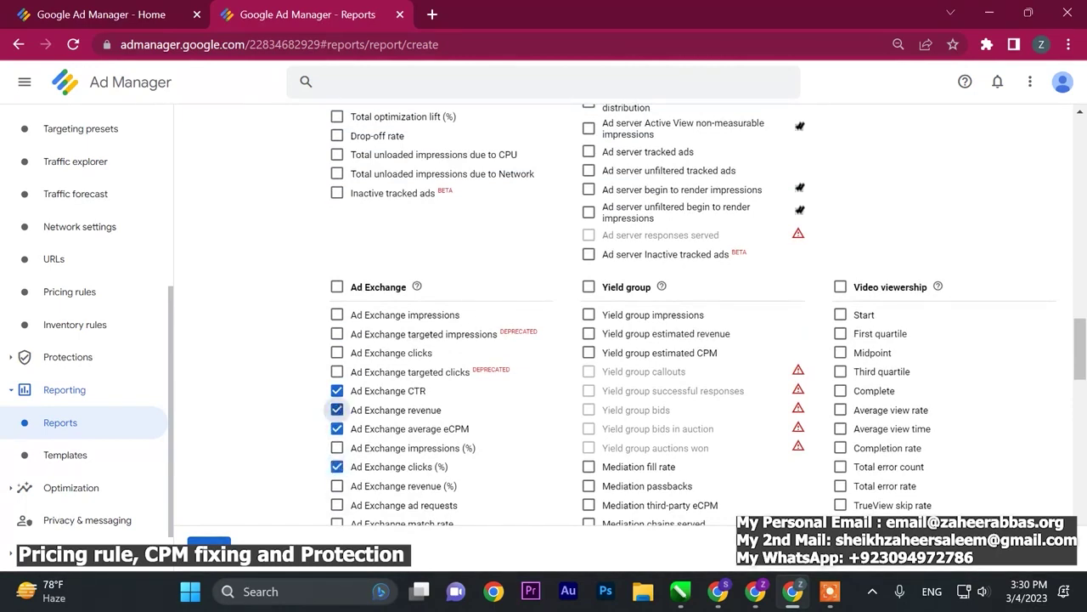
Review the selected Ad Exchange metrics and the general settings of the report, and run it.
{"action": "scroll", "coordinate": [337, 410], "scroll_direction": "down", "scroll_amount": 2}
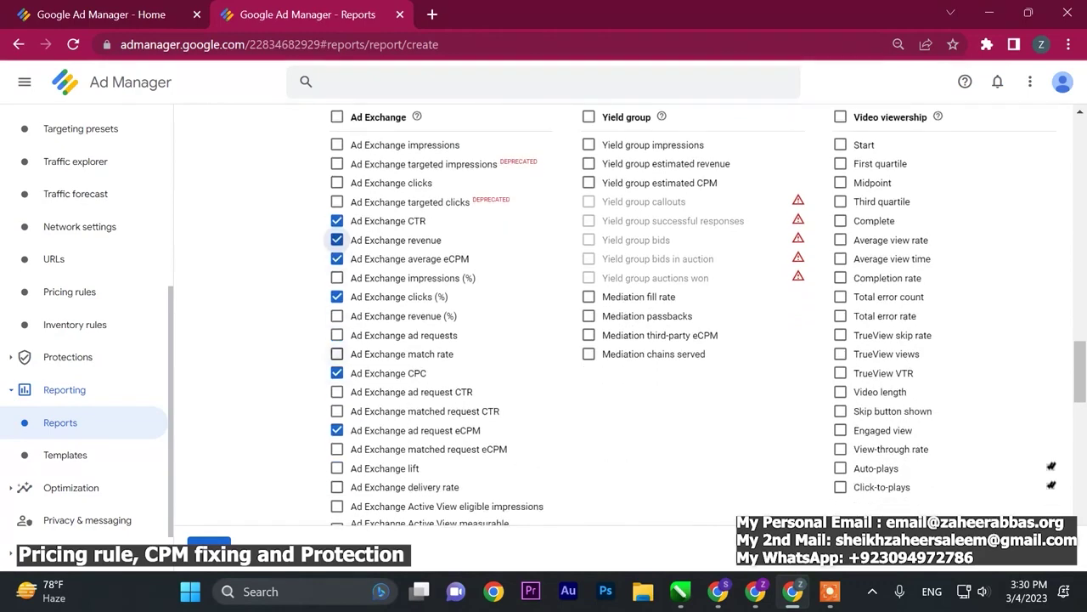
{"action": "scroll", "coordinate": [338, 459], "scroll_direction": "up", "scroll_amount": 2}
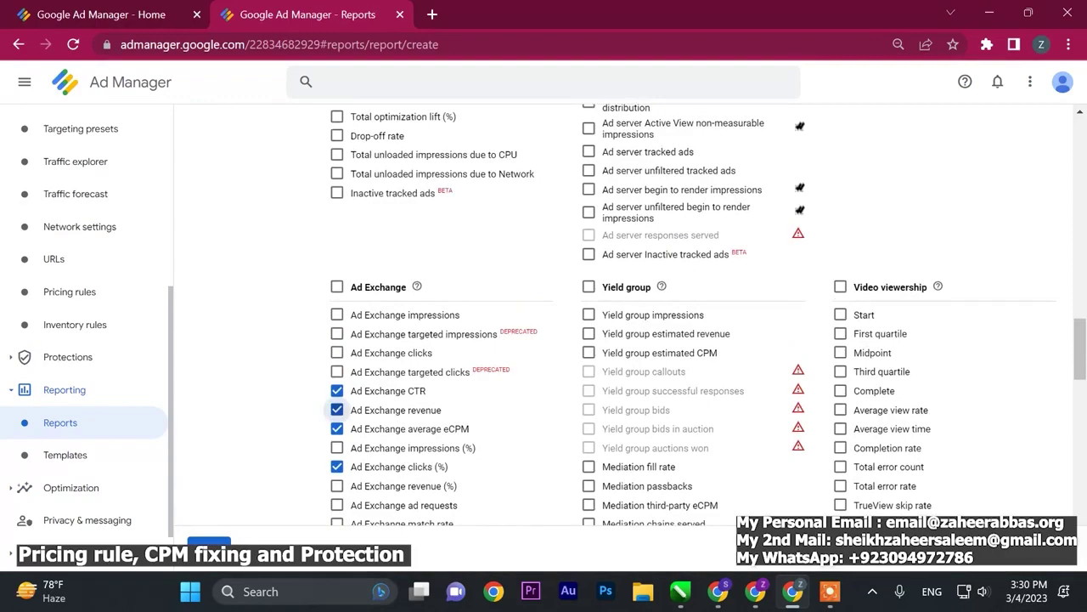
{"action": "scroll", "coordinate": [338, 409], "scroll_direction": "up", "scroll_amount": 8}
{"action": "scroll", "coordinate": [611, 322], "scroll_direction": "up", "scroll_amount": 10}
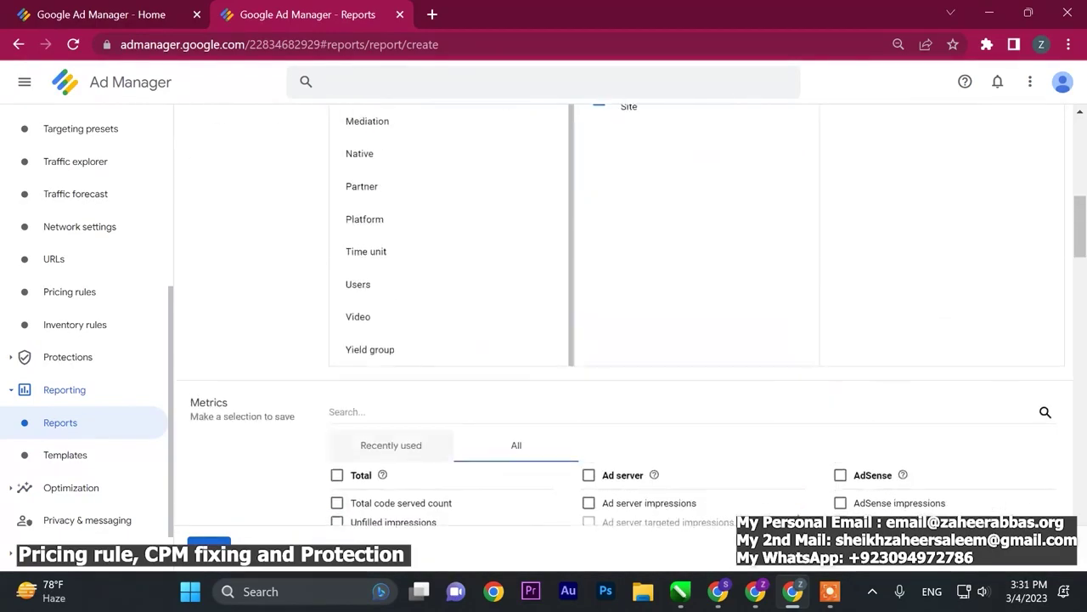
{"action": "scroll", "coordinate": [612, 323], "scroll_direction": "down", "scroll_amount": 7}
{"action": "scroll", "coordinate": [611, 323], "scroll_direction": "up", "scroll_amount": 10}
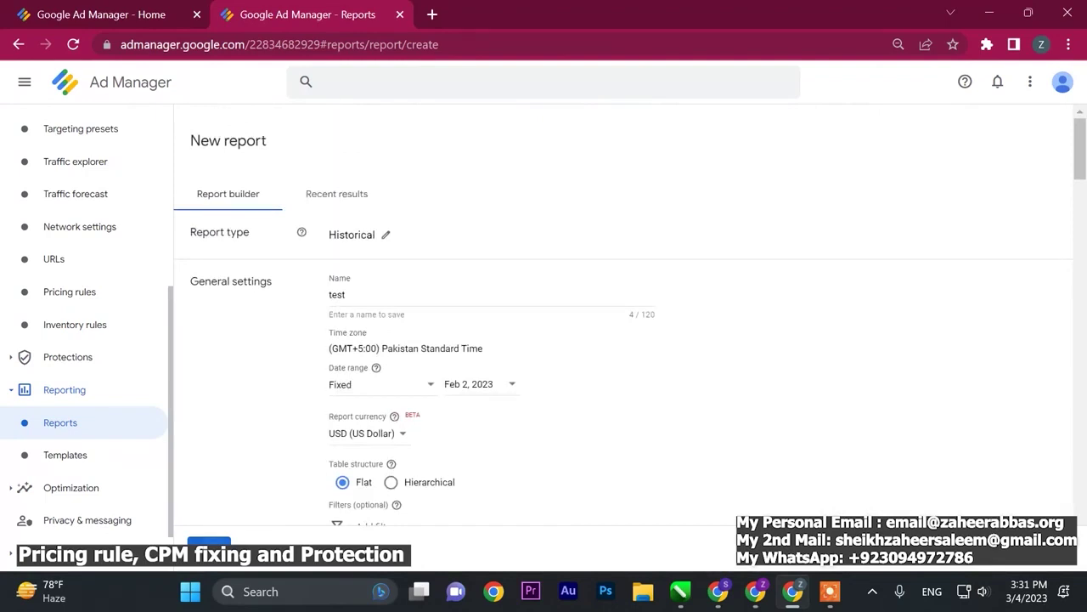
{"action": "left_click", "coordinate": [209, 543]}
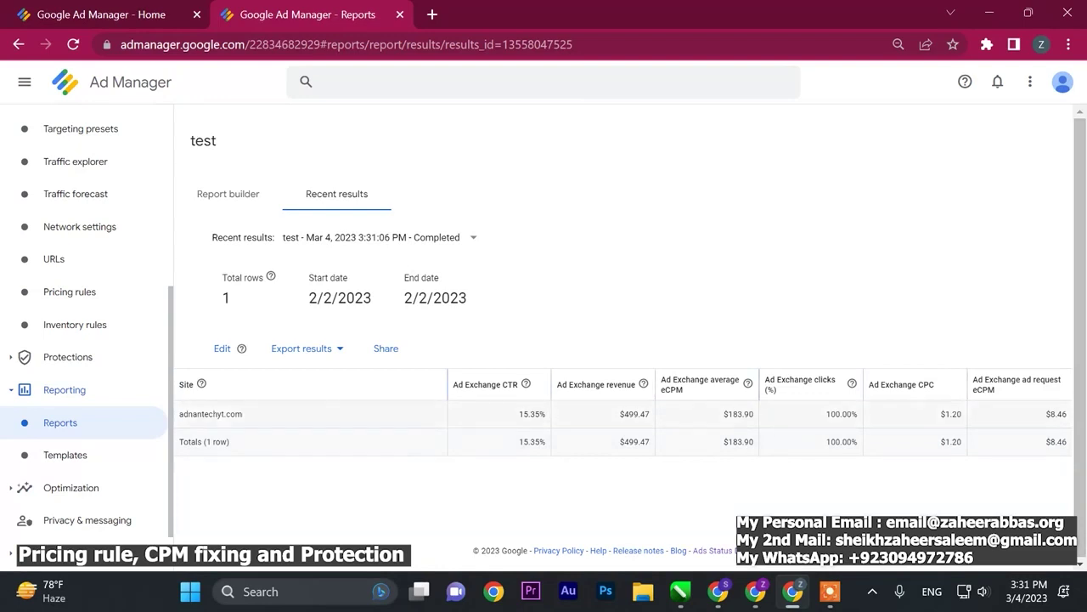
Examine the site's row in the report results, comparing Ad Exchange CTR, revenue, average eCPM, clicks (%) and CPC.
{"action": "left_click_drag", "start_coordinate": [519, 414], "coordinate": [548, 414]}
{"action": "left_click", "coordinate": [623, 411]}
{"action": "scroll", "coordinate": [594, 340], "scroll_direction": "down", "scroll_amount": 1}
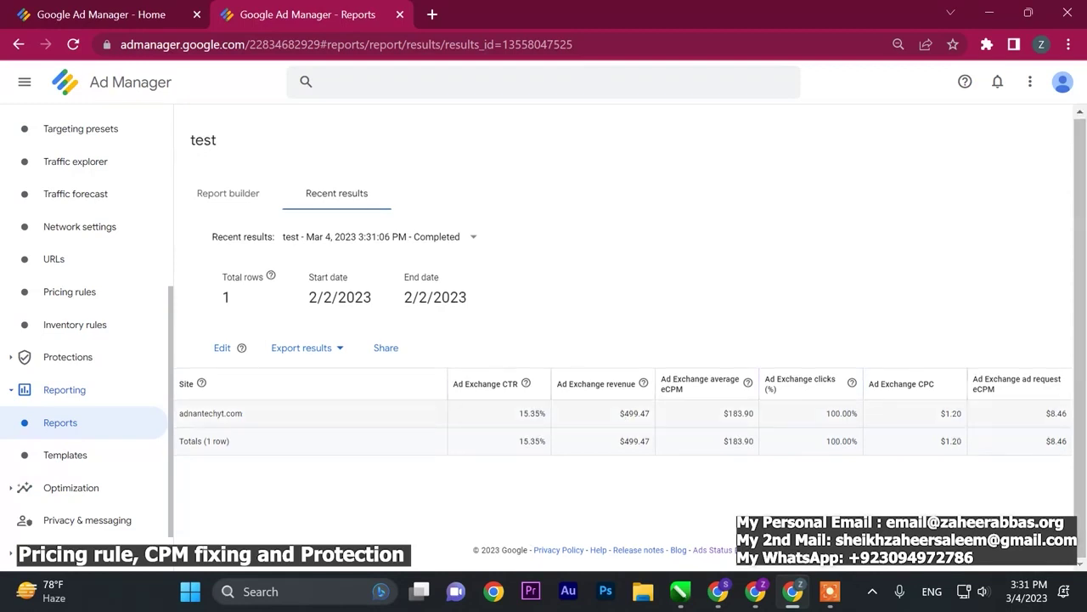
{"action": "left_click_drag", "start_coordinate": [519, 414], "coordinate": [854, 442]}
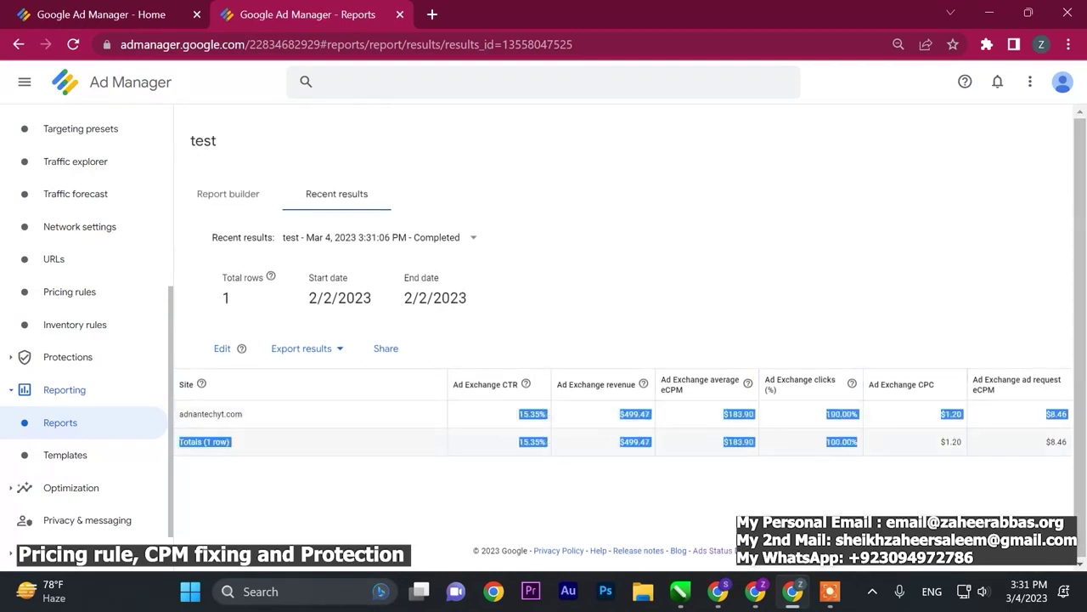
{"action": "left_click", "coordinate": [730, 501]}
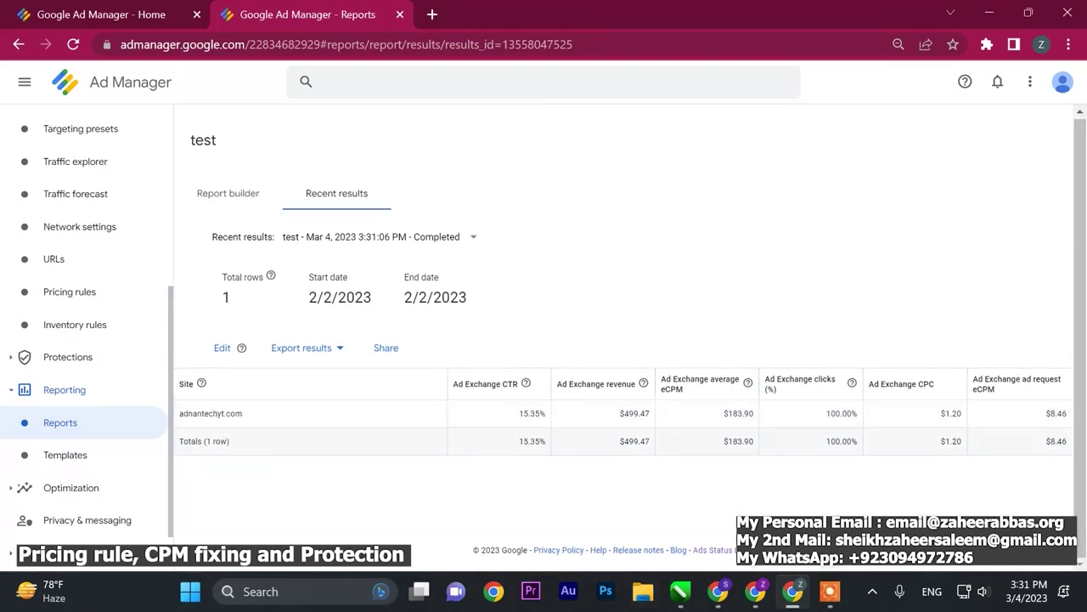
{"action": "left_click_drag", "start_coordinate": [207, 441], "coordinate": [218, 441]}
{"action": "double_click", "coordinate": [739, 413]}
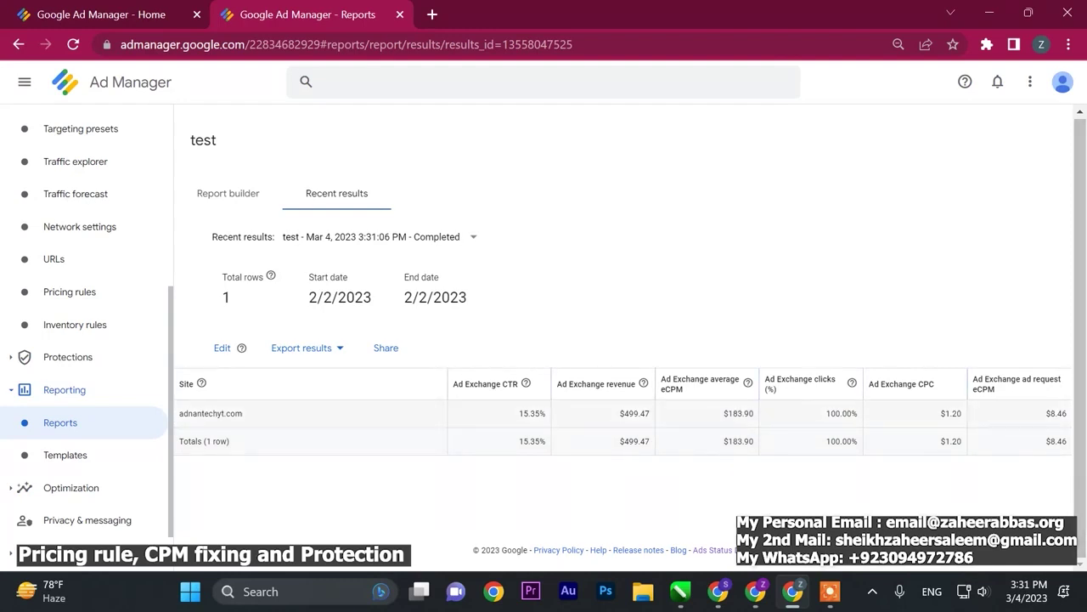
{"action": "double_click", "coordinate": [951, 413]}
{"action": "left_click_drag", "start_coordinate": [942, 413], "coordinate": [963, 413]}
{"action": "left_click_drag", "start_coordinate": [724, 413], "coordinate": [755, 413]}
{"action": "left_click_drag", "start_coordinate": [724, 413], "coordinate": [755, 413]}
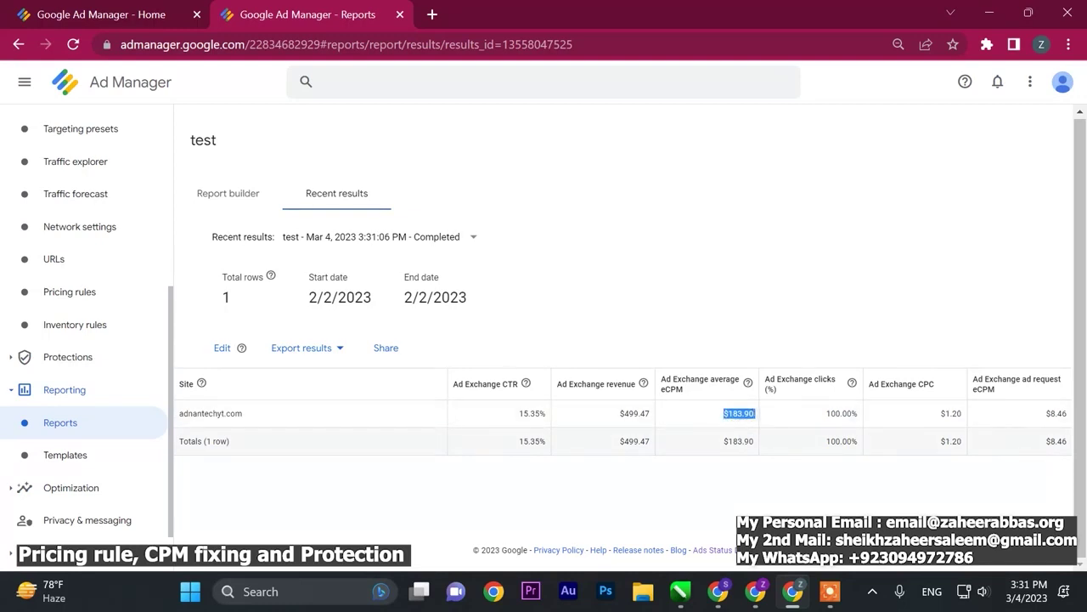
{"action": "left_click", "coordinate": [948, 414]}
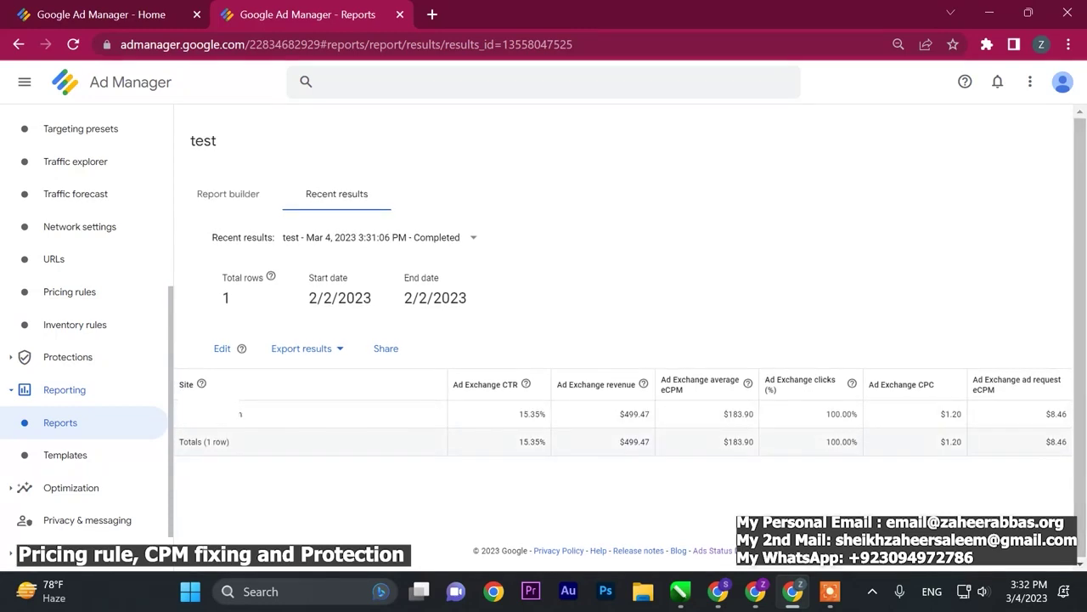
Reopen the report's definition, select all recently used Ad Exchange metrics including impressions and clicks, and run the report again.
{"action": "left_click", "coordinate": [228, 194]}
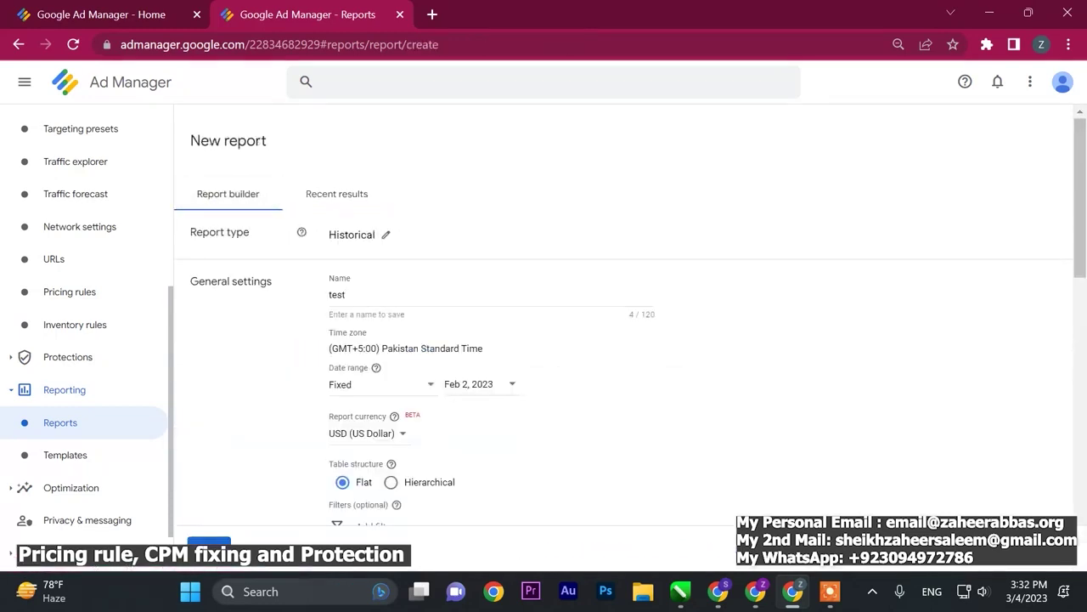
{"action": "scroll", "coordinate": [628, 314], "scroll_direction": "down", "scroll_amount": 2}
{"action": "scroll", "coordinate": [365, 425], "scroll_direction": "down", "scroll_amount": 4}
{"action": "scroll", "coordinate": [365, 425], "scroll_direction": "down", "scroll_amount": 5}
{"action": "scroll", "coordinate": [337, 247], "scroll_direction": "down", "scroll_amount": 1}
{"action": "left_click", "coordinate": [337, 247]}
{"action": "left_click", "coordinate": [337, 246]}
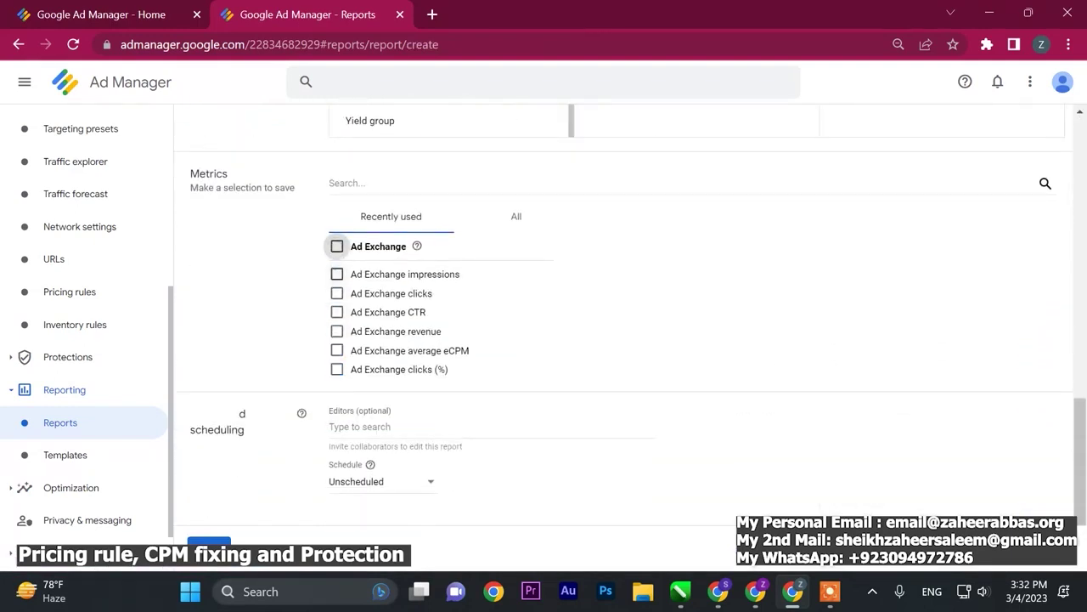
{"action": "left_click", "coordinate": [337, 246]}
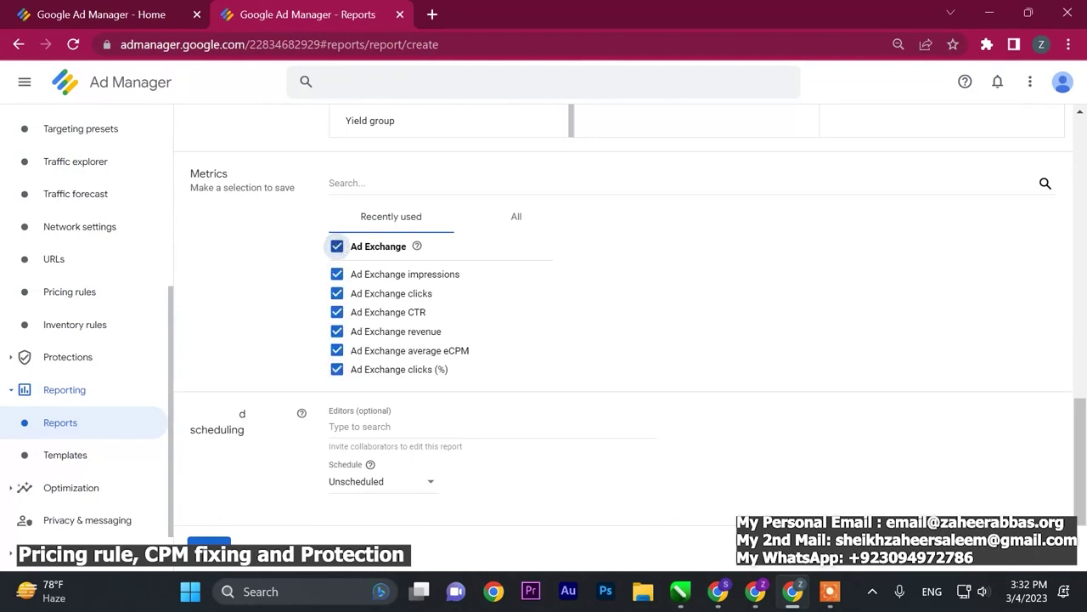
{"action": "left_click", "coordinate": [209, 542]}
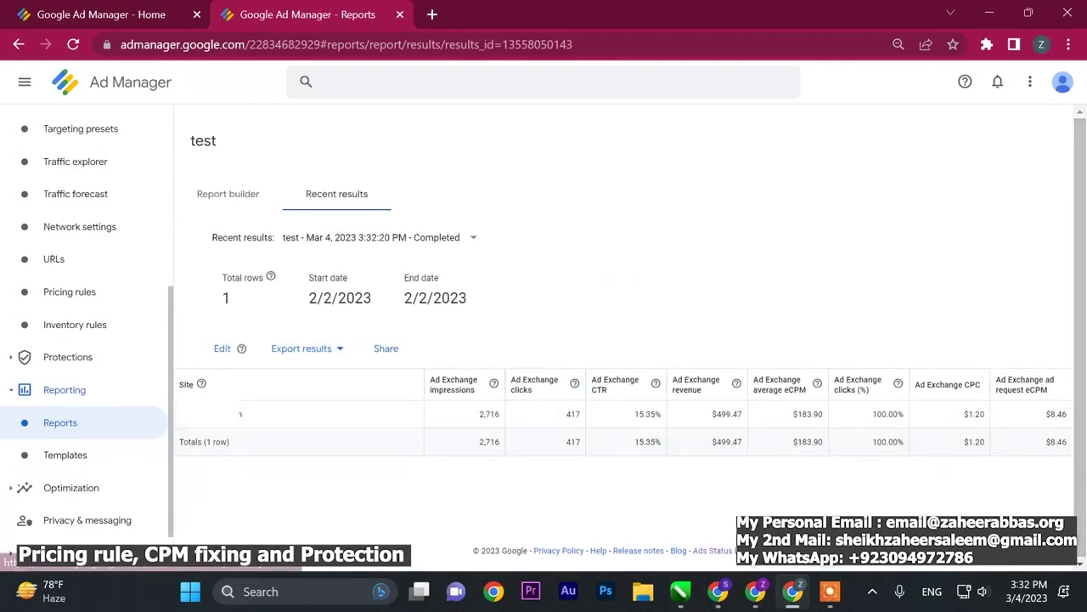
Open the ad unit's performance insights for Feb 2, 2023 from the inventory and chart its eCPM.
{"action": "left_click", "coordinate": [119, 427]}
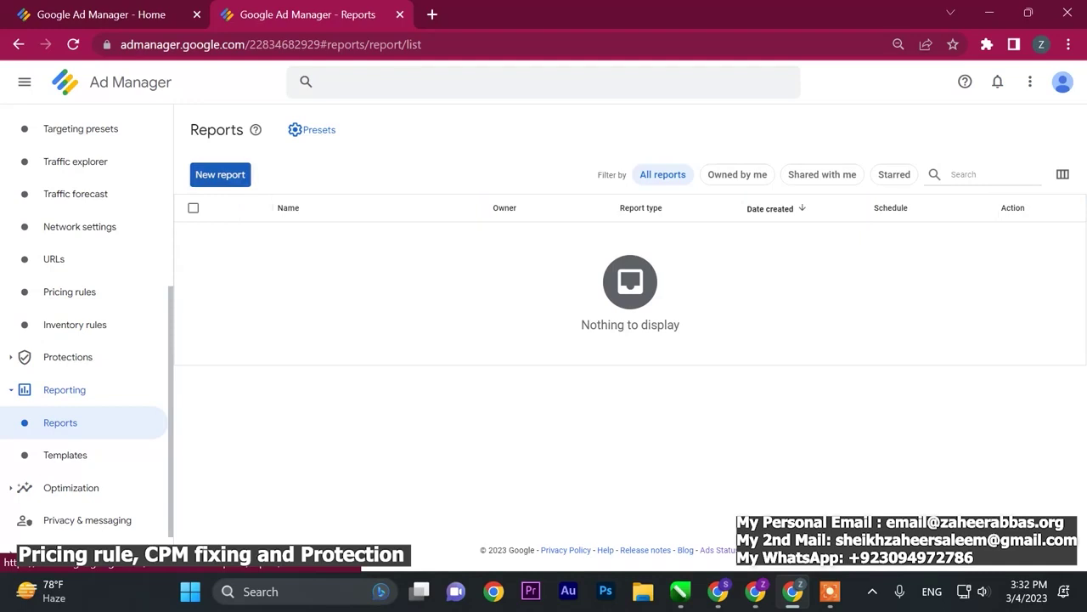
{"action": "scroll", "coordinate": [85, 340], "scroll_direction": "up", "scroll_amount": 3}
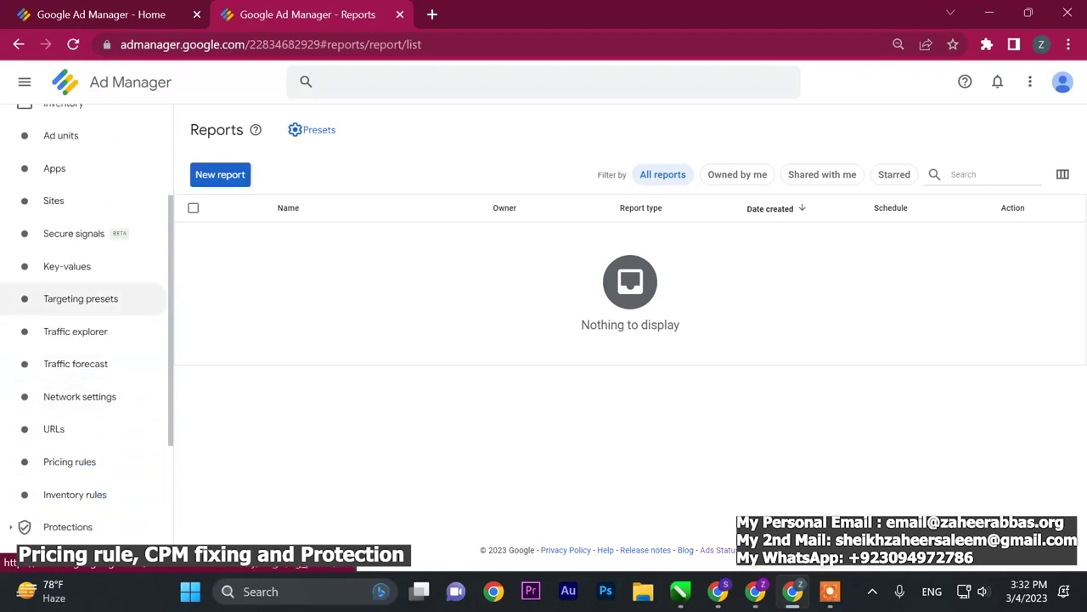
{"action": "left_click", "coordinate": [89, 223]}
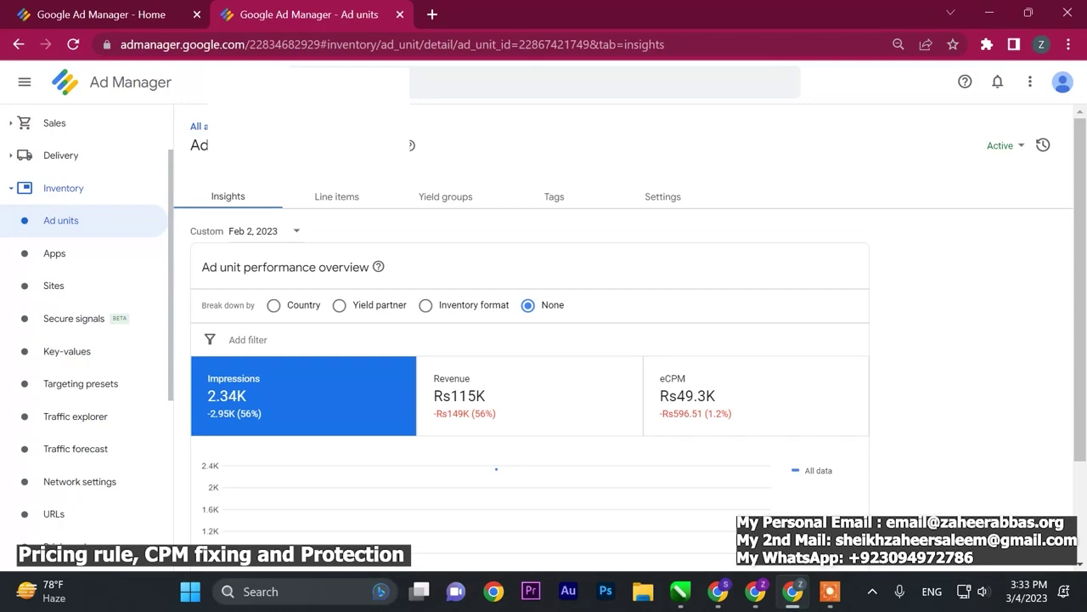
{"action": "scroll", "coordinate": [624, 340], "scroll_direction": "down", "scroll_amount": 1}
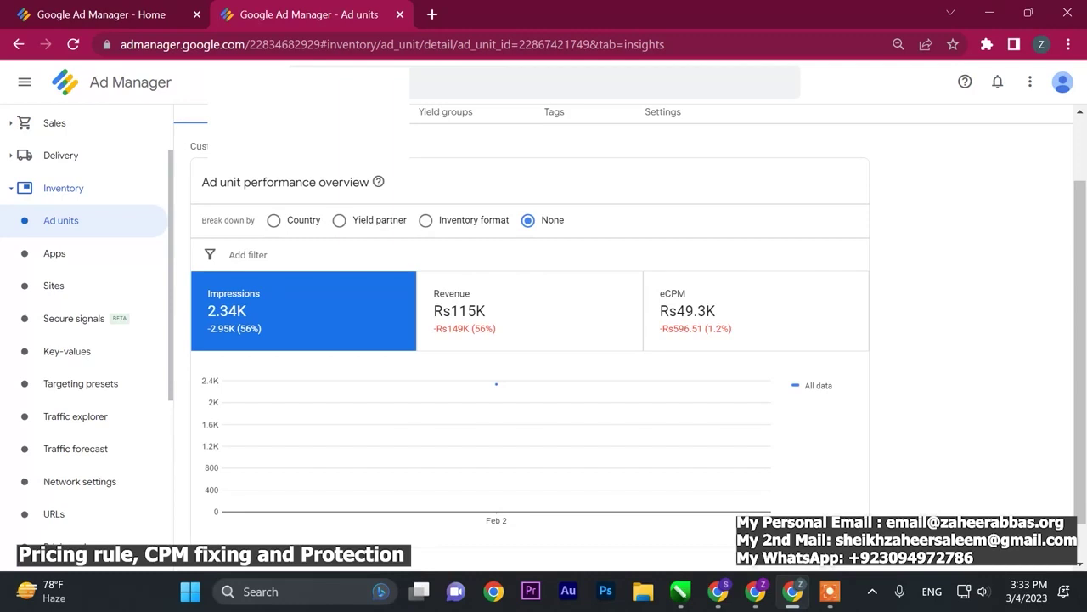
{"action": "left_click", "coordinate": [746, 308]}
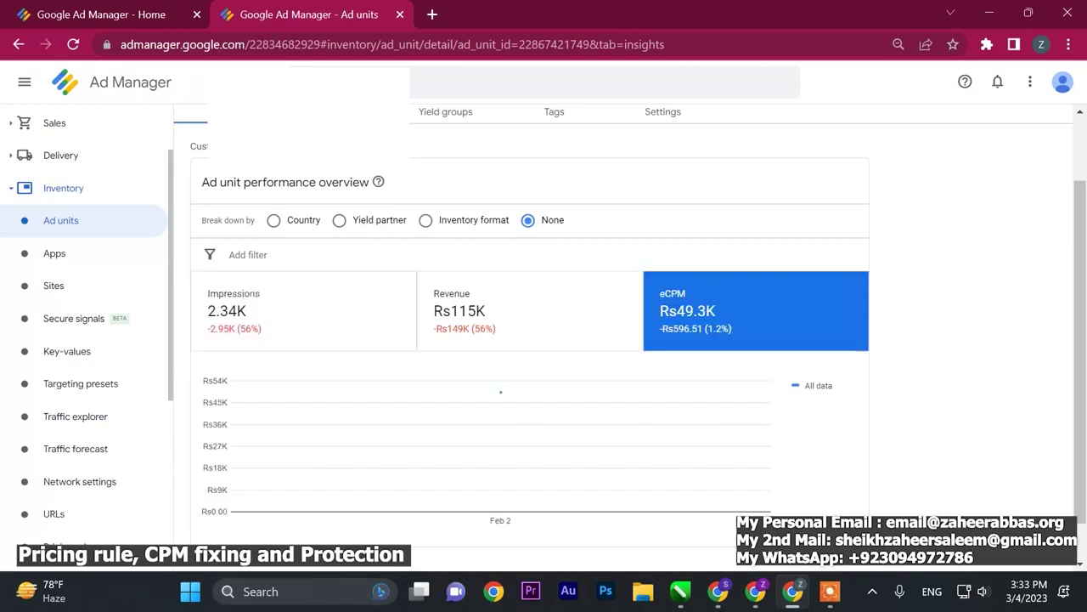
{"action": "scroll", "coordinate": [500, 357], "scroll_direction": "down", "scroll_amount": 1}
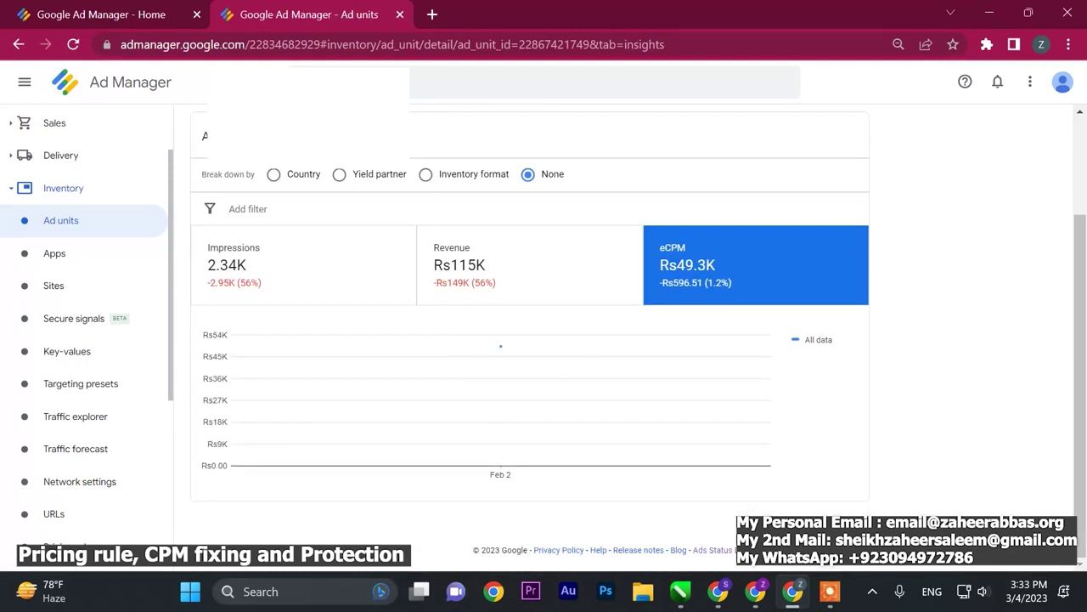
{"action": "scroll", "coordinate": [501, 357], "scroll_direction": "up", "scroll_amount": 2}
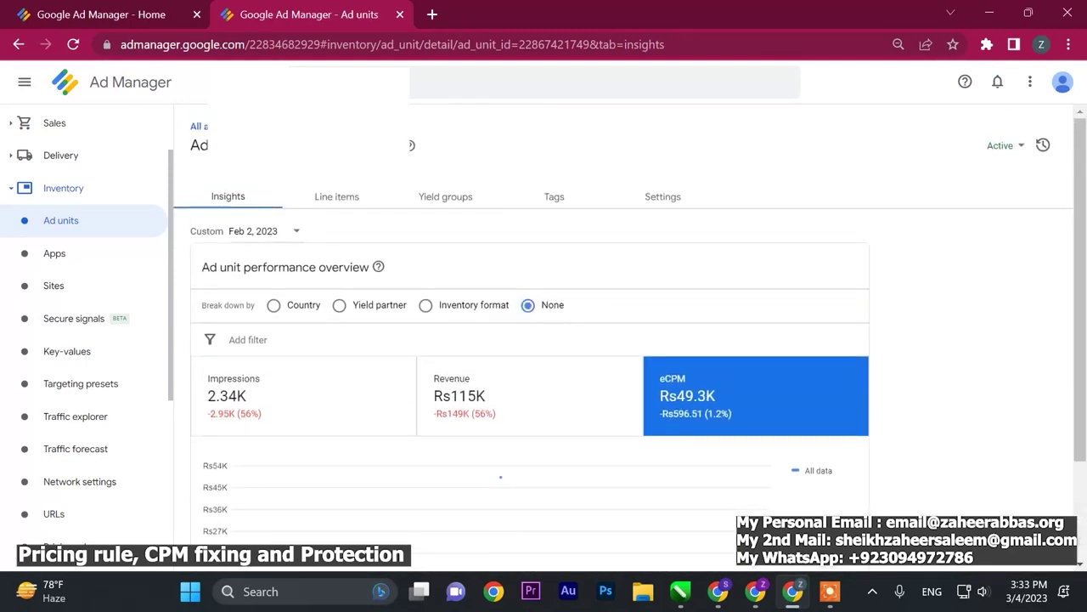
Set the ad unit insights' date range to Feb 3, 2023 and check the performance overview.
{"action": "left_click", "coordinate": [255, 231]}
{"action": "left_click", "coordinate": [406, 332]}
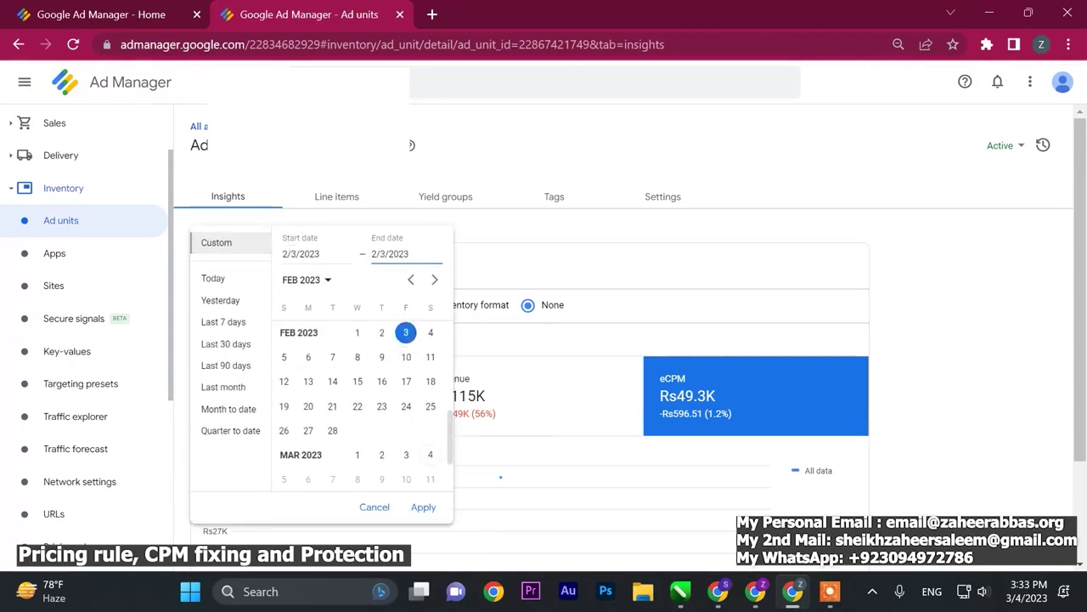
{"action": "left_click", "coordinate": [423, 506]}
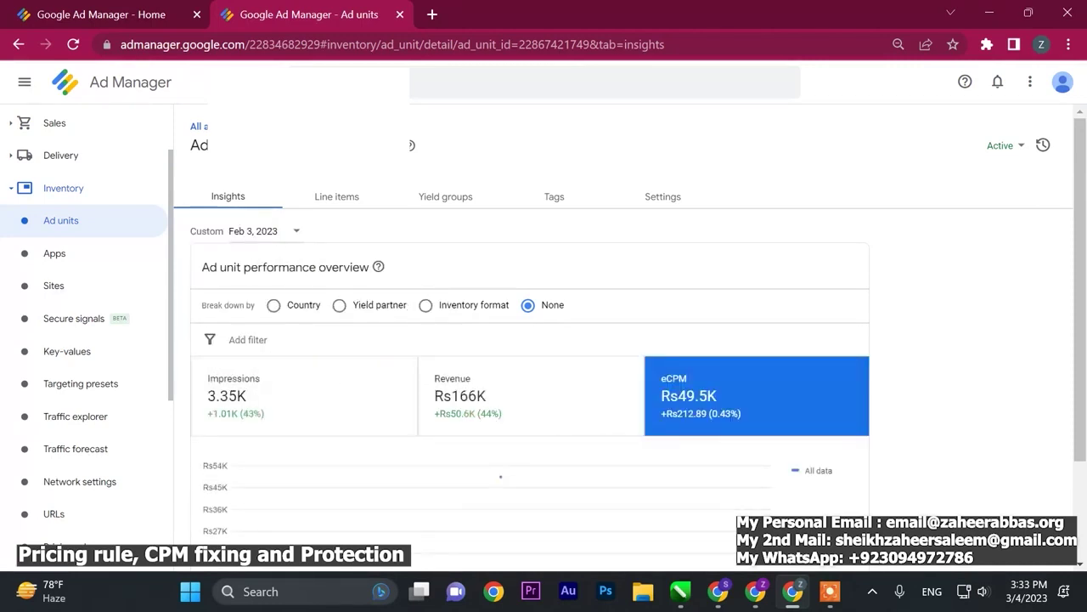
{"action": "scroll", "coordinate": [500, 346], "scroll_direction": "down", "scroll_amount": 3}
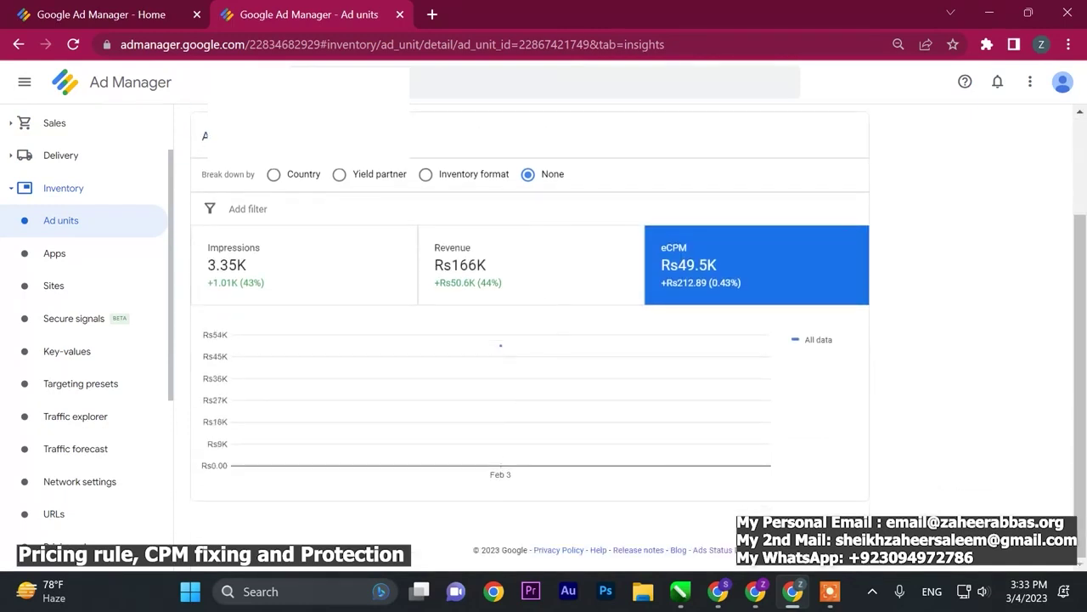
{"action": "scroll", "coordinate": [500, 346], "scroll_direction": "up", "scroll_amount": 3}
Break down the ad unit's performance by country and expand the country details table.
{"action": "left_click", "coordinate": [274, 304]}
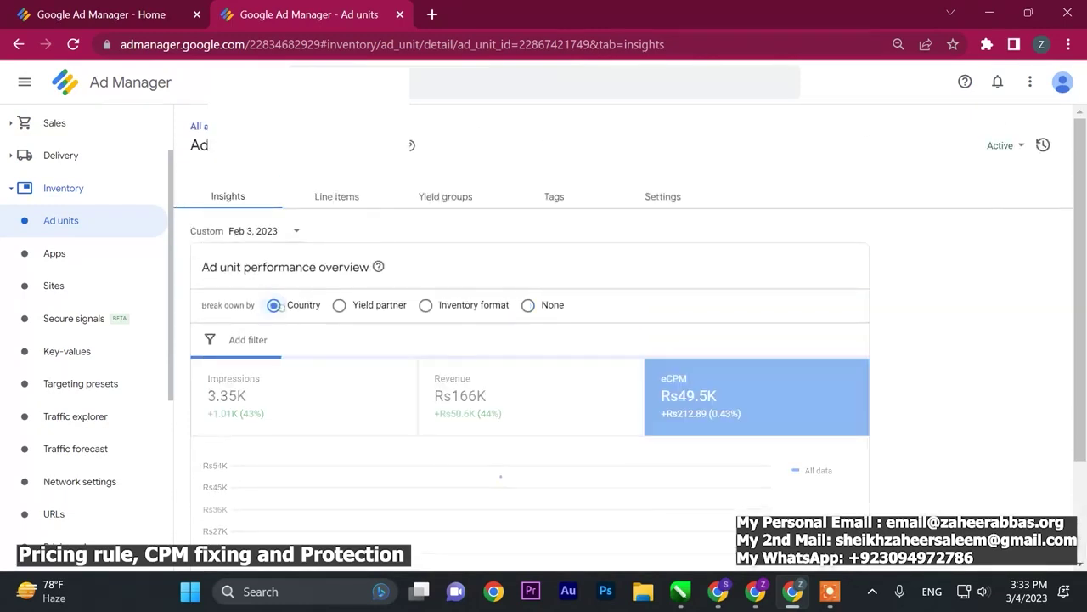
{"action": "scroll", "coordinate": [289, 315], "scroll_direction": "down", "scroll_amount": 4}
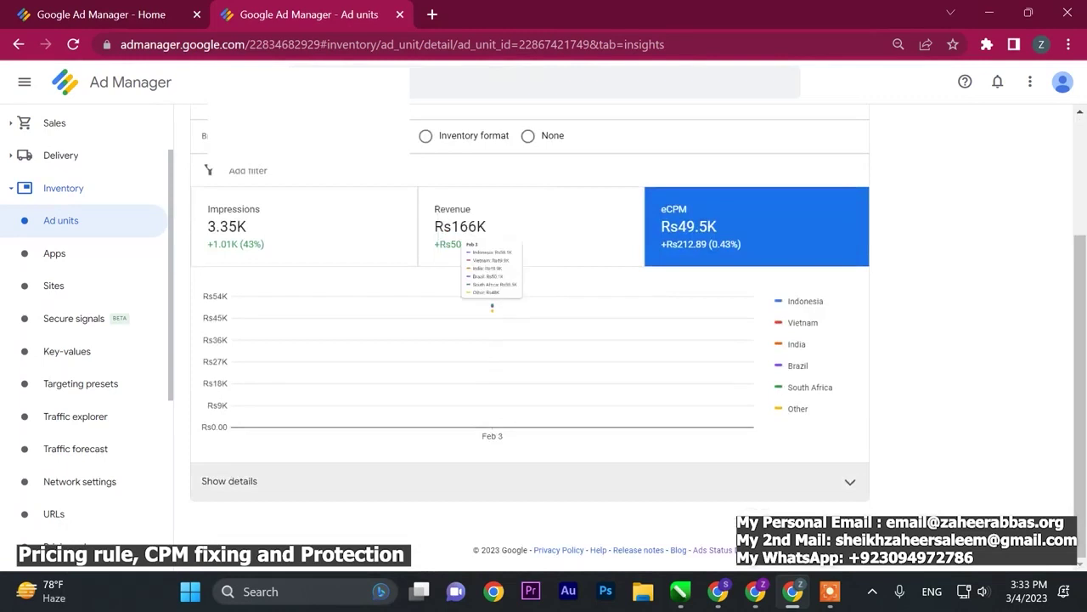
{"action": "left_click", "coordinate": [493, 481]}
{"action": "scroll", "coordinate": [492, 396], "scroll_direction": "down", "scroll_amount": 1}
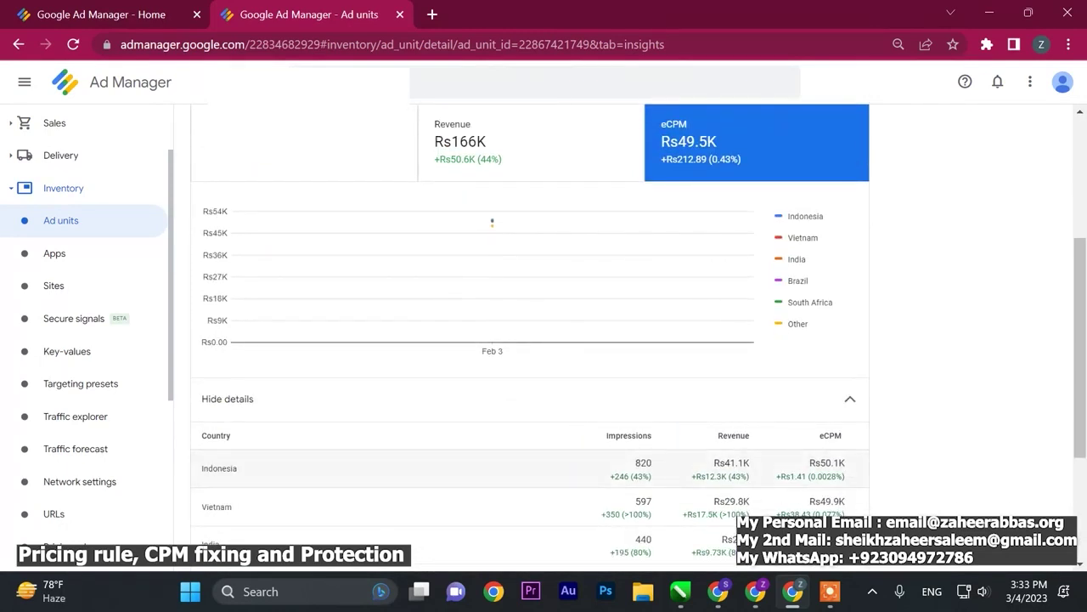
Examine the impressions, revenue and eCPM of each country in the details table and compare them with the overview.
{"action": "scroll", "coordinate": [527, 467], "scroll_direction": "down", "scroll_amount": 1}
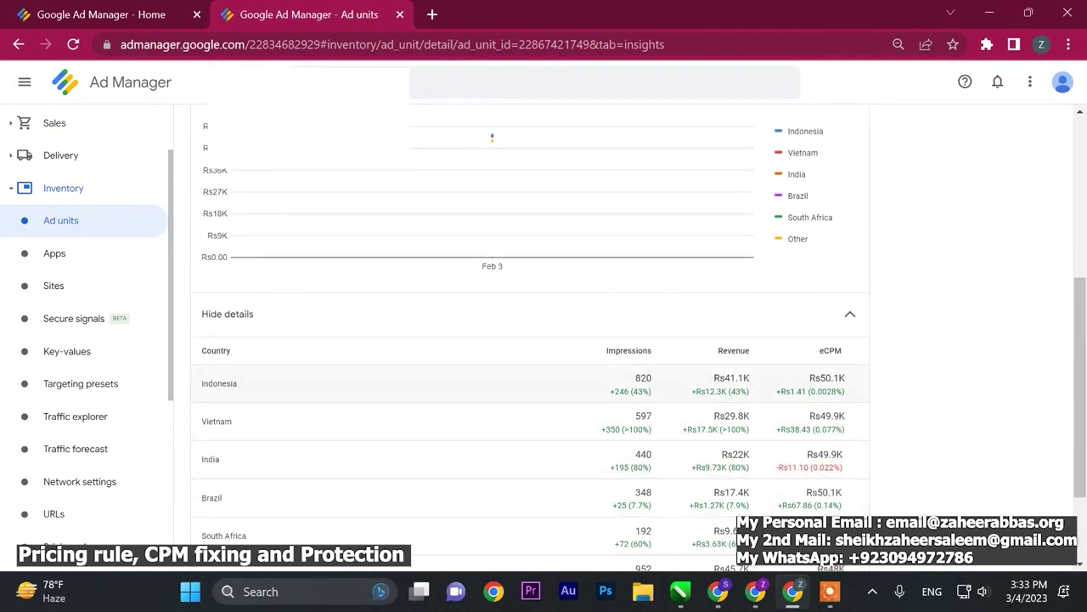
{"action": "scroll", "coordinate": [527, 425], "scroll_direction": "down", "scroll_amount": 2}
{"action": "scroll", "coordinate": [527, 357], "scroll_direction": "up", "scroll_amount": 4}
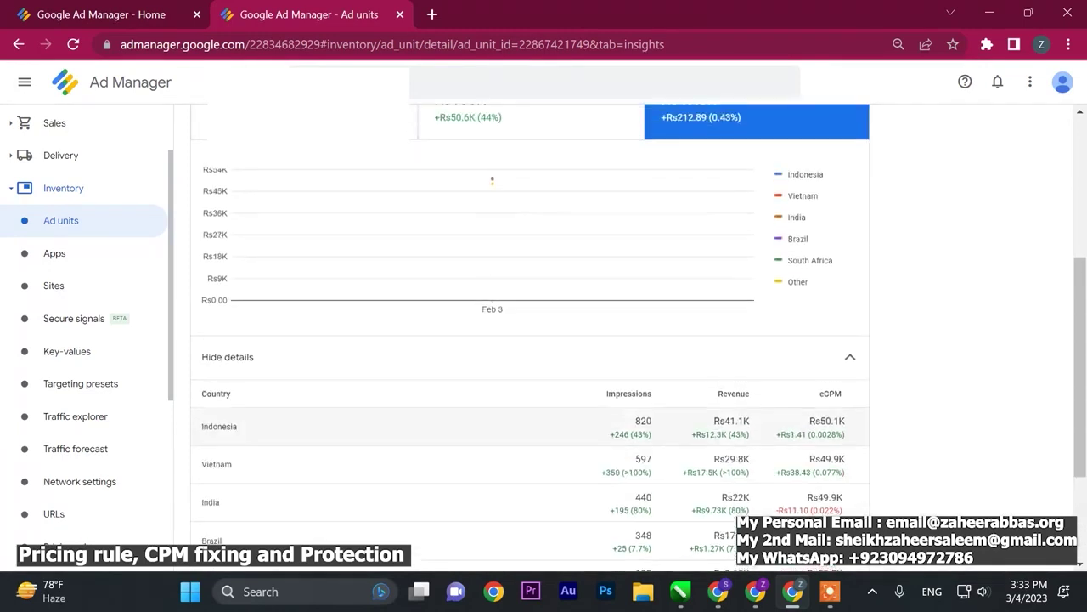
{"action": "scroll", "coordinate": [527, 357], "scroll_direction": "up", "scroll_amount": 1}
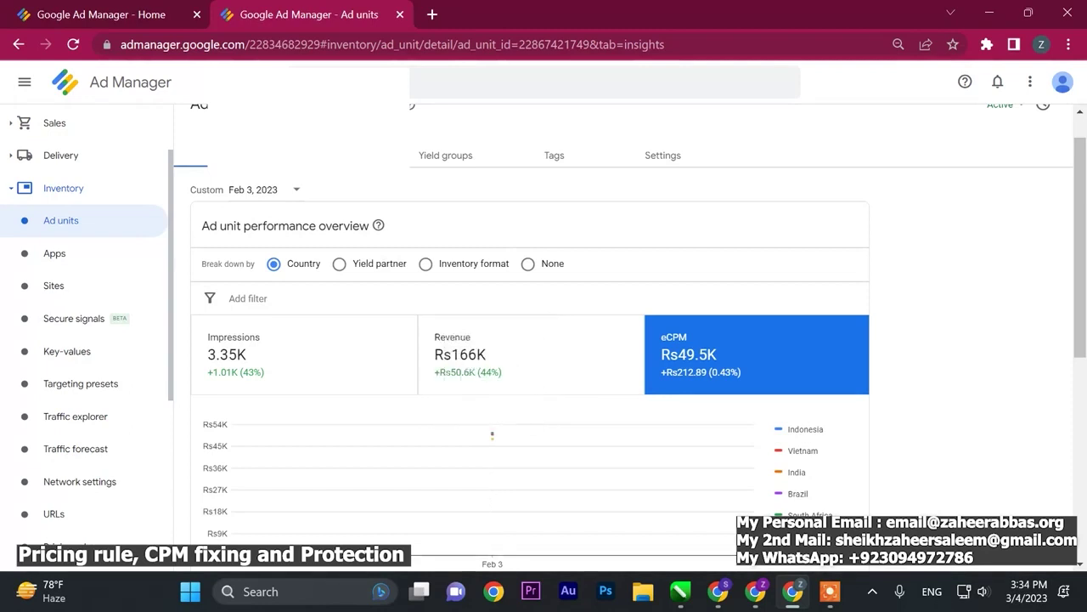
{"action": "scroll", "coordinate": [526, 340], "scroll_direction": "down", "scroll_amount": 2}
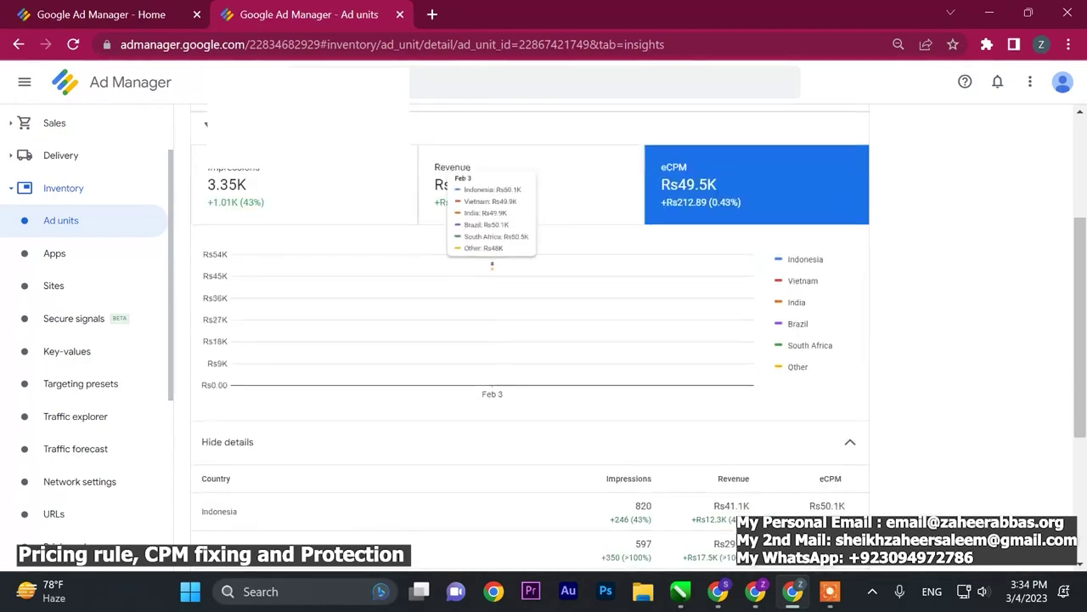
{"action": "scroll", "coordinate": [843, 352], "scroll_direction": "down", "scroll_amount": 2}
{"action": "scroll", "coordinate": [843, 353], "scroll_direction": "up", "scroll_amount": 2}
{"action": "scroll", "coordinate": [843, 352], "scroll_direction": "down", "scroll_amount": 1}
Collapse the country details and show the per-country eCPM values for Feb 3 on the chart.
{"action": "left_click", "coordinate": [843, 353]}
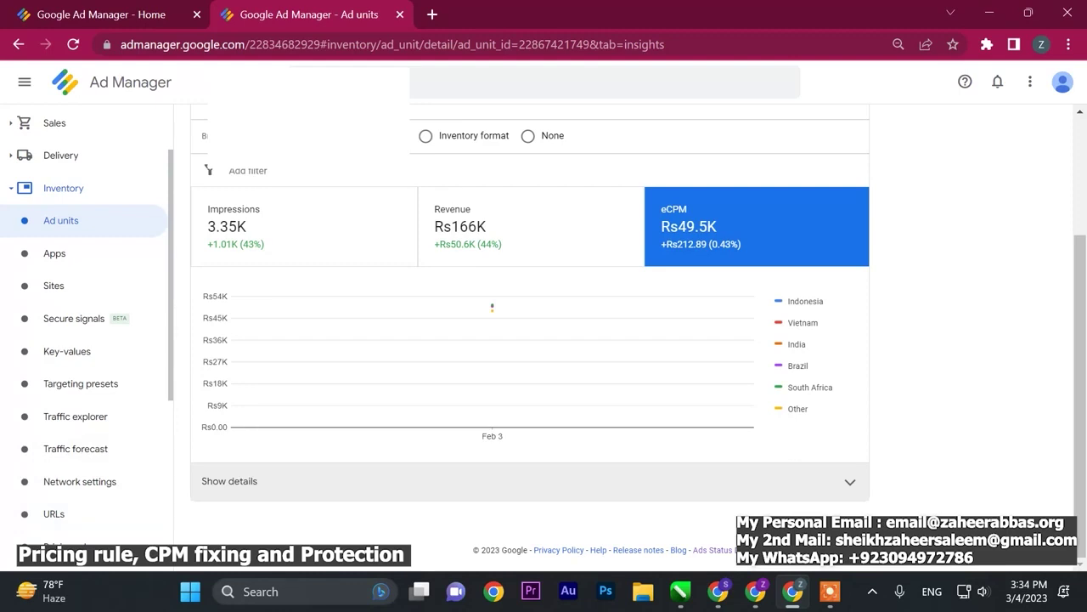
{"action": "mouse_move", "coordinate": [492, 306]}
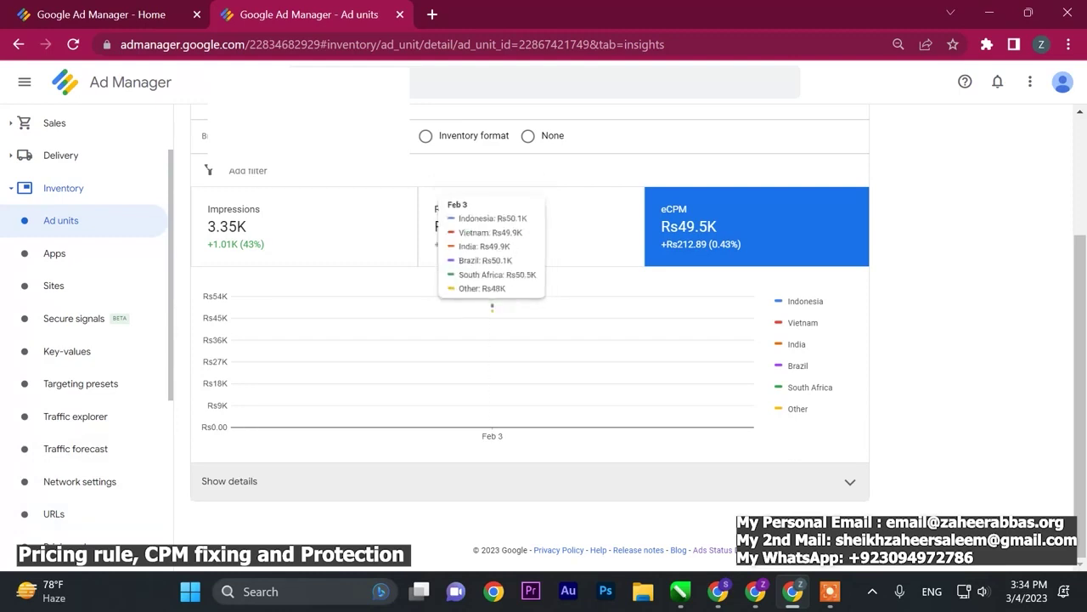
{"action": "scroll", "coordinate": [492, 307], "scroll_direction": "up", "scroll_amount": 1}
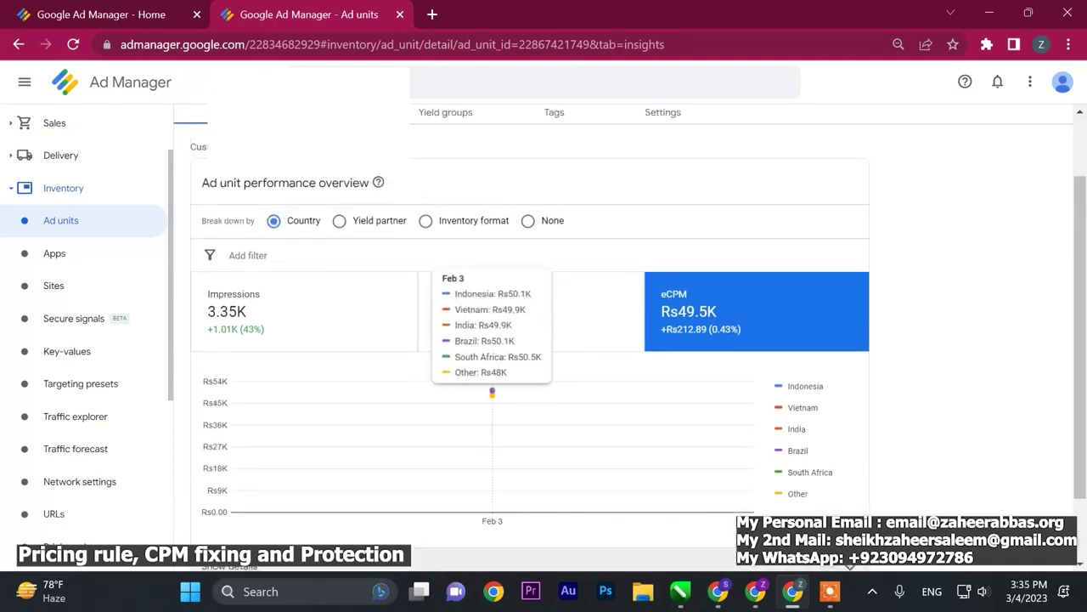
Return from the ad unit insights to the home overview and check the top classified advertisers.
{"action": "scroll", "coordinate": [492, 340], "scroll_direction": "down", "scroll_amount": 1}
{"action": "scroll", "coordinate": [492, 340], "scroll_direction": "up", "scroll_amount": 3}
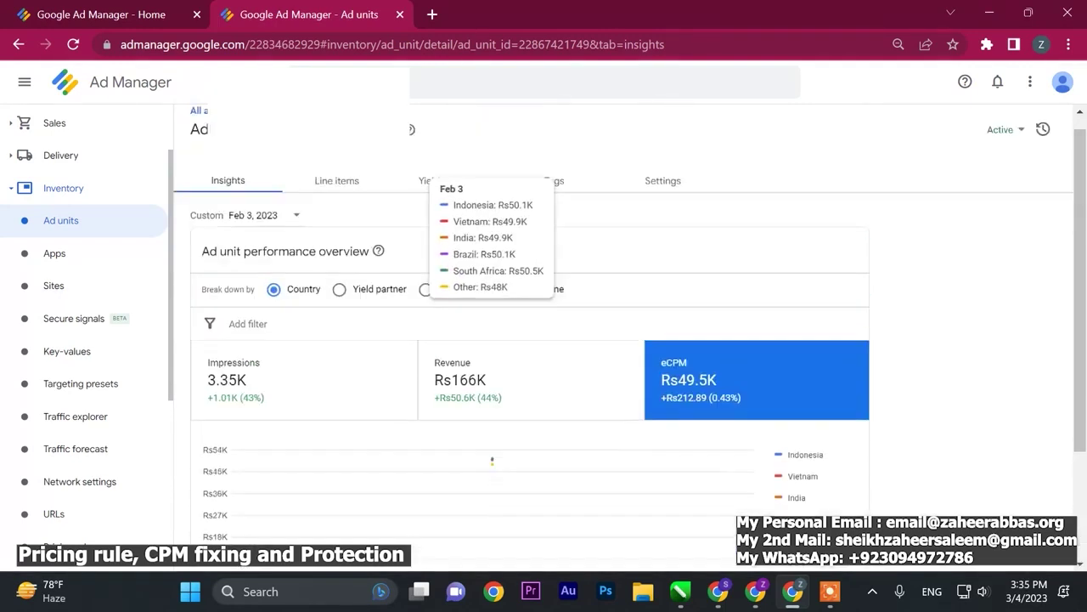
{"action": "scroll", "coordinate": [85, 339], "scroll_direction": "up", "scroll_amount": 1}
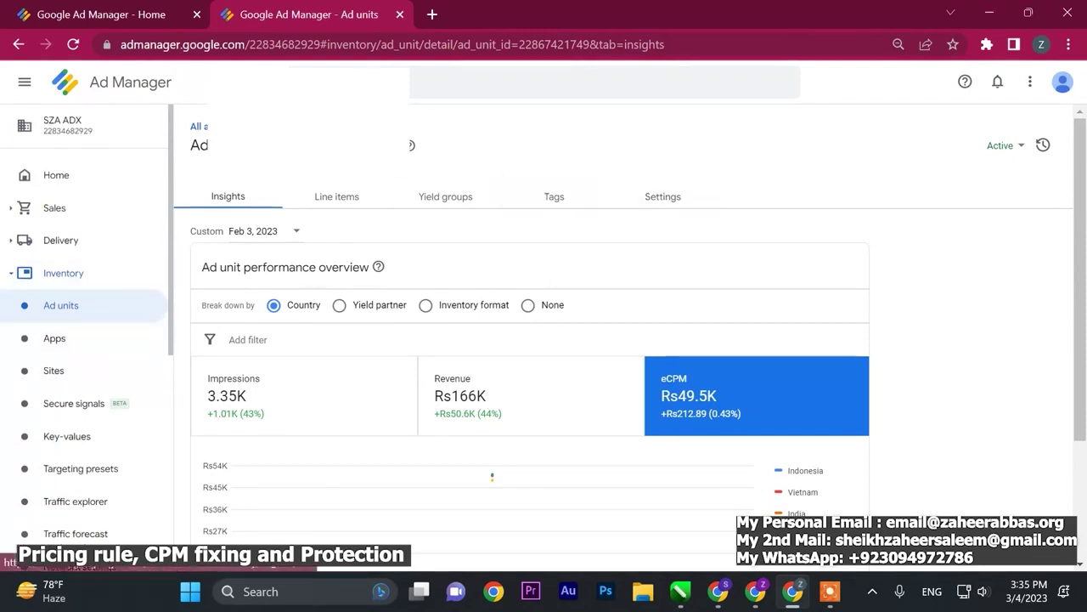
{"action": "left_click", "coordinate": [62, 308]}
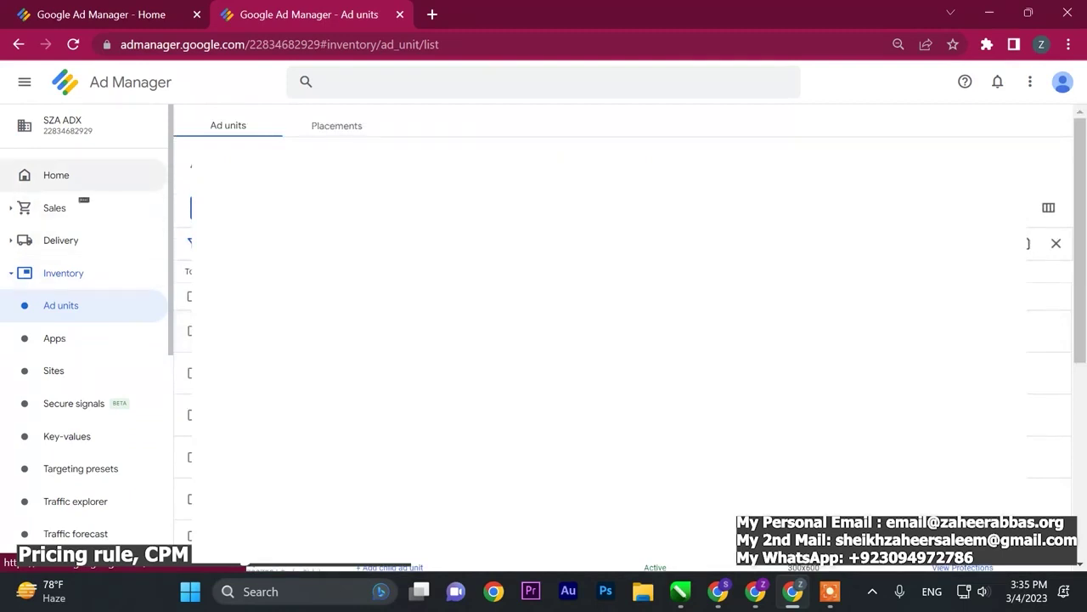
{"action": "left_click", "coordinate": [53, 175]}
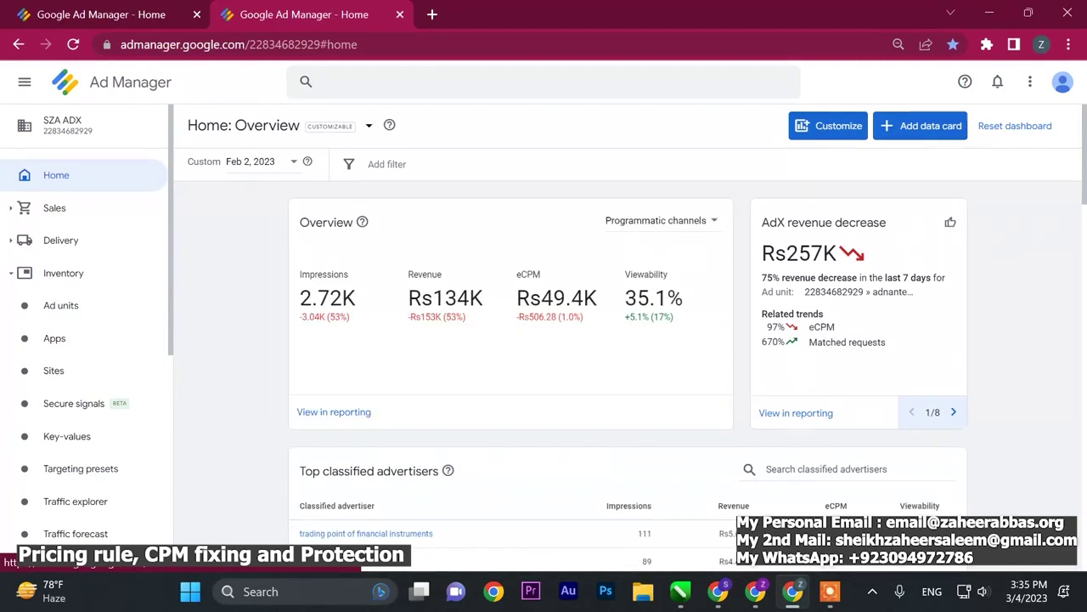
{"action": "scroll", "coordinate": [320, 357], "scroll_direction": "down", "scroll_amount": 3}
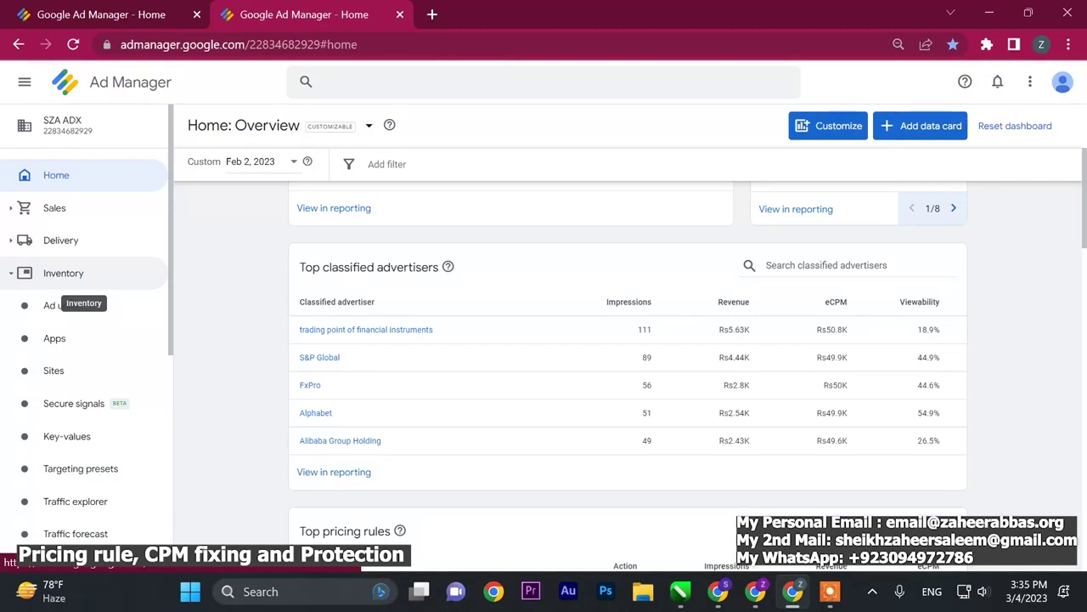
Open the Open Bidding list of bidders under Delivery and highlight the Verve Group entry.
{"action": "left_click", "coordinate": [61, 240]}
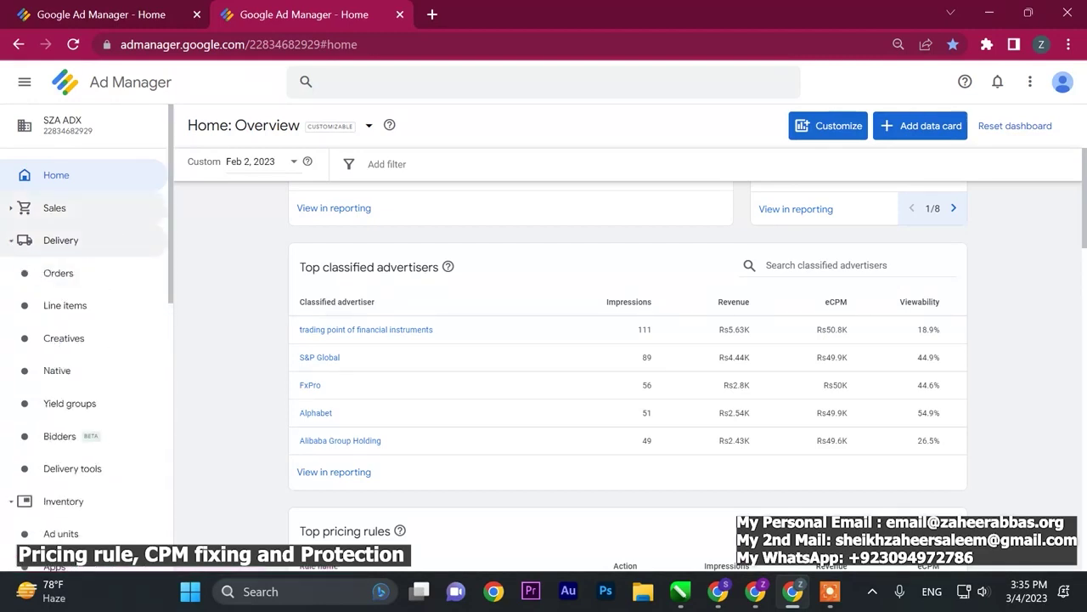
{"action": "left_click", "coordinate": [76, 436]}
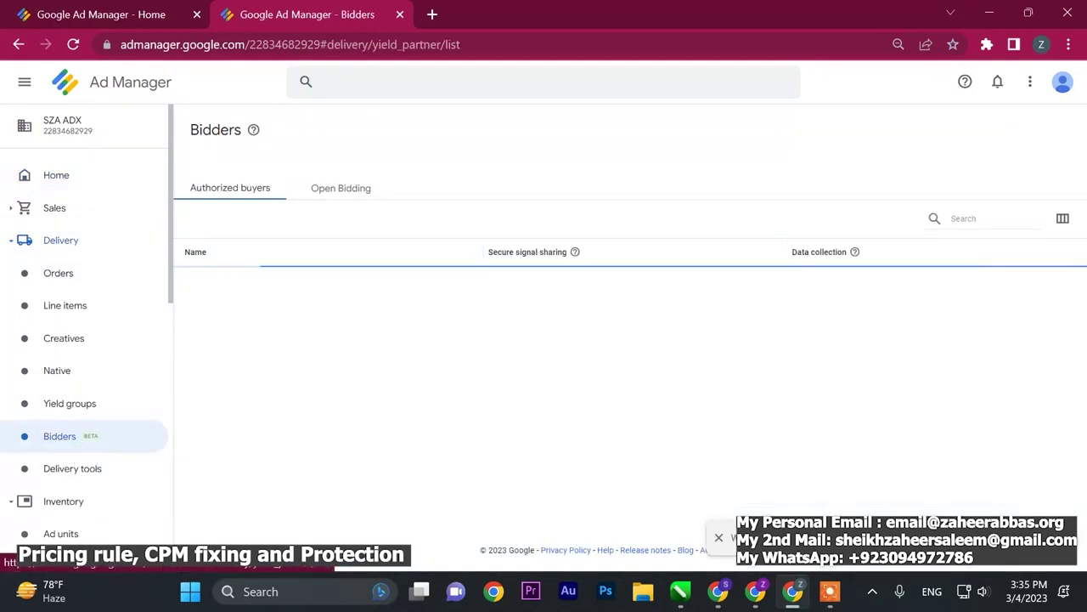
{"action": "left_click", "coordinate": [348, 188]}
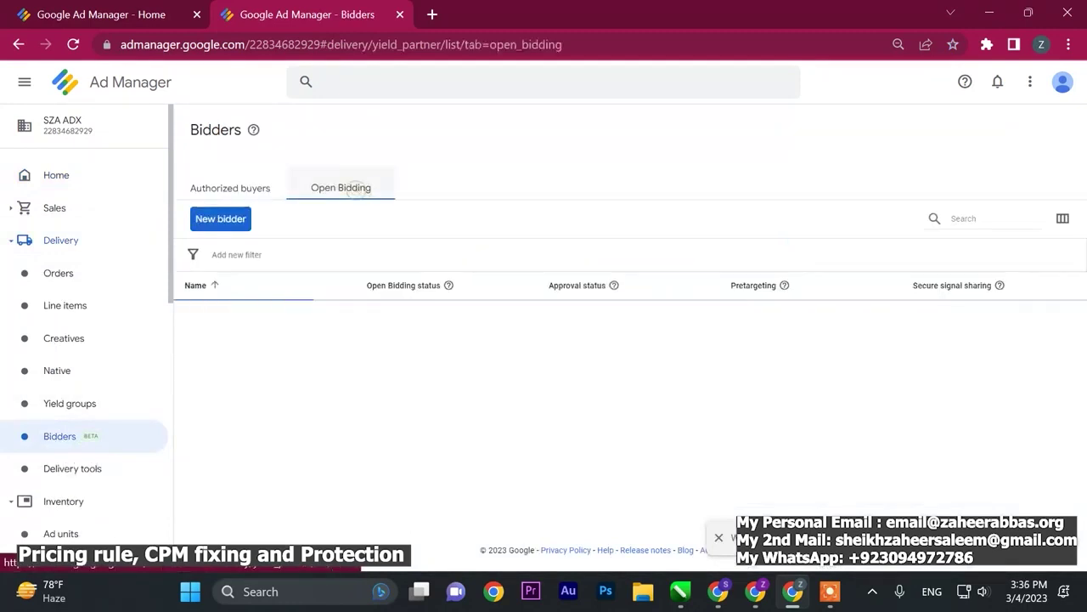
{"action": "left_click", "coordinate": [339, 188]}
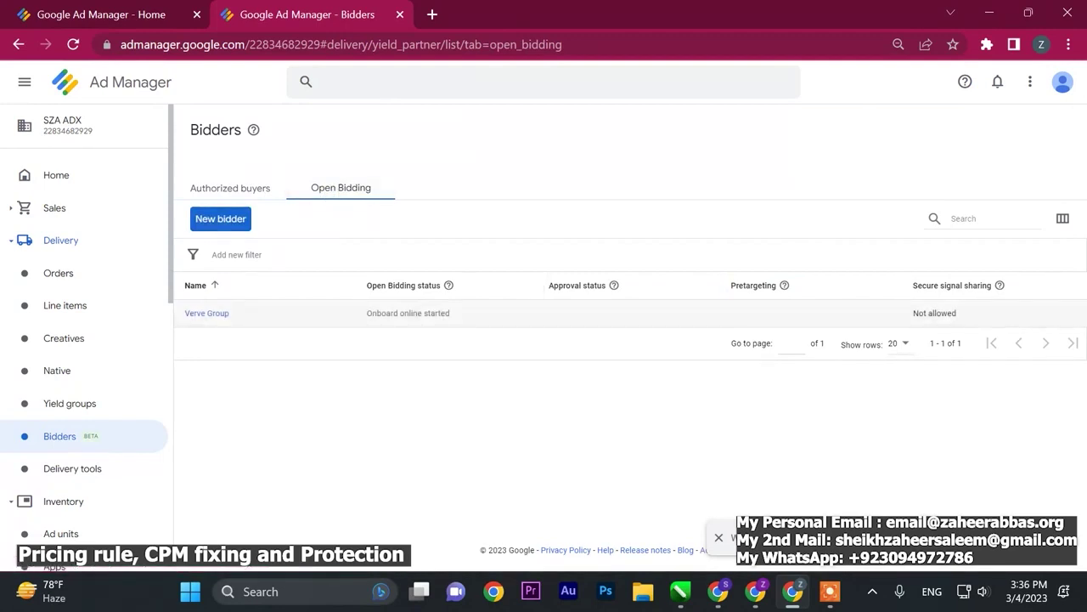
{"action": "left_click_drag", "start_coordinate": [182, 314], "coordinate": [229, 313]}
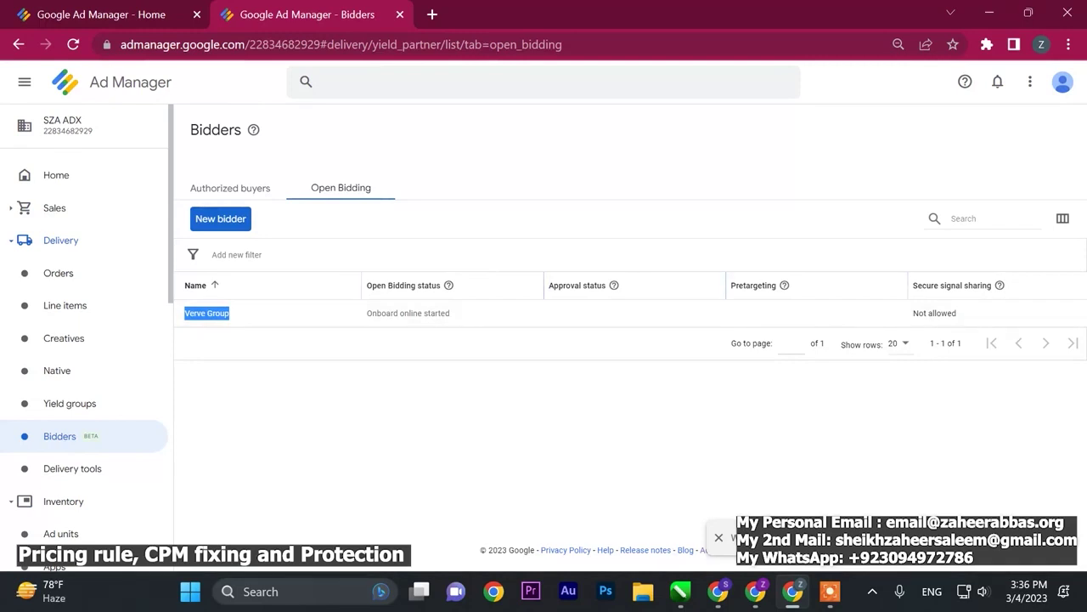
Browse the supported Open Bidding bidders offered for a new bidder and leave without choosing one.
{"action": "left_click", "coordinate": [220, 218]}
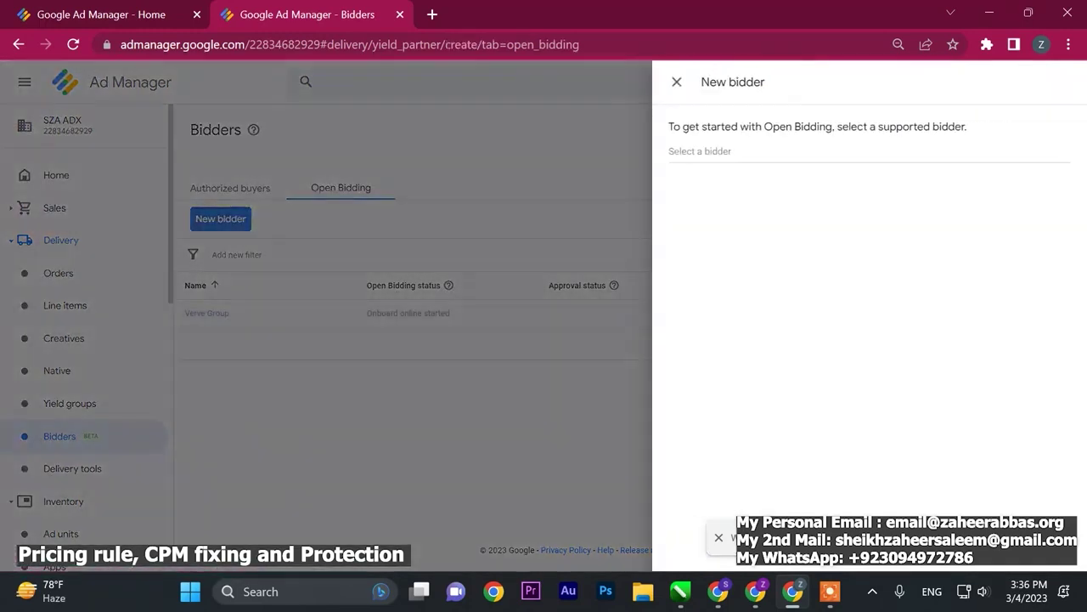
{"action": "left_click", "coordinate": [741, 150]}
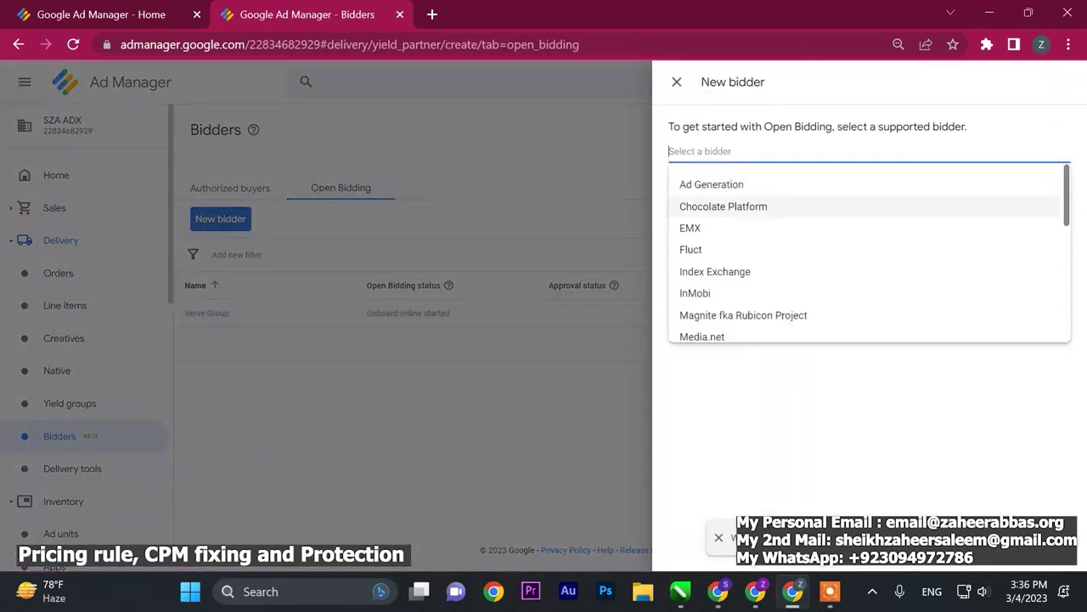
{"action": "scroll", "coordinate": [849, 251], "scroll_direction": "down", "scroll_amount": 1}
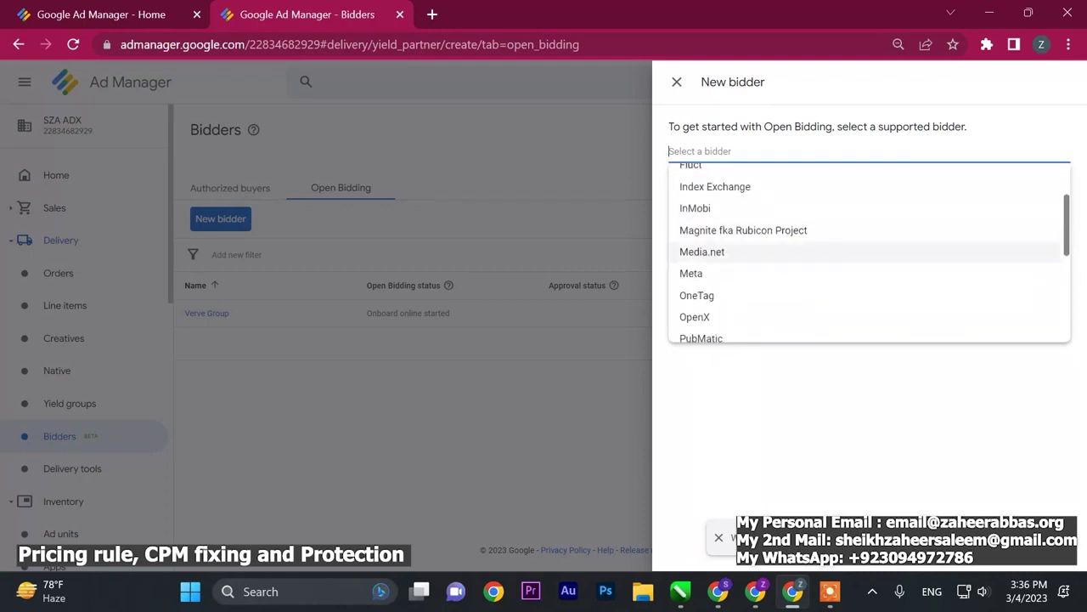
{"action": "scroll", "coordinate": [850, 319], "scroll_direction": "down", "scroll_amount": 1}
{"action": "scroll", "coordinate": [849, 319], "scroll_direction": "down", "scroll_amount": 2}
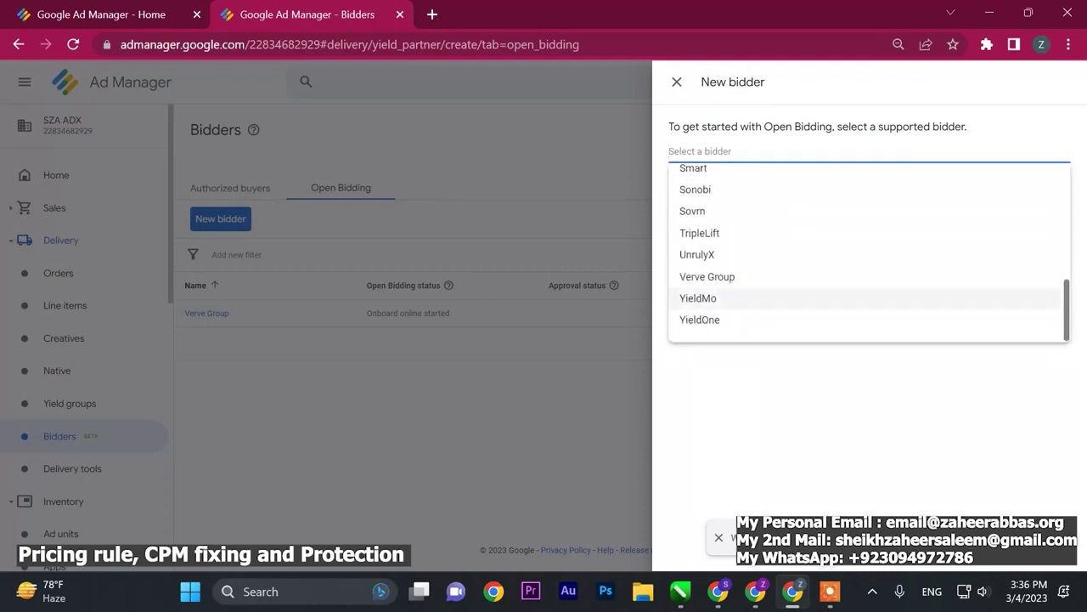
{"action": "scroll", "coordinate": [849, 319], "scroll_direction": "up", "scroll_amount": 5}
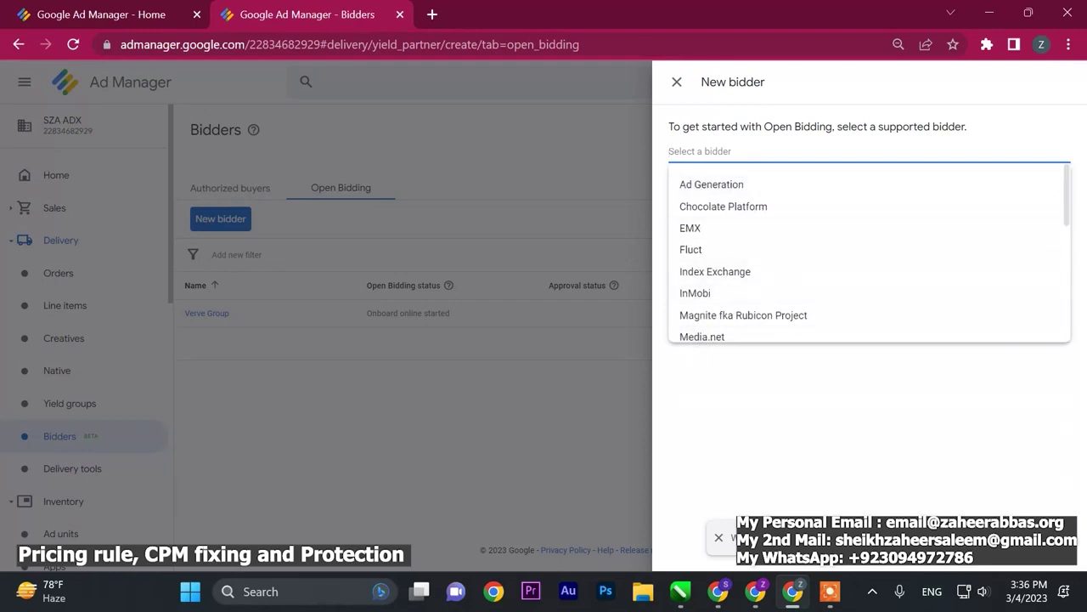
{"action": "scroll", "coordinate": [850, 273], "scroll_direction": "down", "scroll_amount": 3}
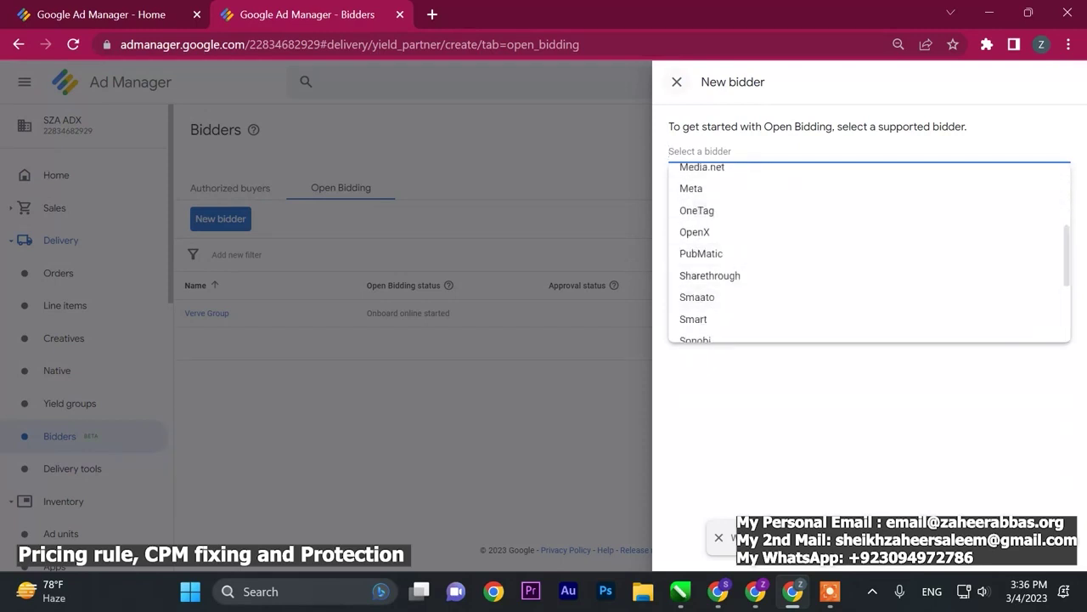
{"action": "key", "text": "Escape"}
Start Verve Group's online onboarding and agree to share the publisher ID and network code.
{"action": "left_click", "coordinate": [207, 314]}
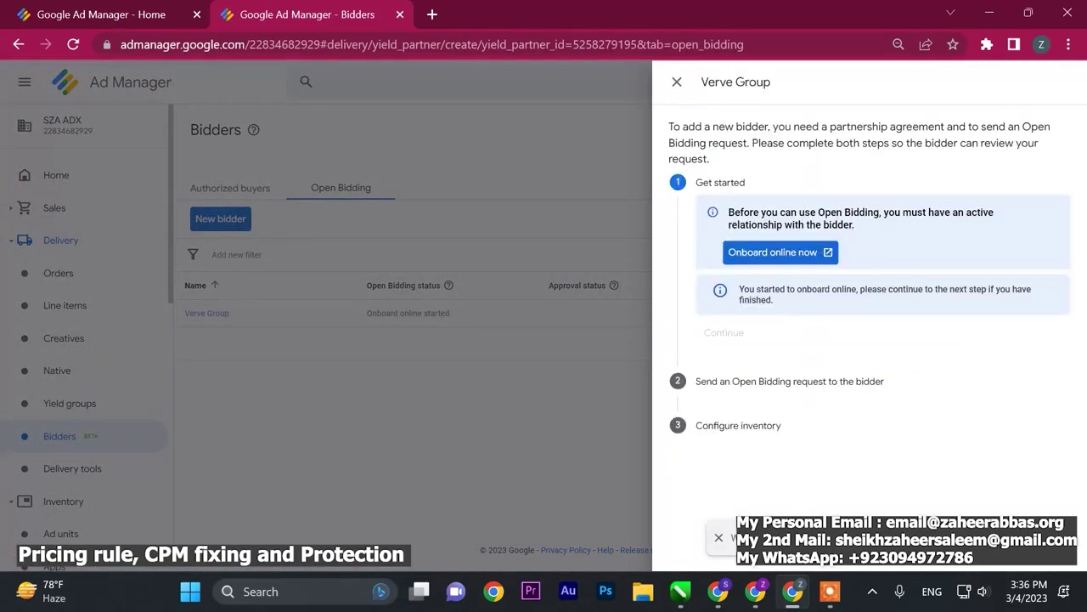
{"action": "left_click", "coordinate": [780, 251]}
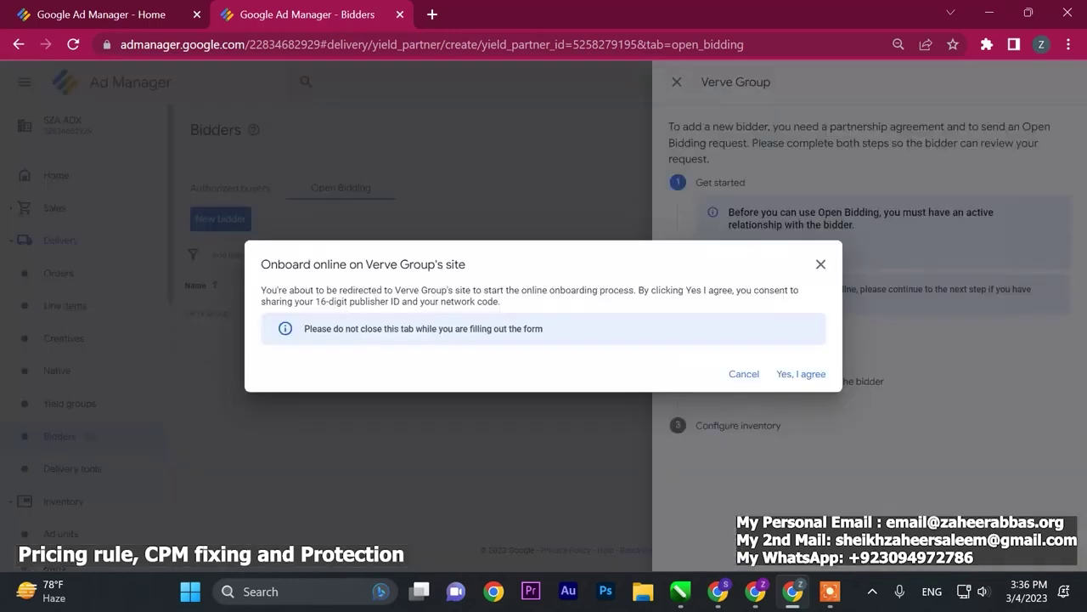
{"action": "left_click", "coordinate": [802, 374]}
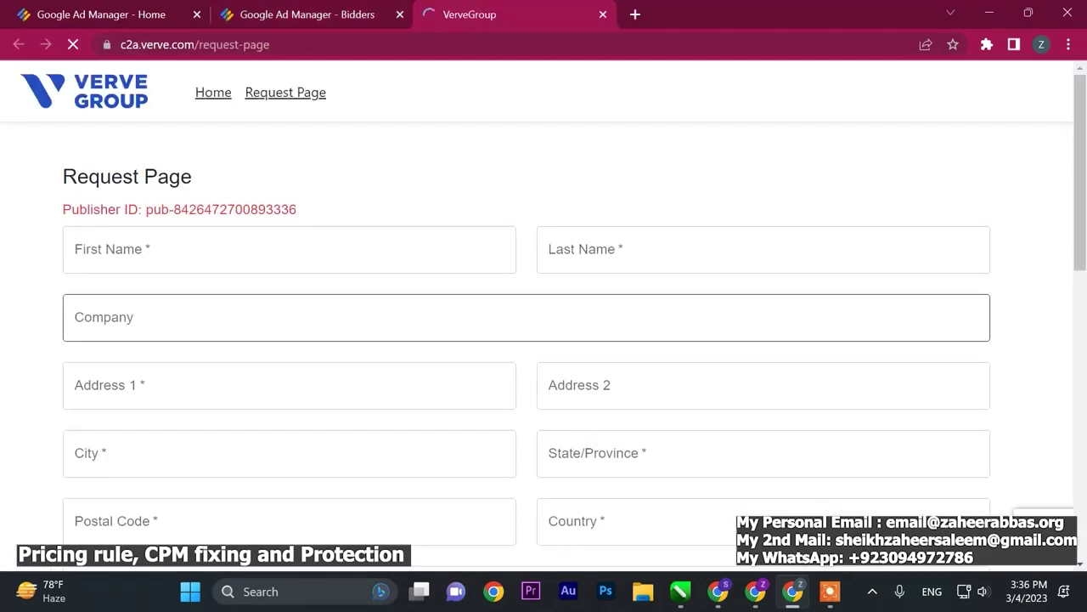
Review the fields of Verve Group's request form, accept the Ad Manager contract, and return to the bidders list without submitting.
{"action": "scroll", "coordinate": [289, 335], "scroll_direction": "down", "scroll_amount": 2}
{"action": "scroll", "coordinate": [765, 317], "scroll_direction": "down", "scroll_amount": 2}
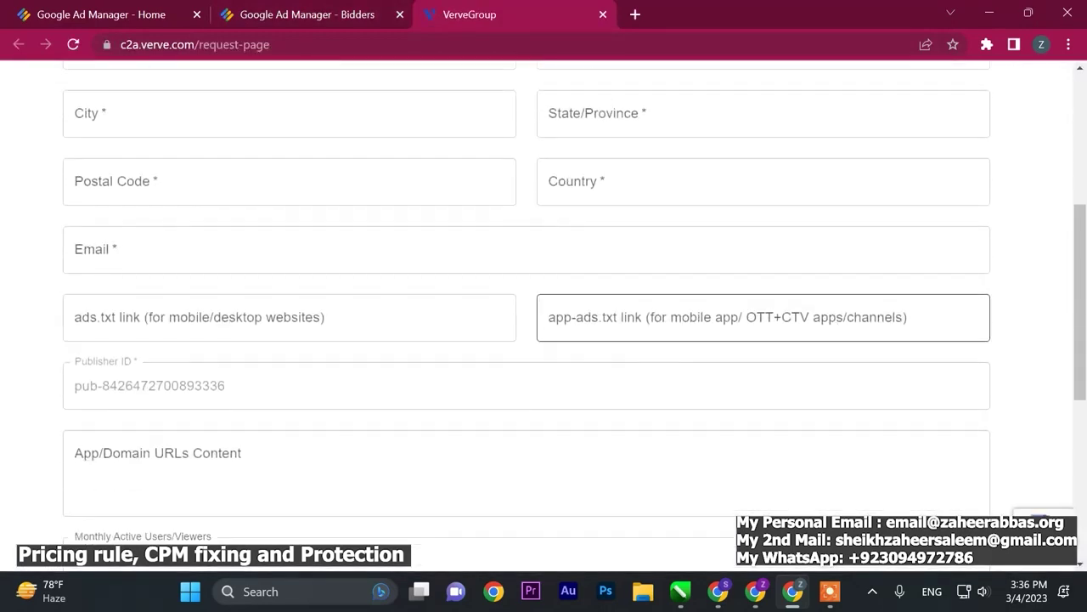
{"action": "scroll", "coordinate": [172, 379], "scroll_direction": "down", "scroll_amount": 1}
{"action": "left_click", "coordinate": [162, 392]}
{"action": "scroll", "coordinate": [527, 340], "scroll_direction": "down", "scroll_amount": 3}
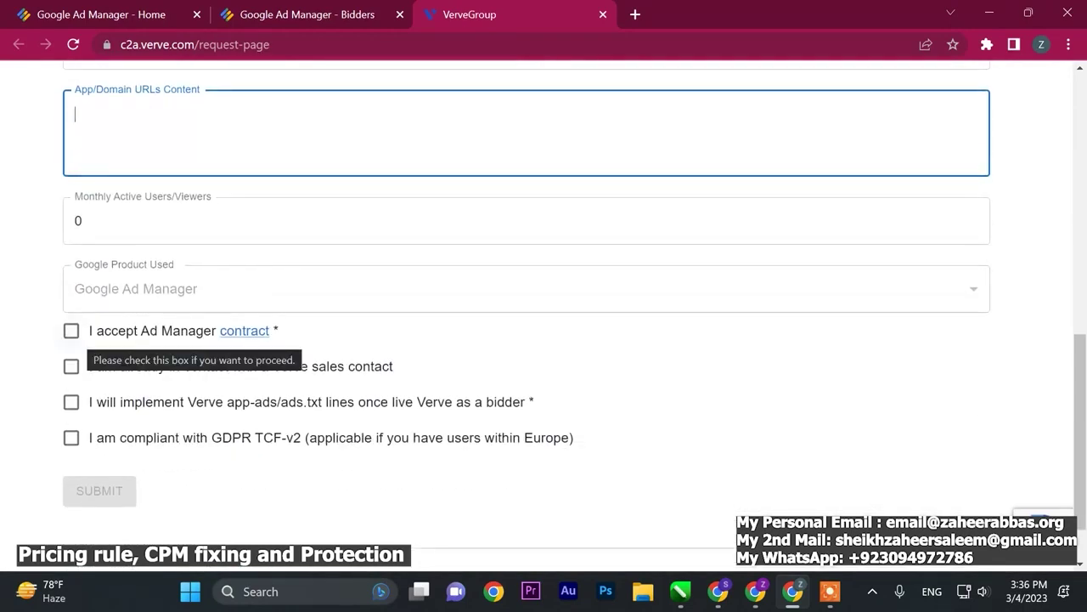
{"action": "left_click", "coordinate": [72, 331]}
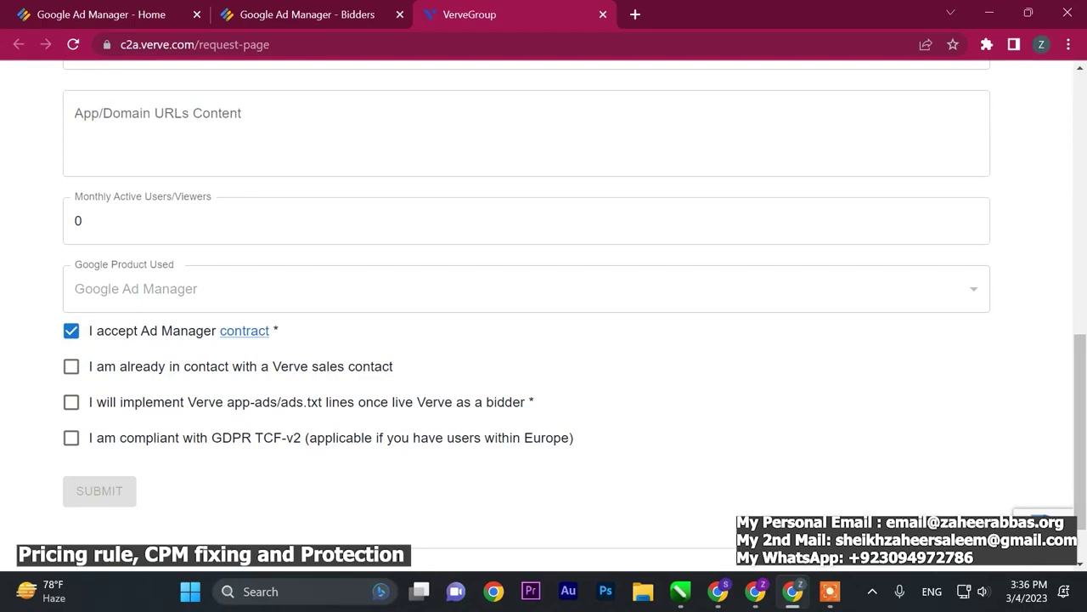
{"action": "scroll", "coordinate": [527, 306], "scroll_direction": "up", "scroll_amount": 1}
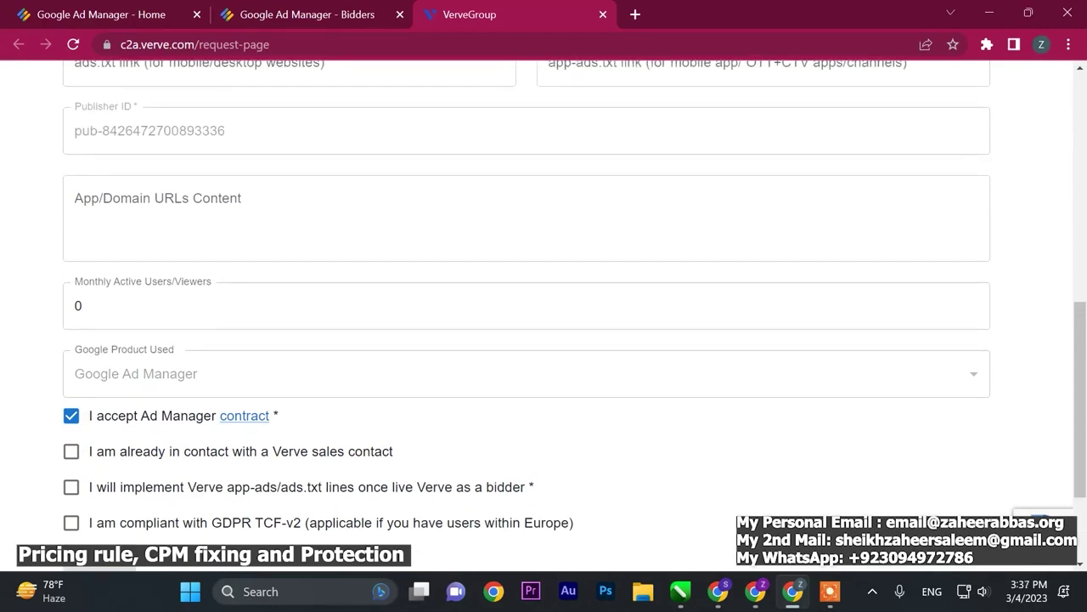
{"action": "scroll", "coordinate": [527, 340], "scroll_direction": "down", "scroll_amount": 1}
{"action": "key", "text": "ctrl+shift+Tab"}
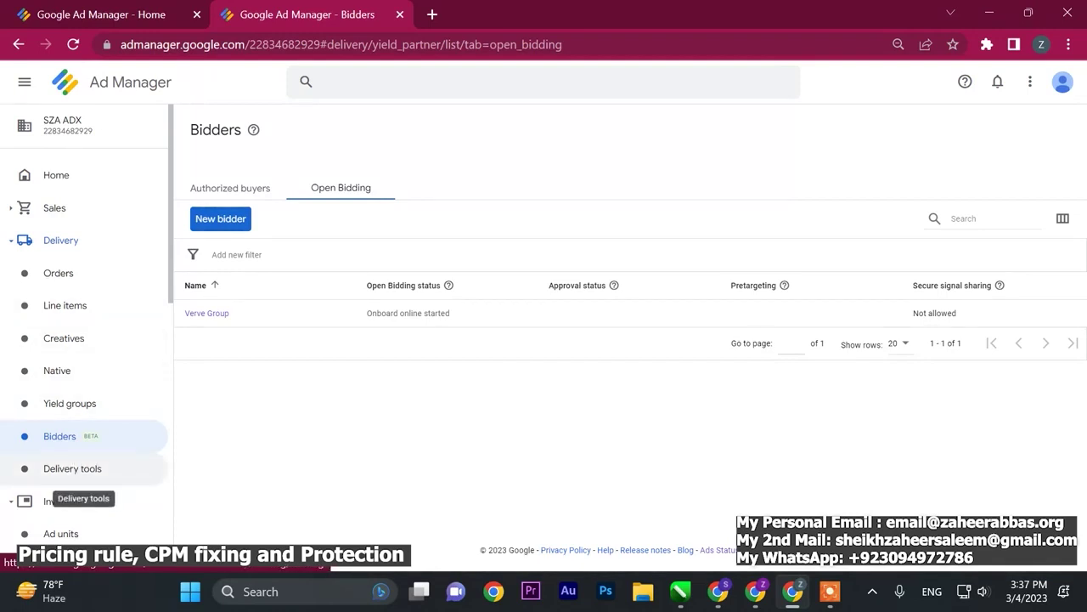
Look over the Delivery tools page and list the unified pricing rules without the active-status filter.
{"action": "left_click", "coordinate": [73, 470]}
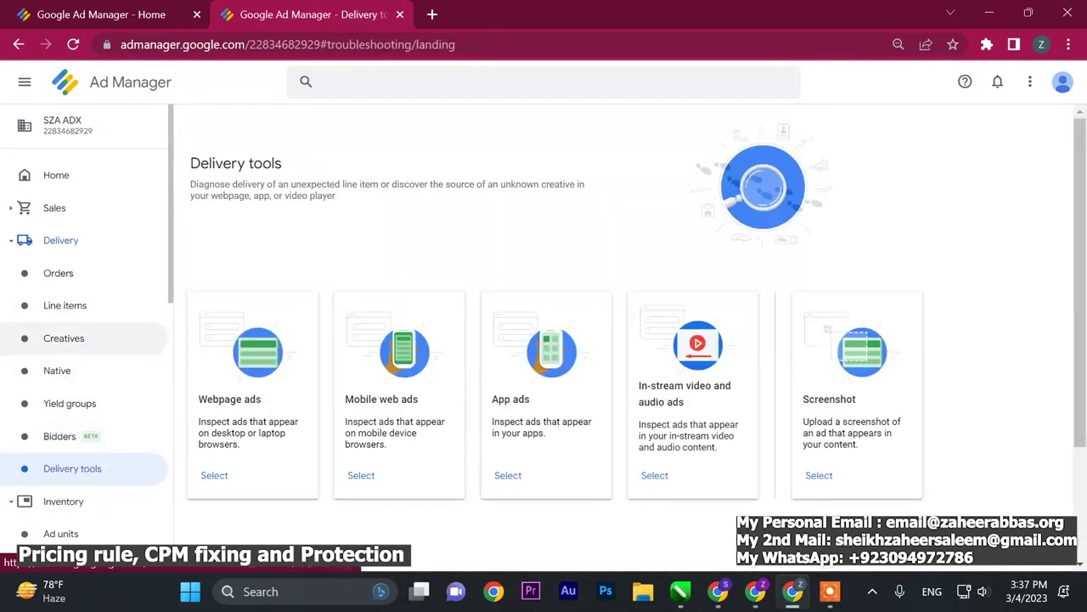
{"action": "scroll", "coordinate": [85, 340], "scroll_direction": "down", "scroll_amount": 1}
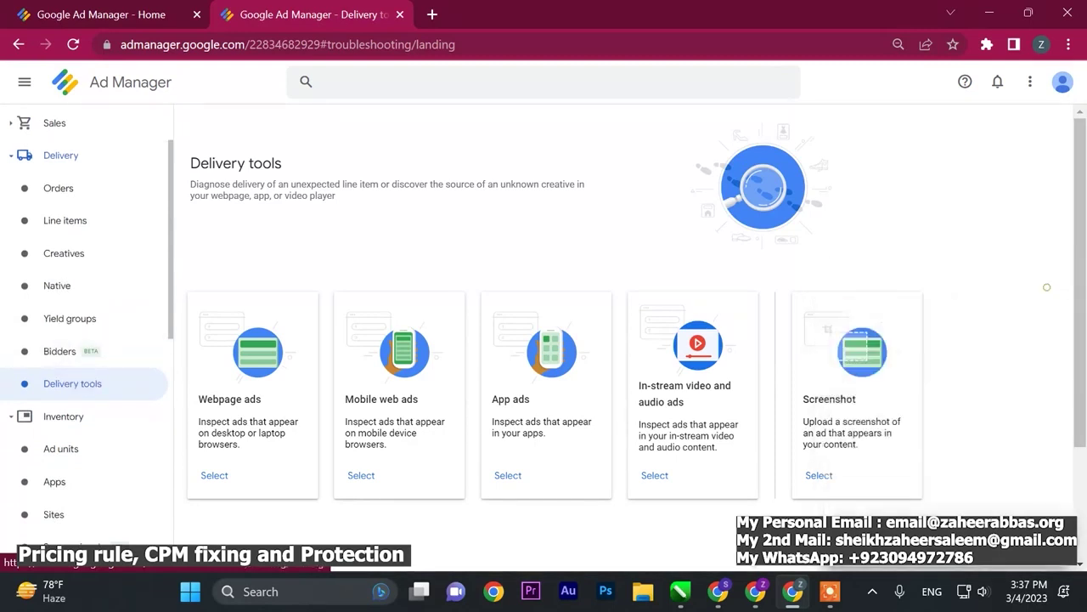
{"action": "scroll", "coordinate": [85, 357], "scroll_direction": "down", "scroll_amount": 1}
{"action": "scroll", "coordinate": [85, 442], "scroll_direction": "down", "scroll_amount": 3}
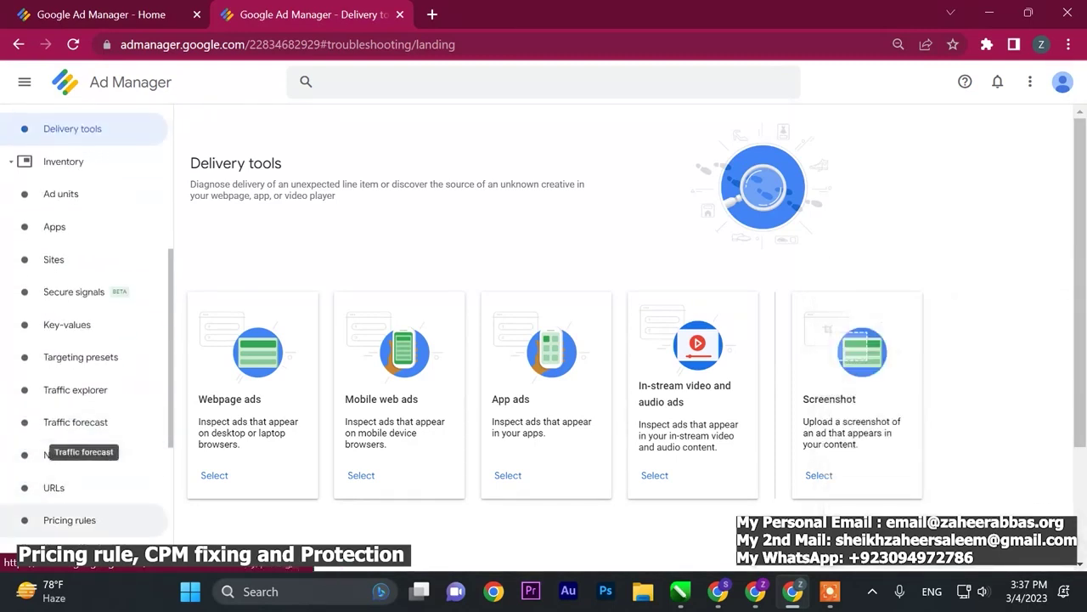
{"action": "scroll", "coordinate": [85, 366], "scroll_direction": "down", "scroll_amount": 2}
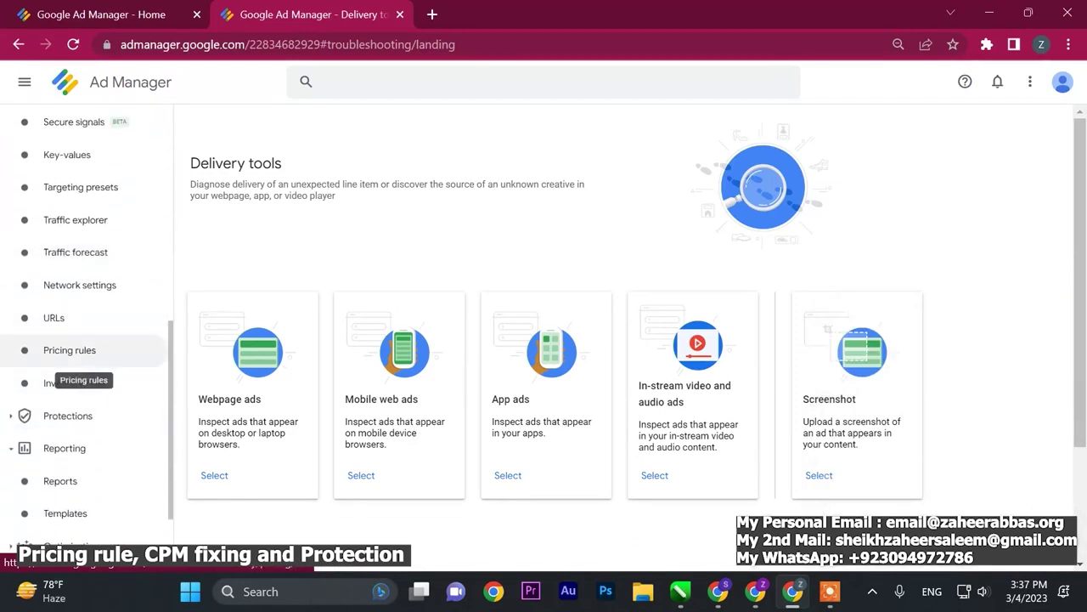
{"action": "left_click", "coordinate": [69, 350]}
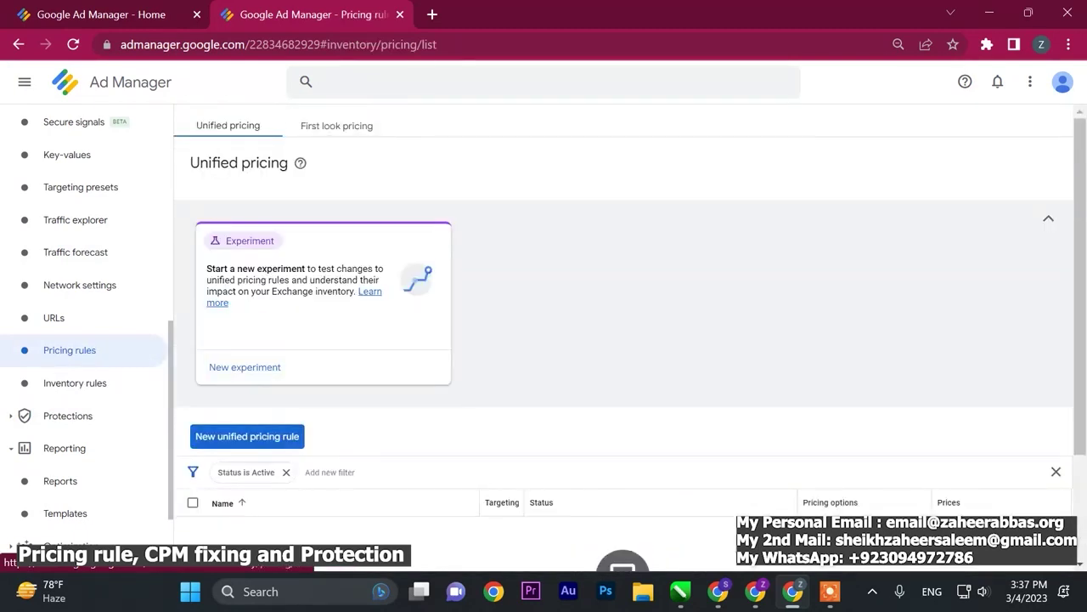
{"action": "scroll", "coordinate": [625, 340], "scroll_direction": "down", "scroll_amount": 1}
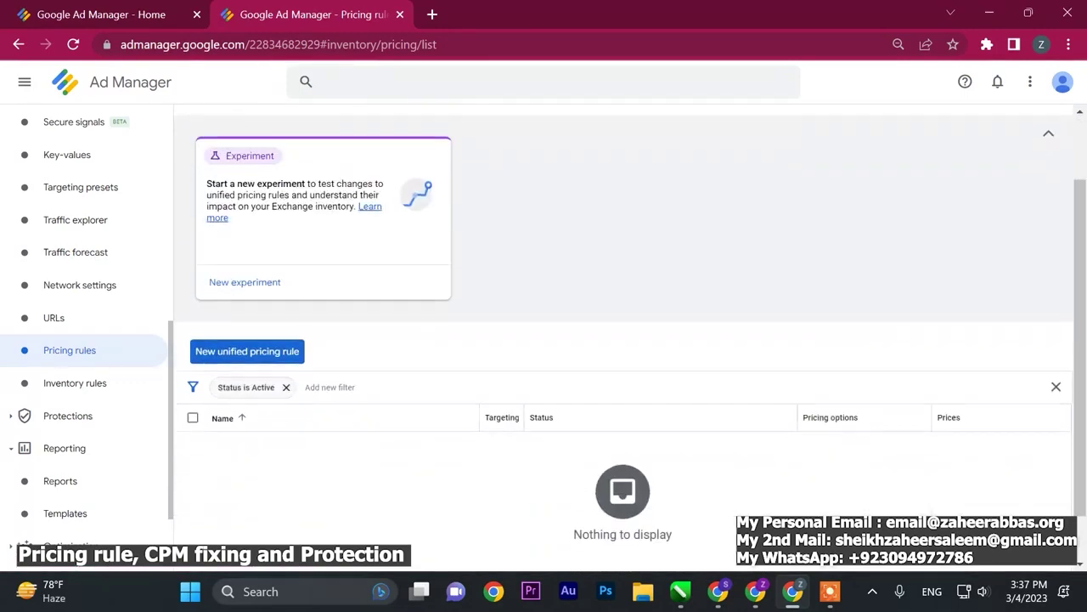
{"action": "left_click", "coordinate": [286, 387]}
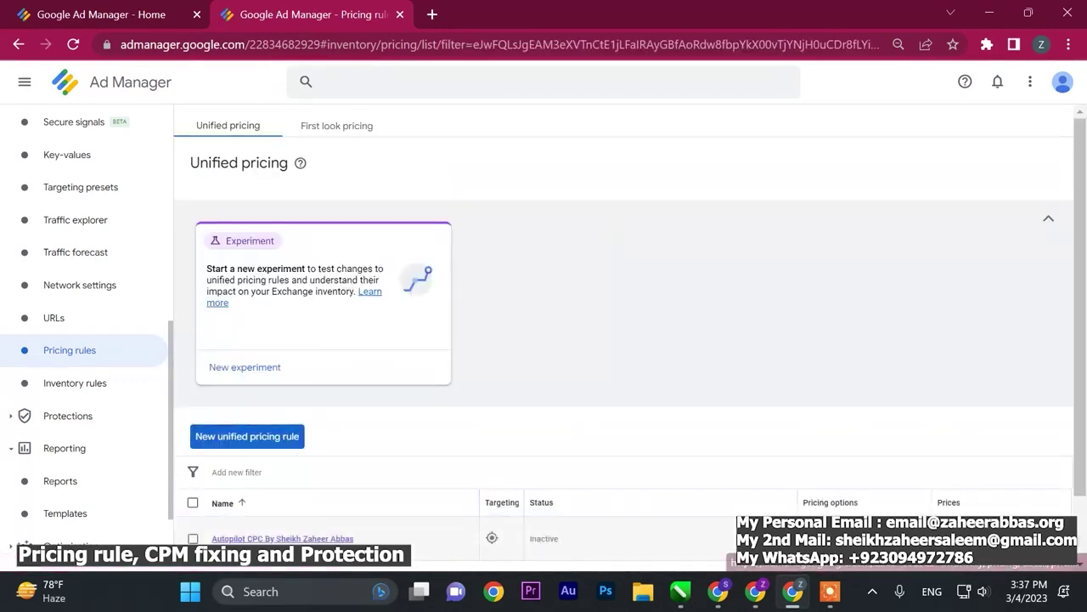
Open the inactive Autopilot CPC pricing rule and select its Branded target CPM value.
{"action": "left_click", "coordinate": [282, 538]}
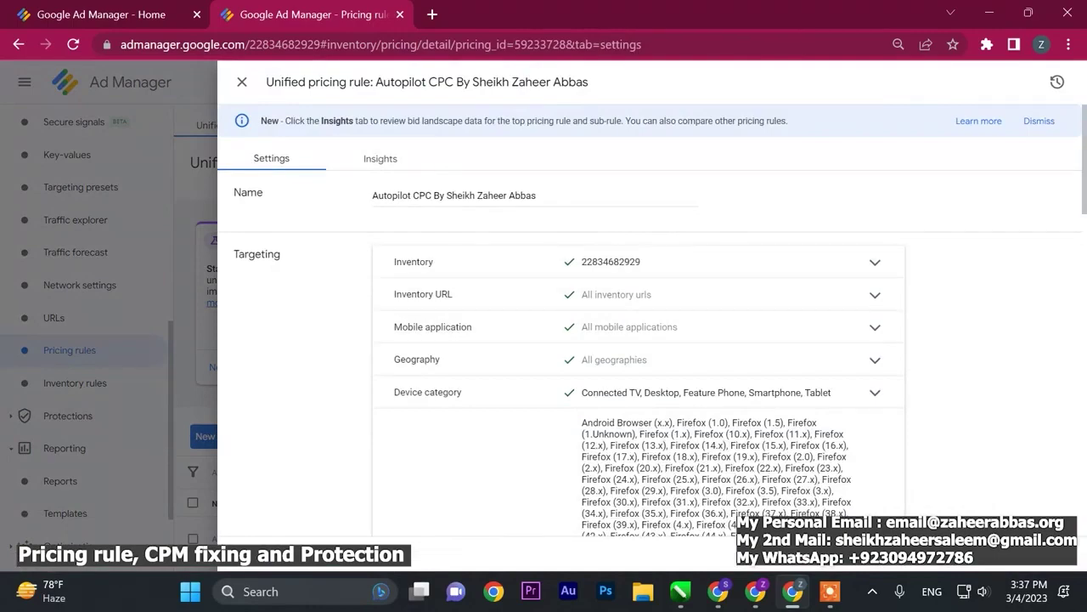
{"action": "scroll", "coordinate": [637, 323], "scroll_direction": "down", "scroll_amount": 15}
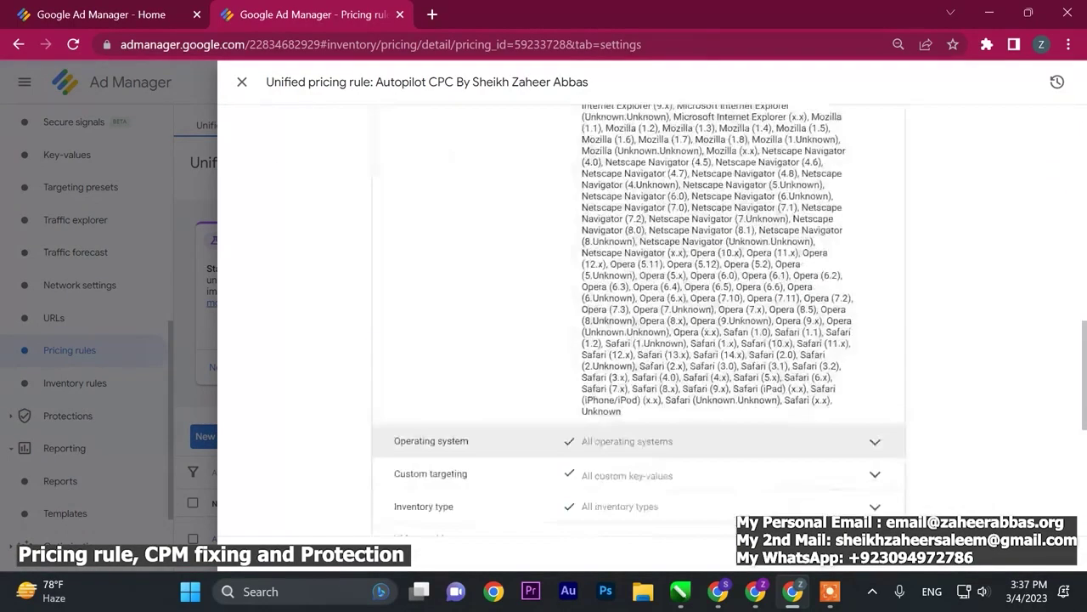
{"action": "left_click", "coordinate": [403, 434]}
{"action": "scroll", "coordinate": [637, 323], "scroll_direction": "down", "scroll_amount": 1}
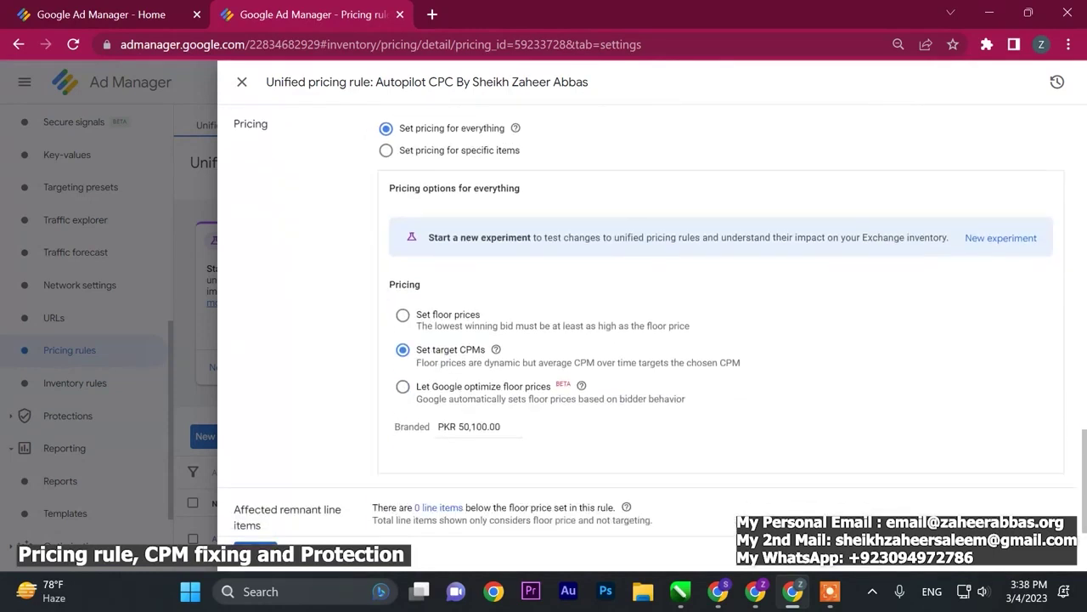
{"action": "left_click", "coordinate": [479, 427]}
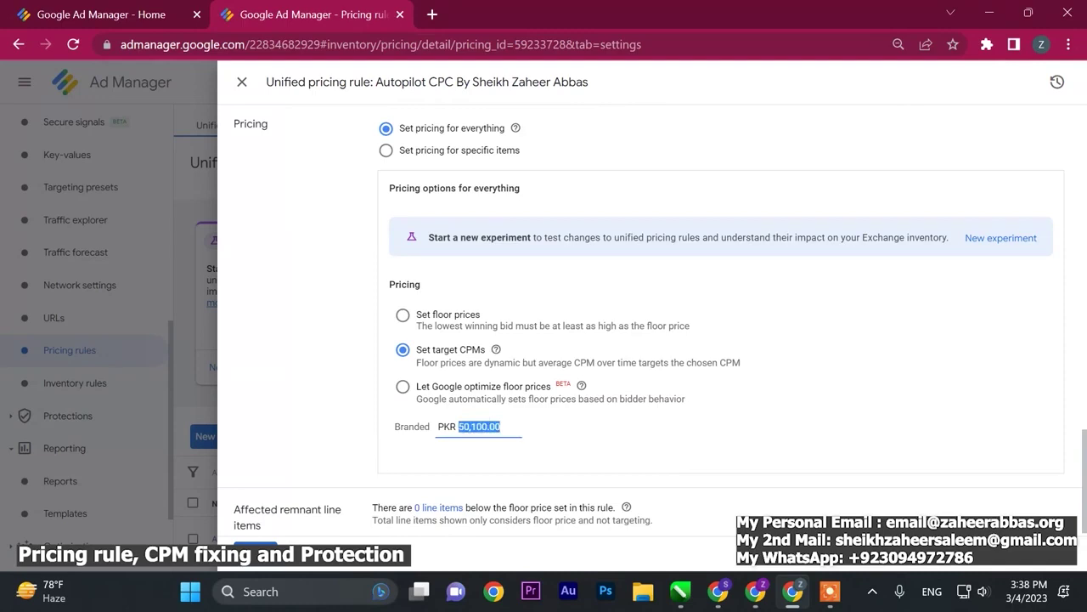
Look through the browser targeting of the Autopilot CPC rule and close it without saving the changes.
{"action": "key", "text": "Escape"}
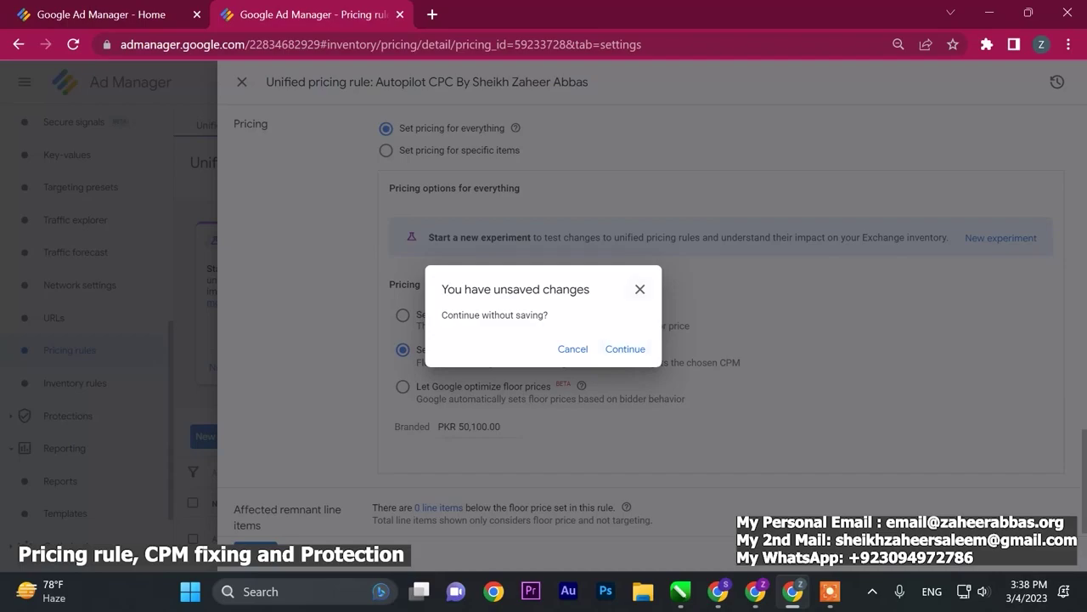
{"action": "key", "text": "Escape"}
{"action": "scroll", "coordinate": [646, 323], "scroll_direction": "down", "scroll_amount": 20}
{"action": "scroll", "coordinate": [646, 323], "scroll_direction": "up", "scroll_amount": 8}
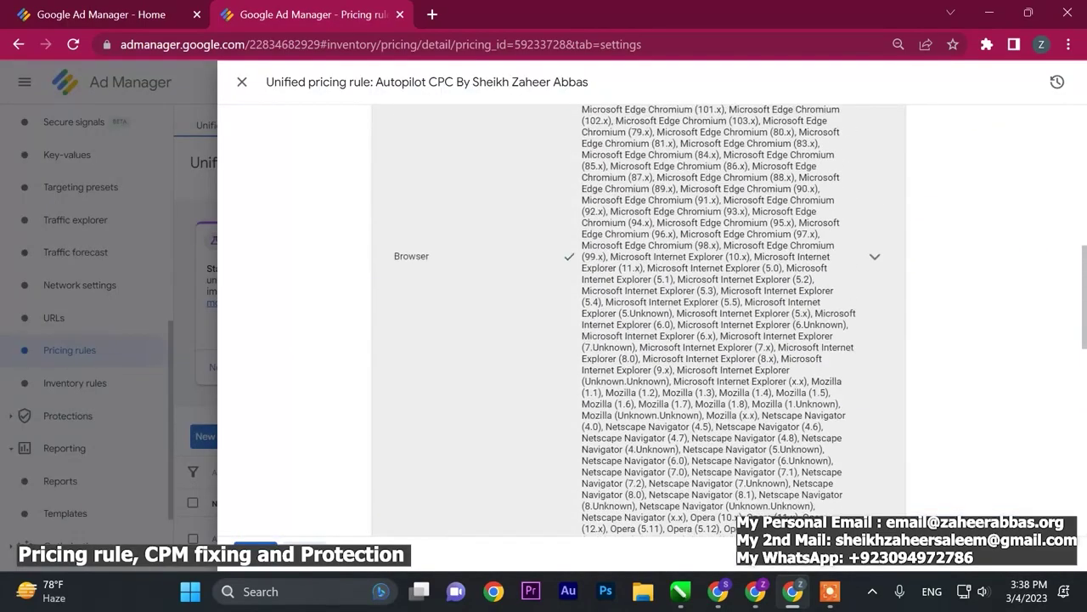
{"action": "left_click", "coordinate": [241, 82]}
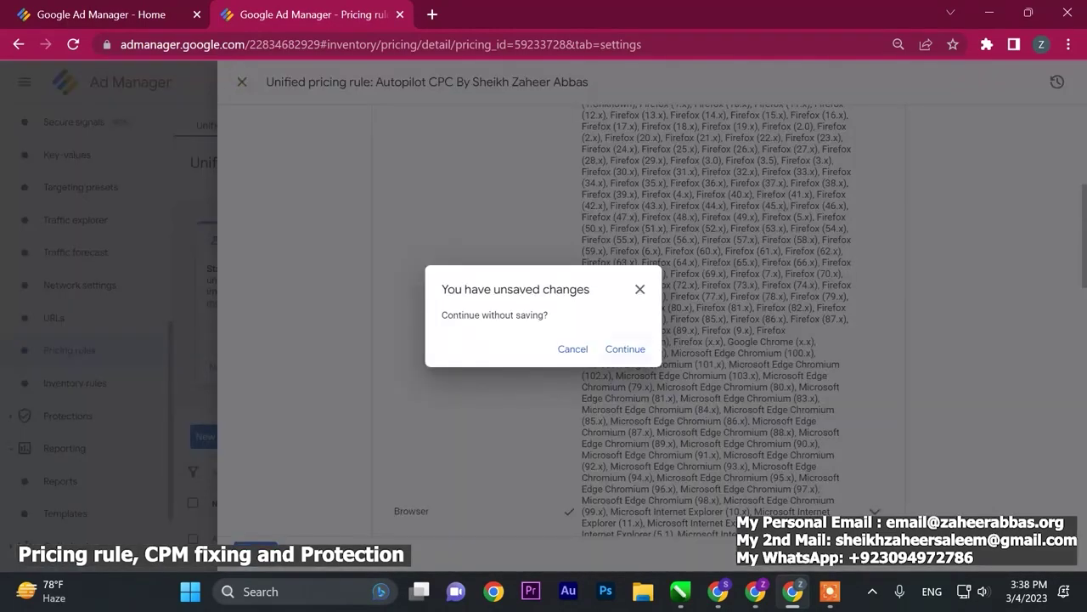
{"action": "key", "text": "Return"}
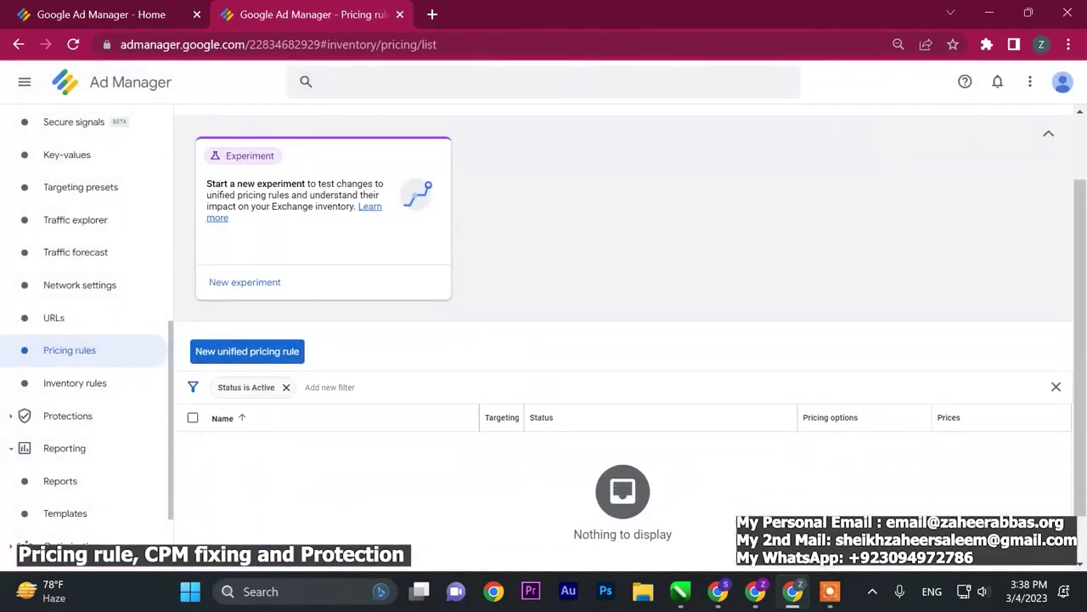
Look over the form for a new unified pricing rule down to its Branded target CPM, and close it without creating a rule.
{"action": "left_click", "coordinate": [248, 351]}
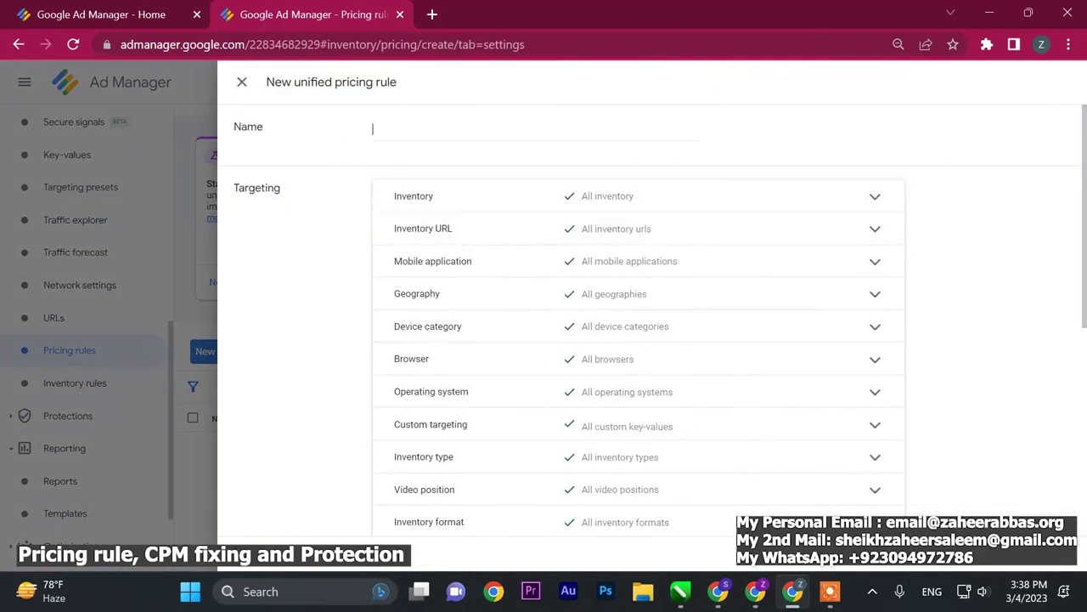
{"action": "scroll", "coordinate": [638, 288], "scroll_direction": "down", "scroll_amount": 4}
{"action": "scroll", "coordinate": [637, 340], "scroll_direction": "down", "scroll_amount": 1}
{"action": "left_click", "coordinate": [467, 415]}
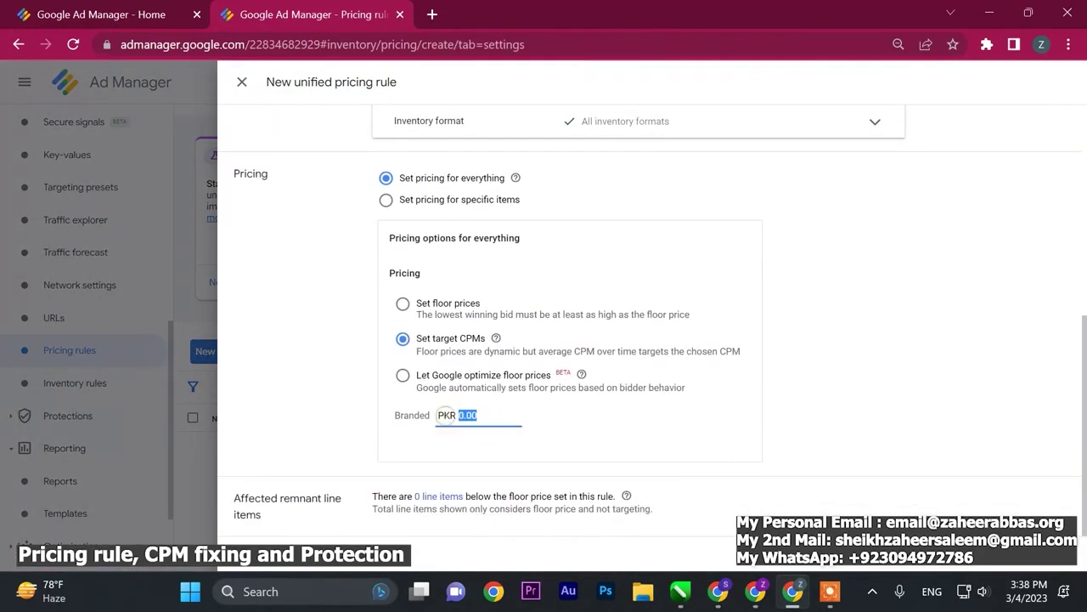
{"action": "left_click", "coordinate": [476, 415]}
{"action": "key", "text": "Escape"}
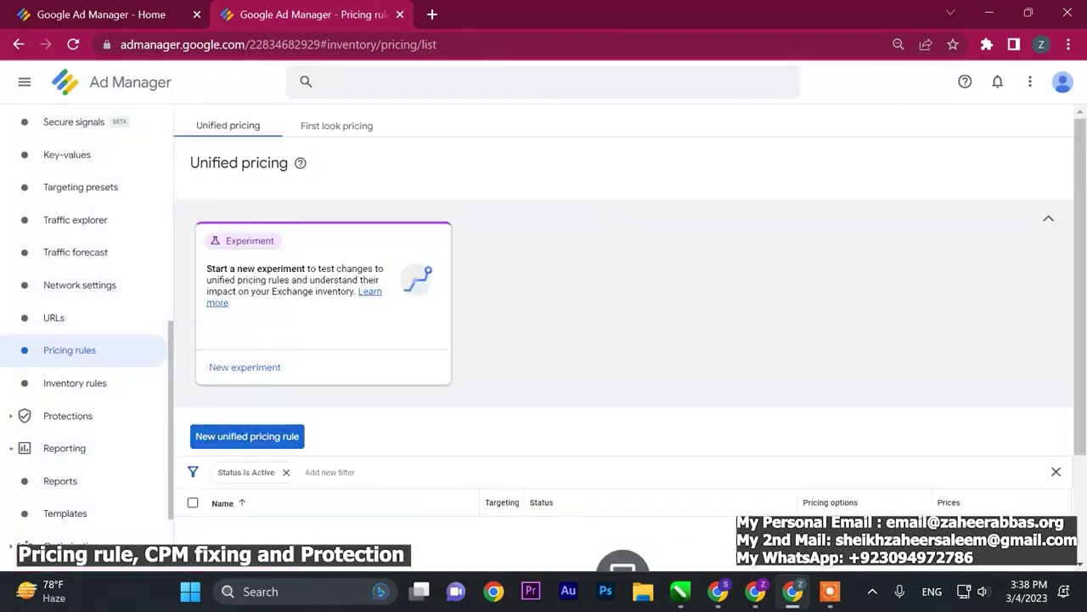
List the unified pricing rules without the active-status filter and activate the Autopilot CPC rule.
{"action": "left_click", "coordinate": [285, 472]}
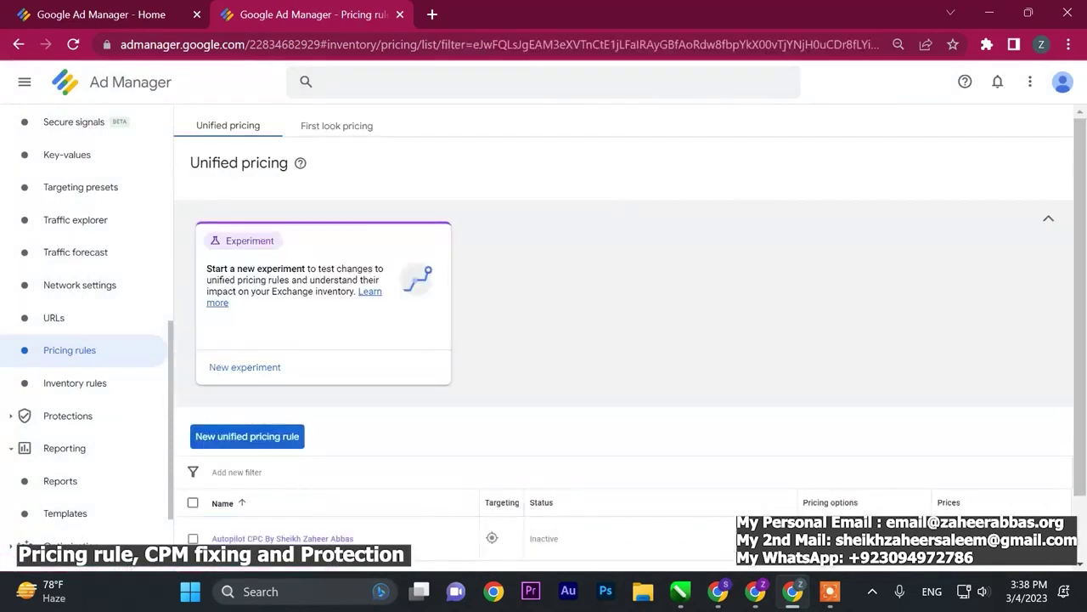
{"action": "left_click", "coordinate": [193, 538]}
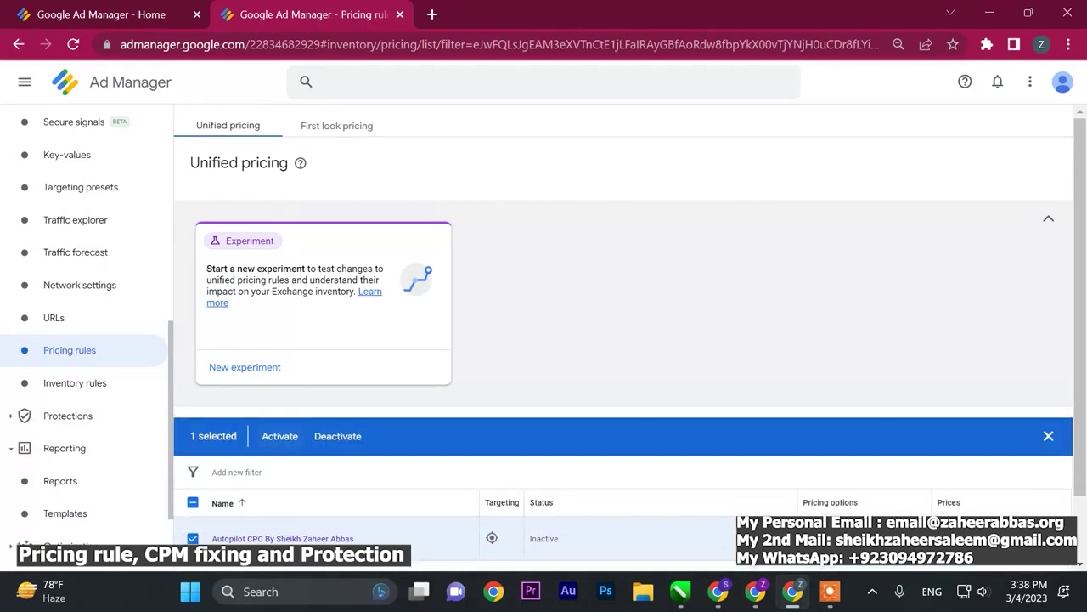
{"action": "left_click", "coordinate": [280, 436]}
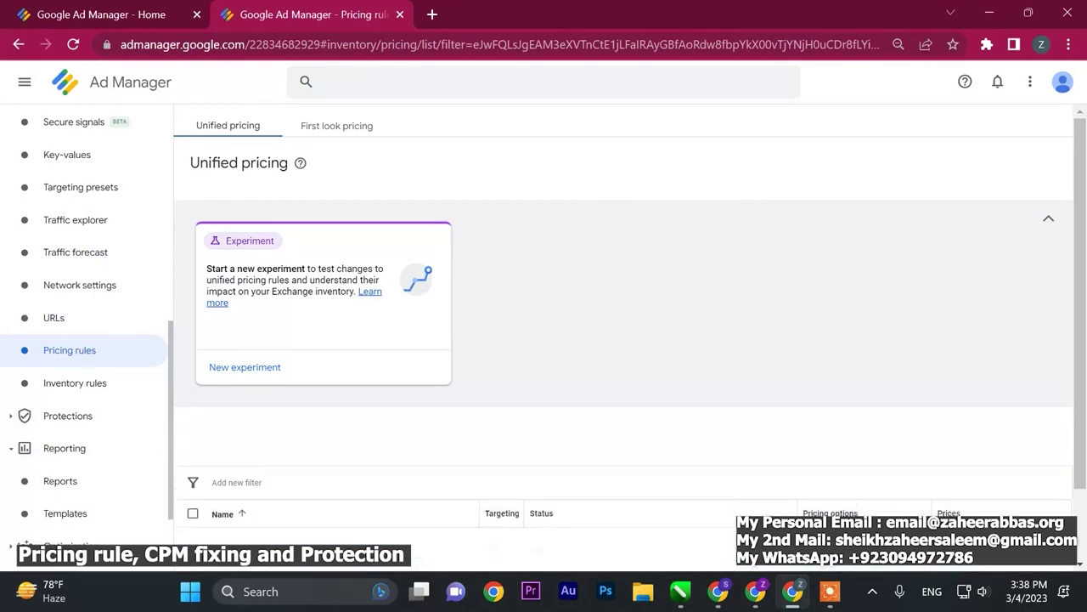
{"action": "scroll", "coordinate": [625, 340], "scroll_direction": "down", "scroll_amount": 1}
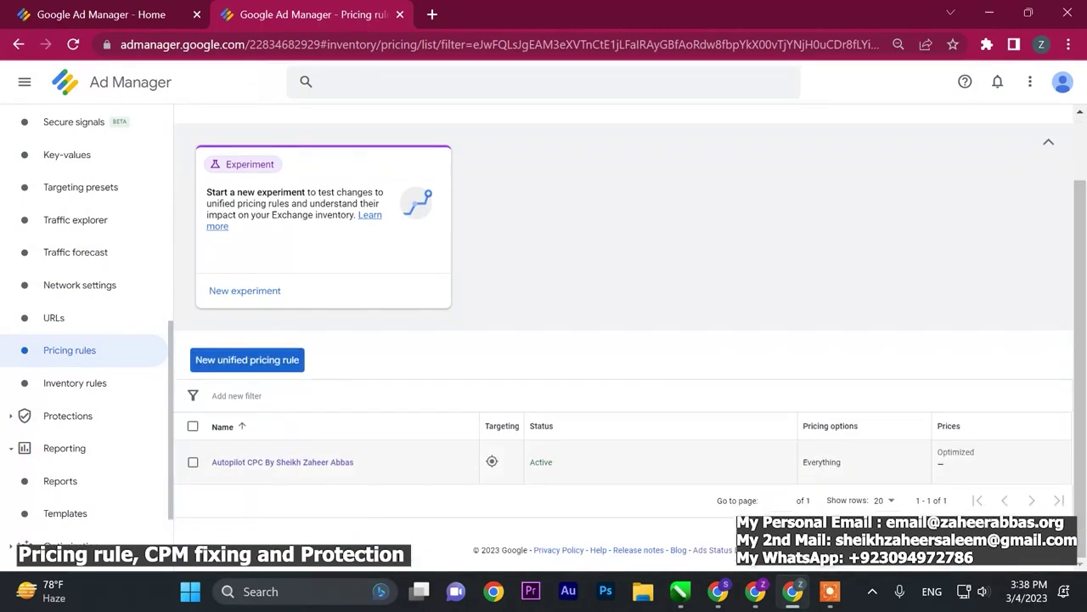
Switch the Autopilot CPC rule's pricing for everything to target CPMs and save the rule.
{"action": "left_click", "coordinate": [281, 462]}
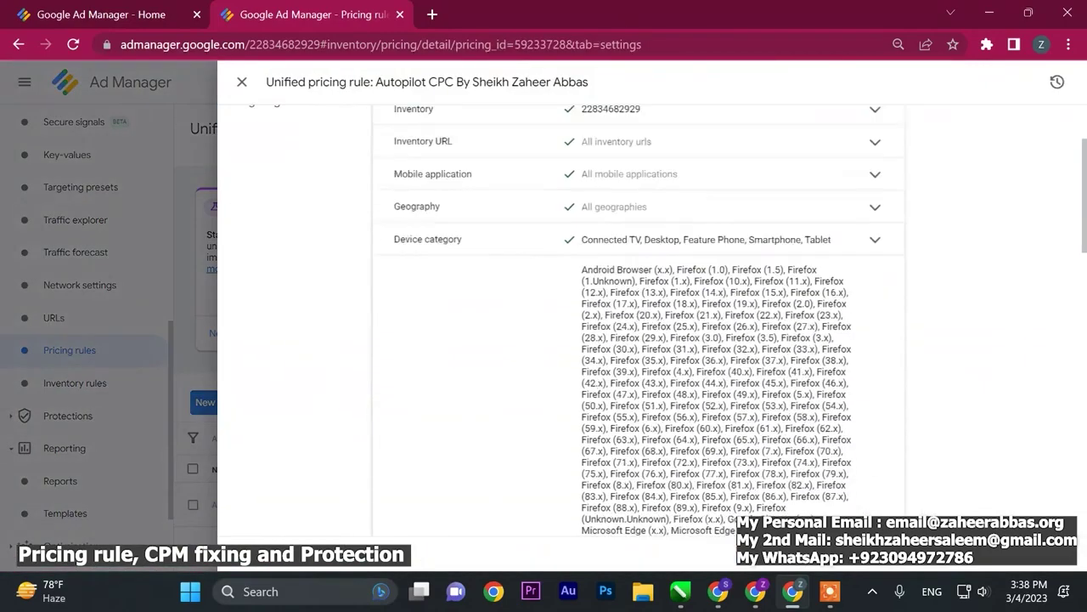
{"action": "scroll", "coordinate": [225, 341], "scroll_direction": "down", "scroll_amount": 3}
{"action": "scroll", "coordinate": [225, 340], "scroll_direction": "down", "scroll_amount": 5}
{"action": "left_click", "coordinate": [403, 434]}
{"action": "scroll", "coordinate": [403, 434], "scroll_direction": "down", "scroll_amount": 1}
{"action": "left_click", "coordinate": [254, 548]}
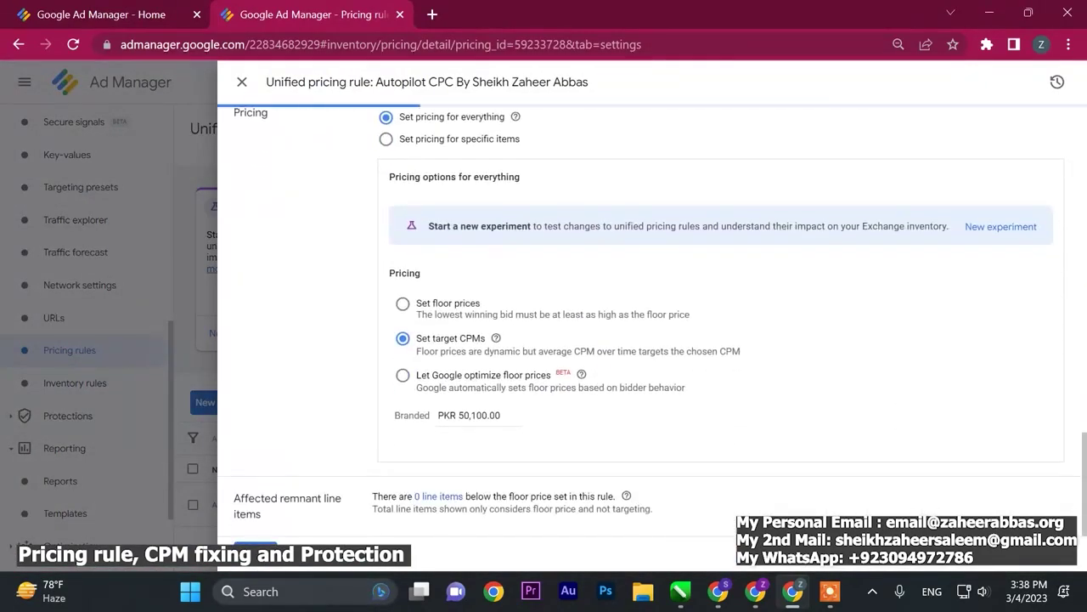
Reopen the Autopilot CPC rule, review its targeting and pricing settings, and close it.
{"action": "left_click", "coordinate": [282, 538]}
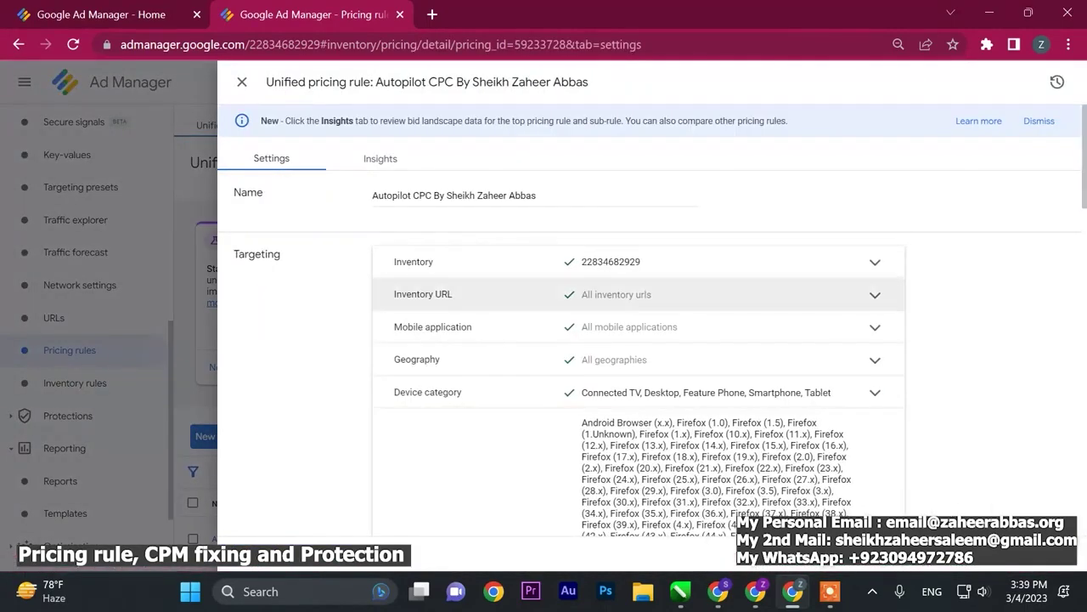
{"action": "scroll", "coordinate": [468, 340], "scroll_direction": "down", "scroll_amount": 1}
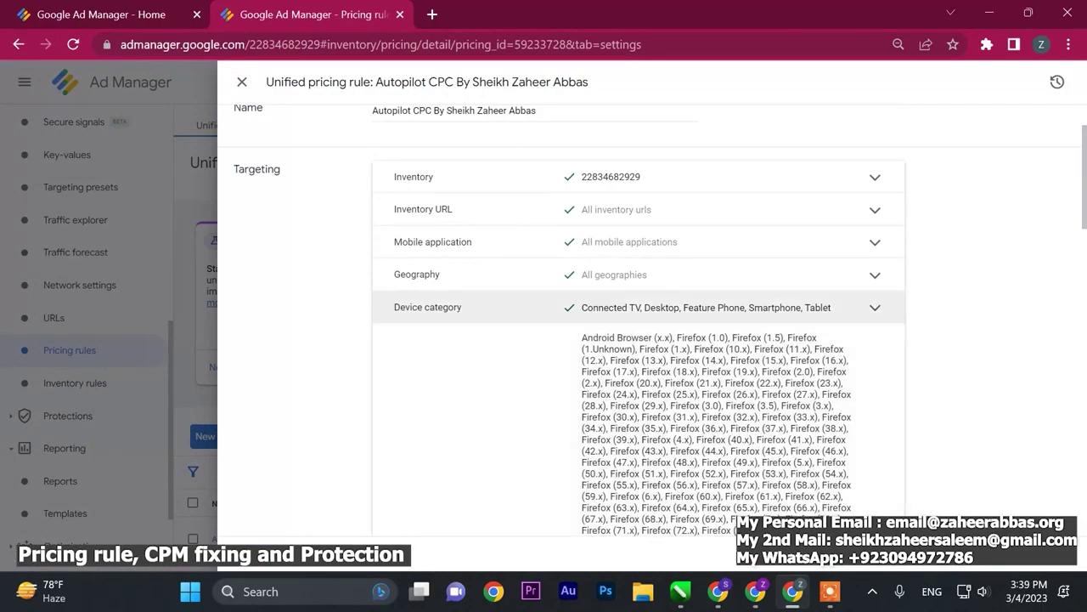
{"action": "scroll", "coordinate": [467, 314], "scroll_direction": "up", "scroll_amount": 1}
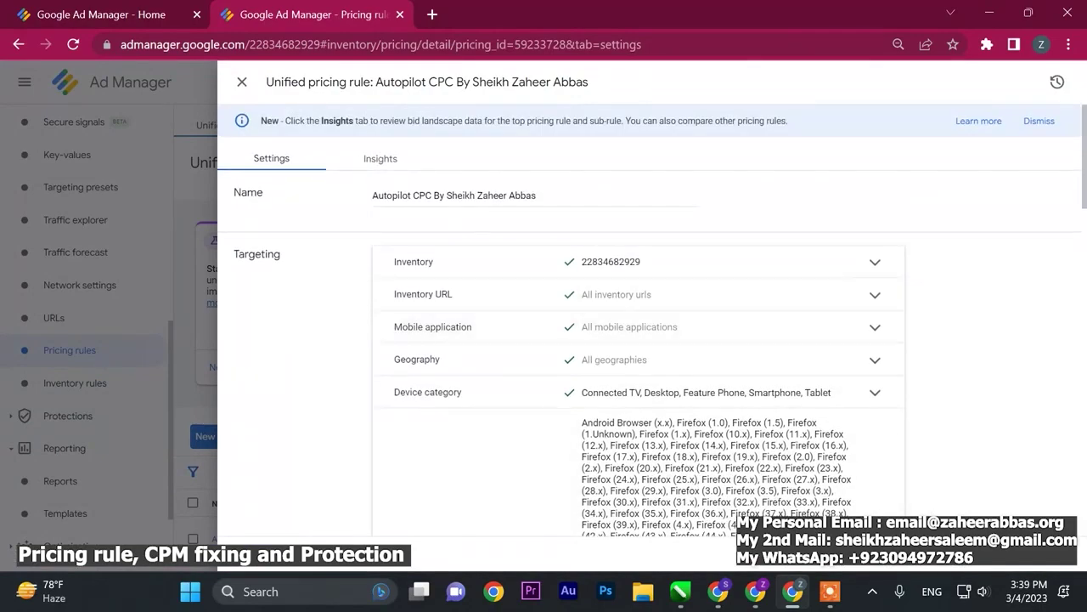
{"action": "scroll", "coordinate": [637, 340], "scroll_direction": "down", "scroll_amount": 12}
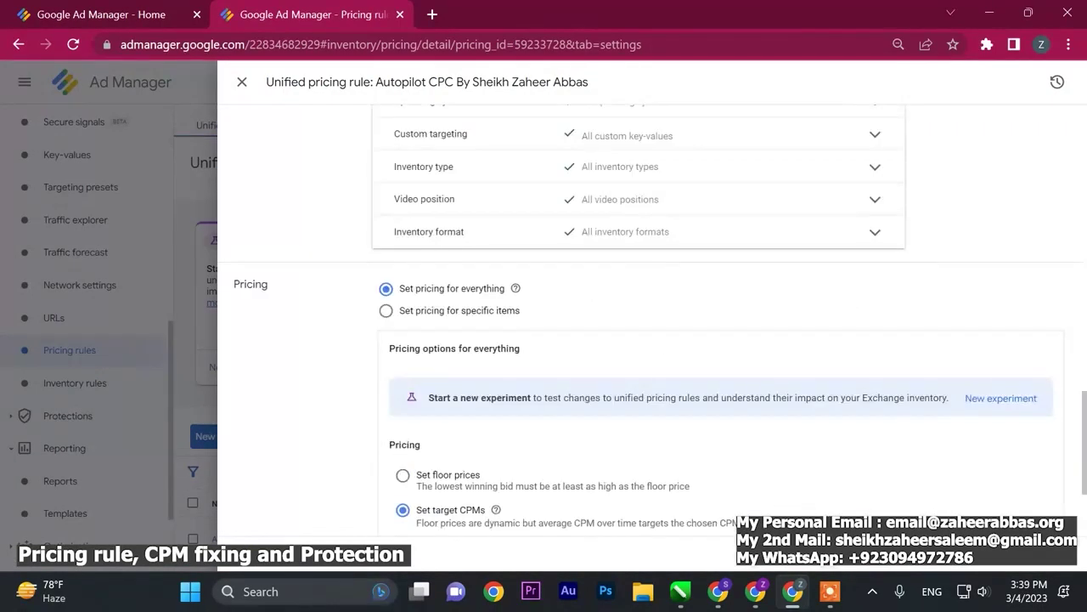
{"action": "left_click", "coordinate": [241, 82]}
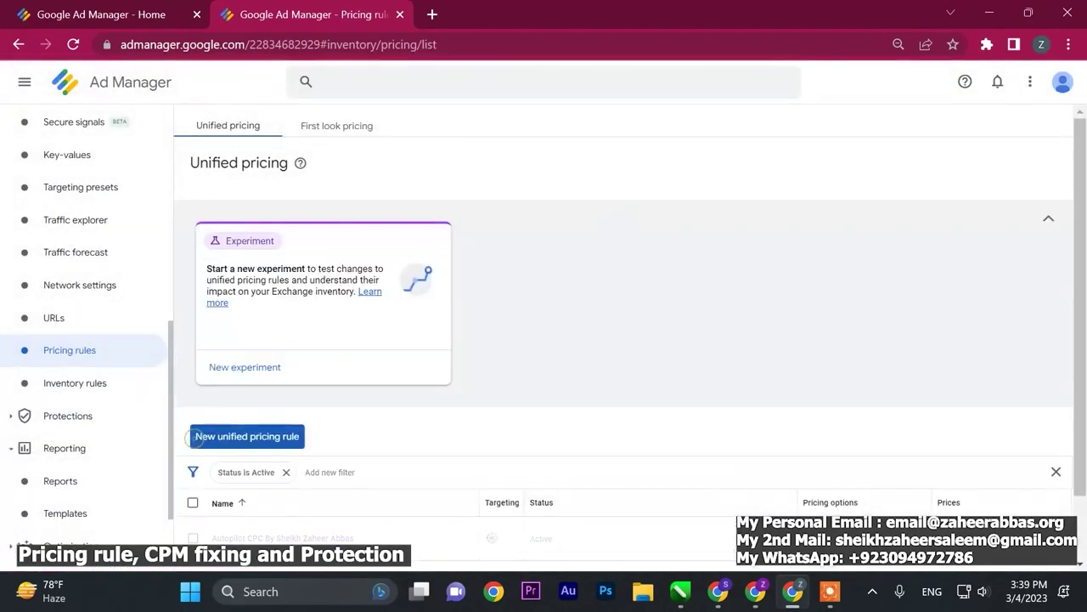
Start a new unified pricing rule and look at the ad units and placements choices under its inventory targeting.
{"action": "left_click", "coordinate": [247, 436]}
{"action": "left_click", "coordinate": [413, 195]}
{"action": "left_click", "coordinate": [510, 261]}
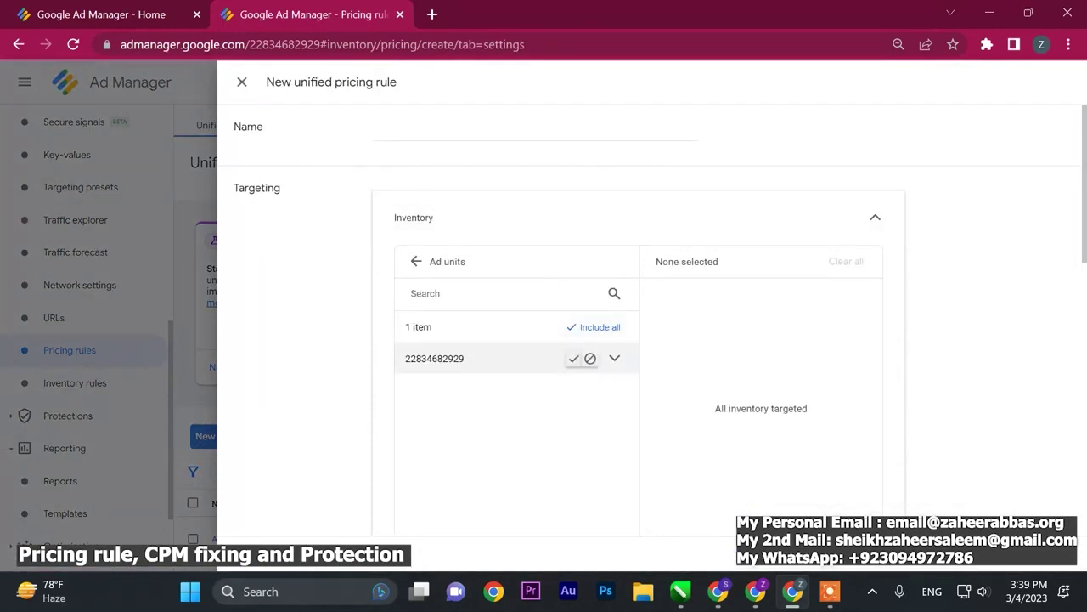
{"action": "left_click", "coordinate": [416, 261]}
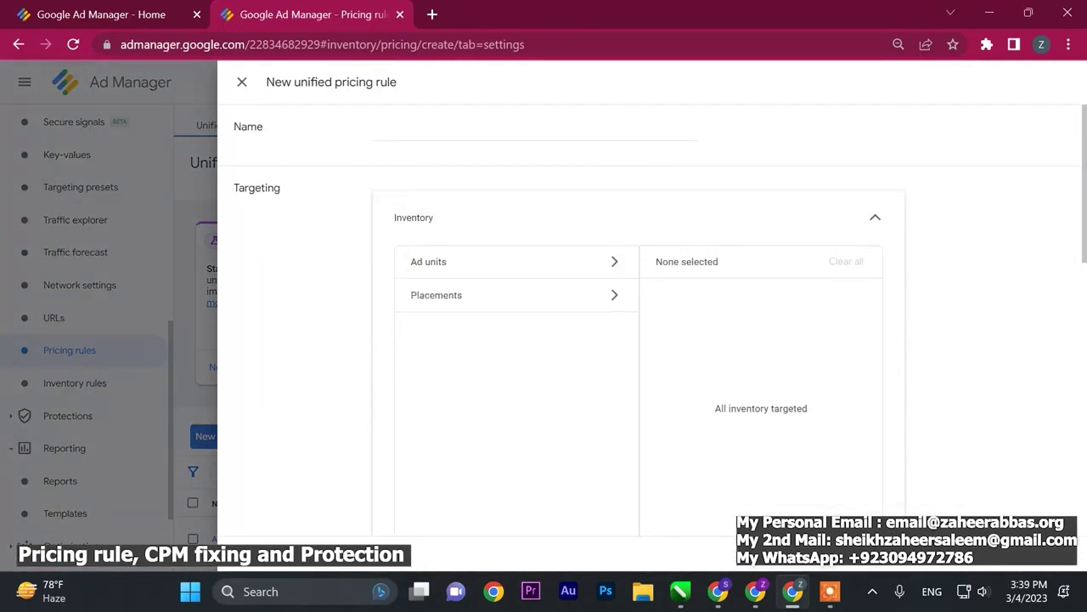
{"action": "left_click", "coordinate": [875, 217]}
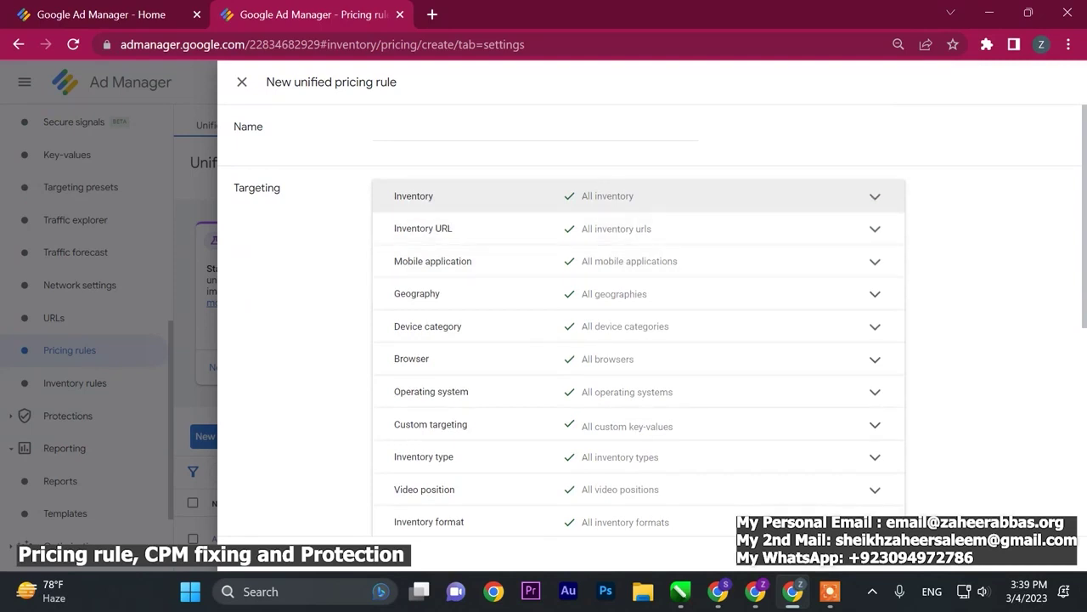
Expand the network's ad units in the inventory targeting, try including the top-level unit, and remove it again.
{"action": "left_click", "coordinate": [467, 196]}
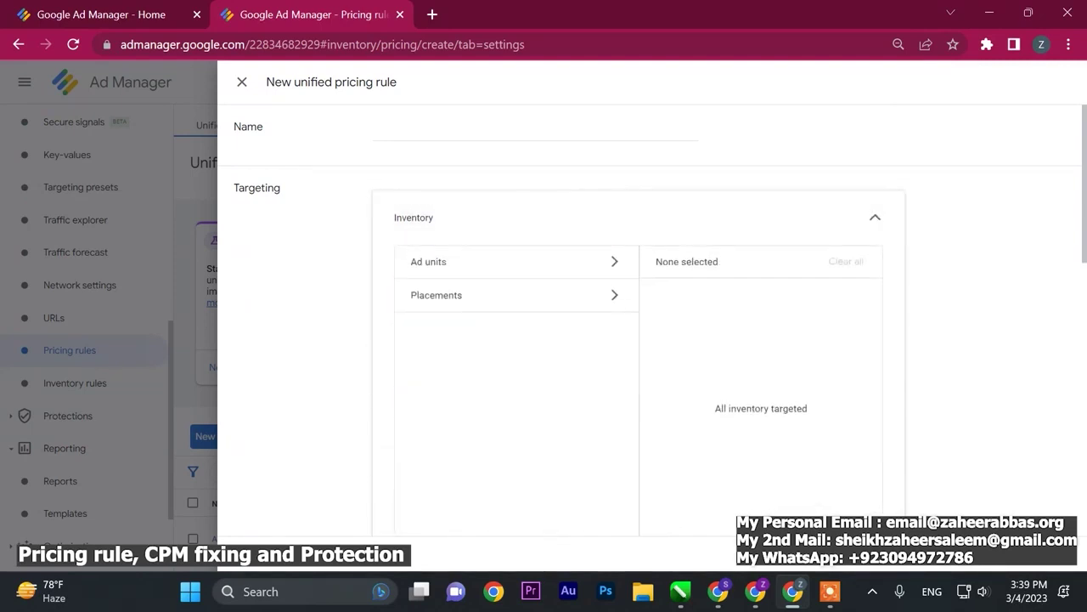
{"action": "left_click", "coordinate": [613, 260]}
{"action": "left_click", "coordinate": [610, 358]}
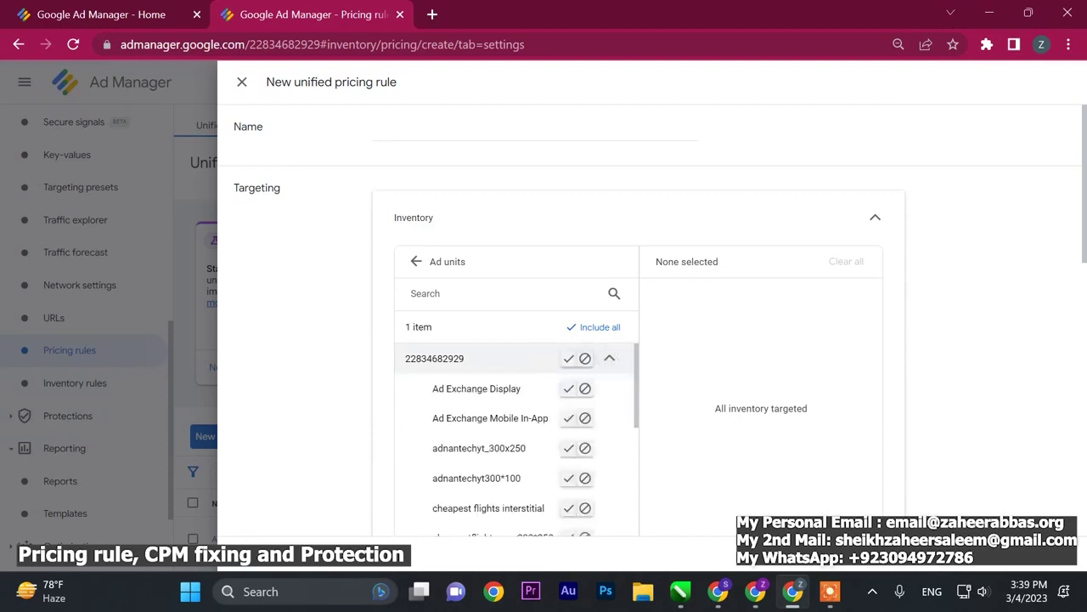
{"action": "left_click", "coordinate": [568, 358]}
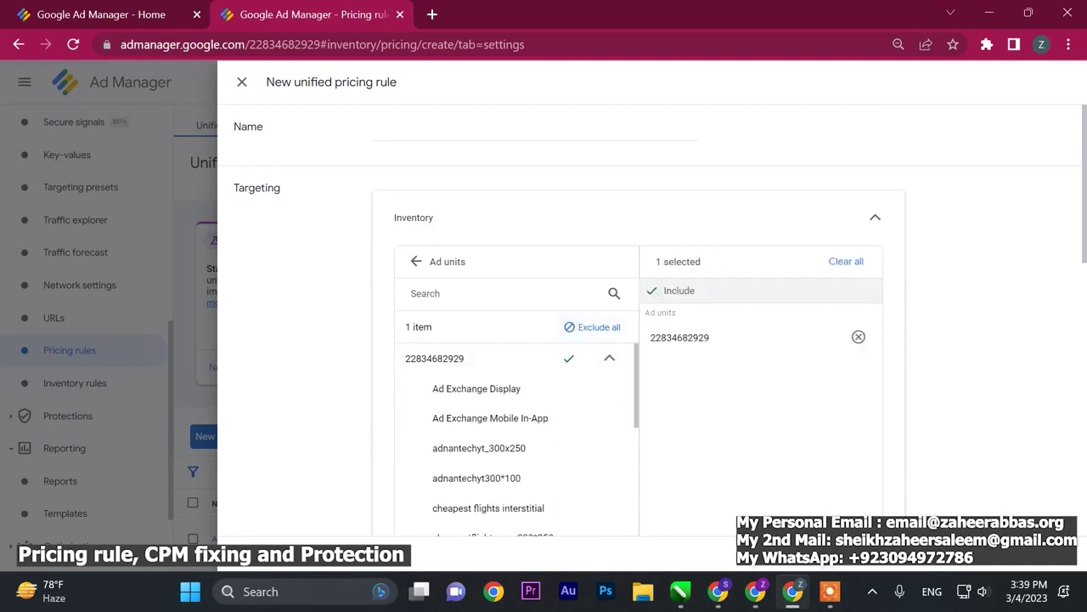
{"action": "left_click", "coordinate": [858, 337]}
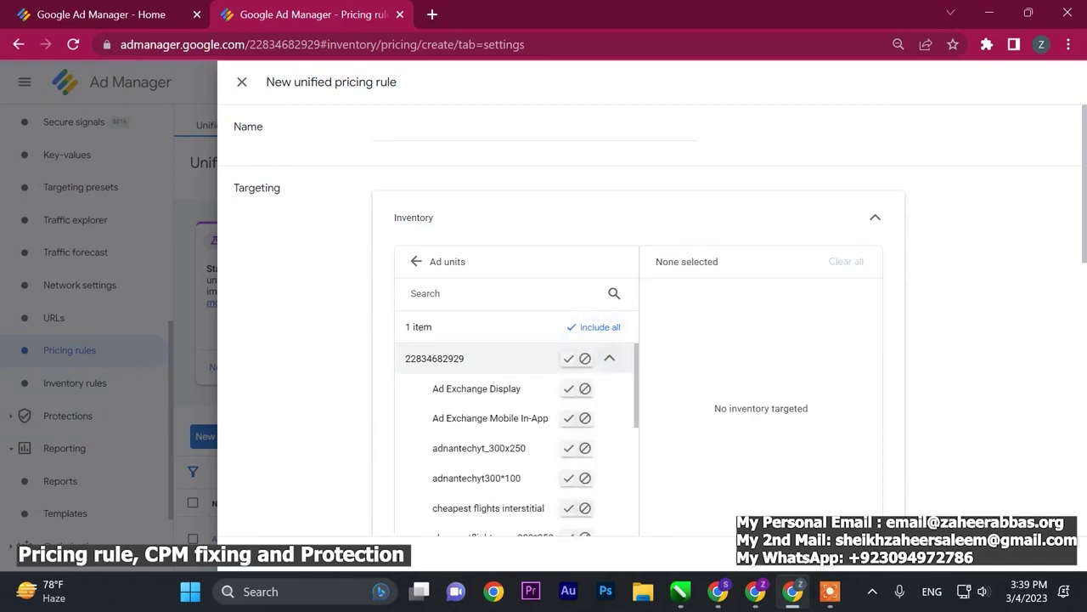
{"action": "left_click", "coordinate": [609, 357]}
Try including and excluding all ad units in the inventory targeting, clear the selection, and close the new rule unsaved.
{"action": "left_click", "coordinate": [595, 327]}
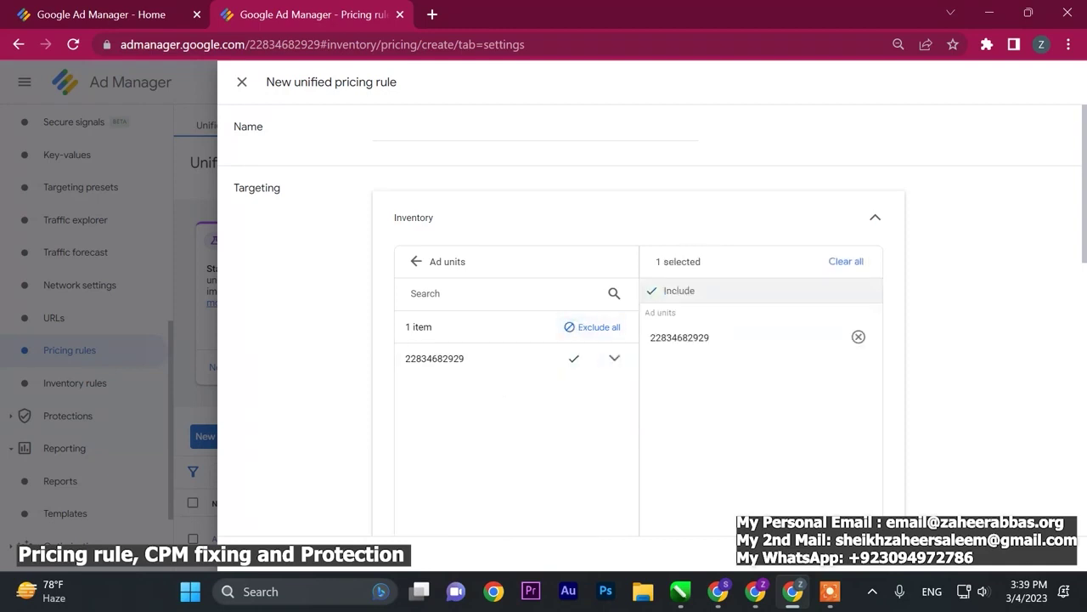
{"action": "left_click", "coordinate": [595, 326]}
{"action": "left_click", "coordinate": [857, 335]}
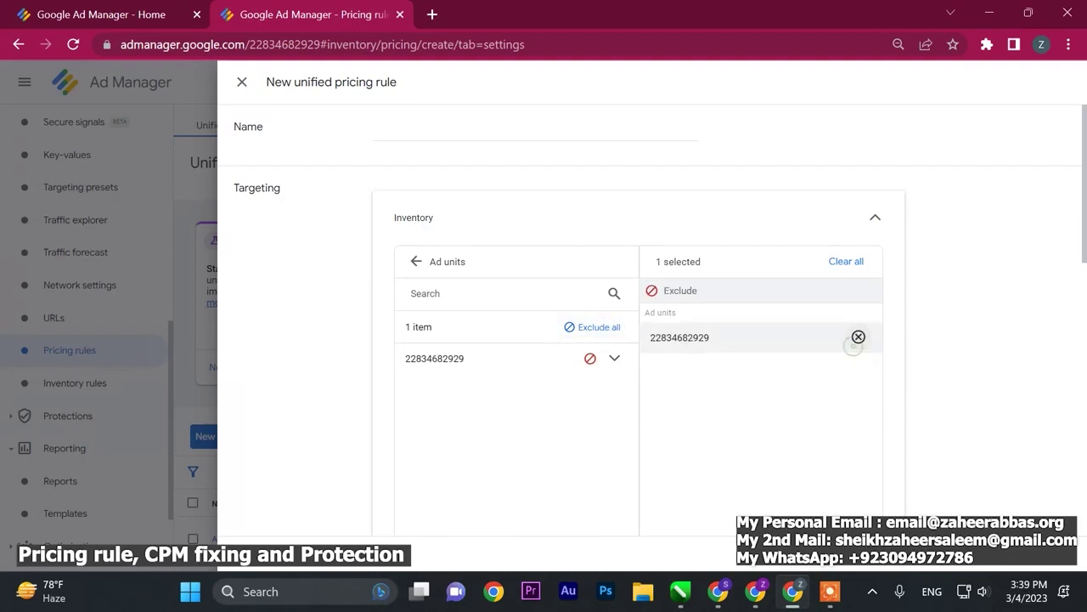
{"action": "left_click", "coordinate": [858, 337]}
{"action": "left_click", "coordinate": [242, 81]}
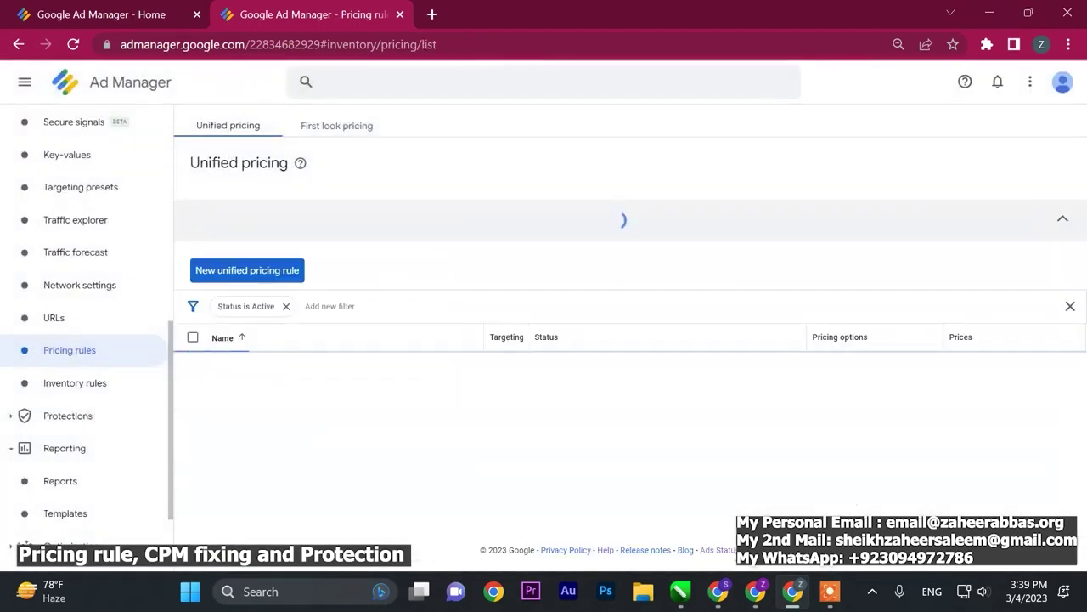
Start another unified pricing rule, exclude the top-level ad unit, review the pricing options, and discard the rule without saving.
{"action": "left_click", "coordinate": [247, 437]}
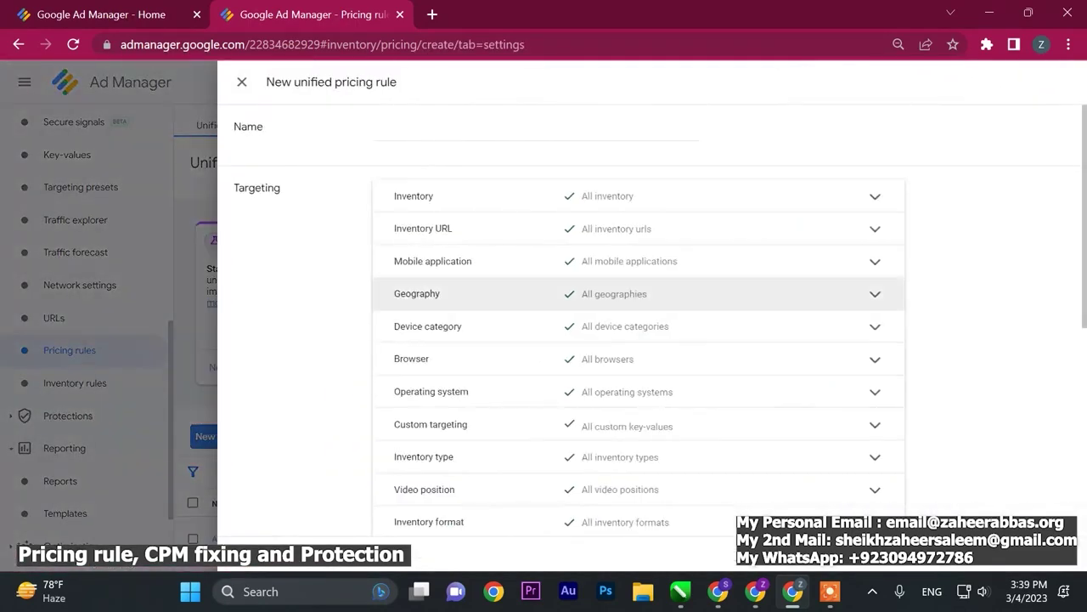
{"action": "left_click", "coordinate": [510, 196]}
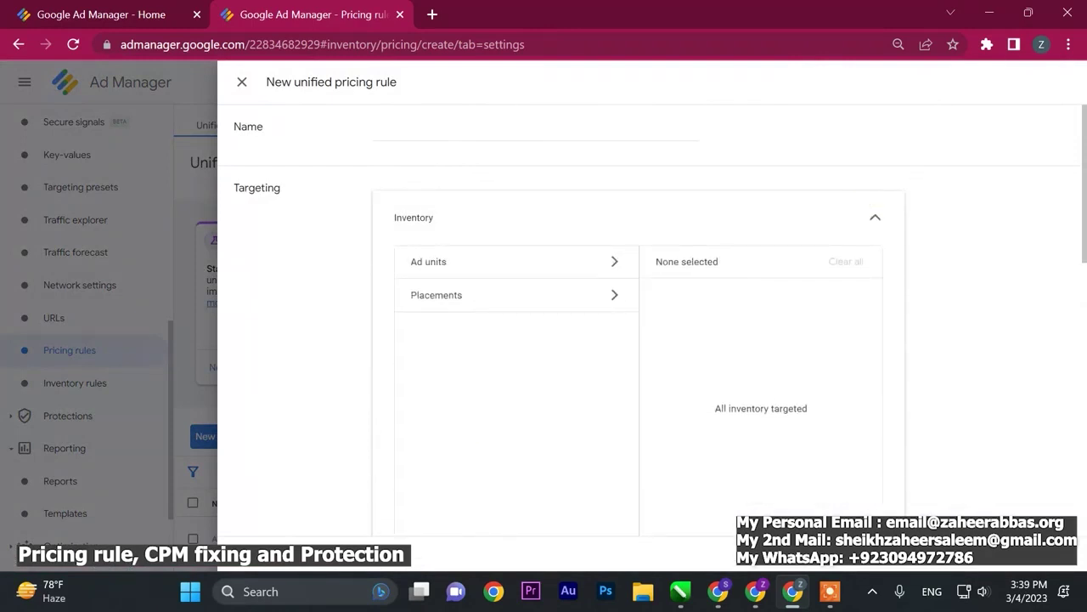
{"action": "left_click", "coordinate": [614, 261]}
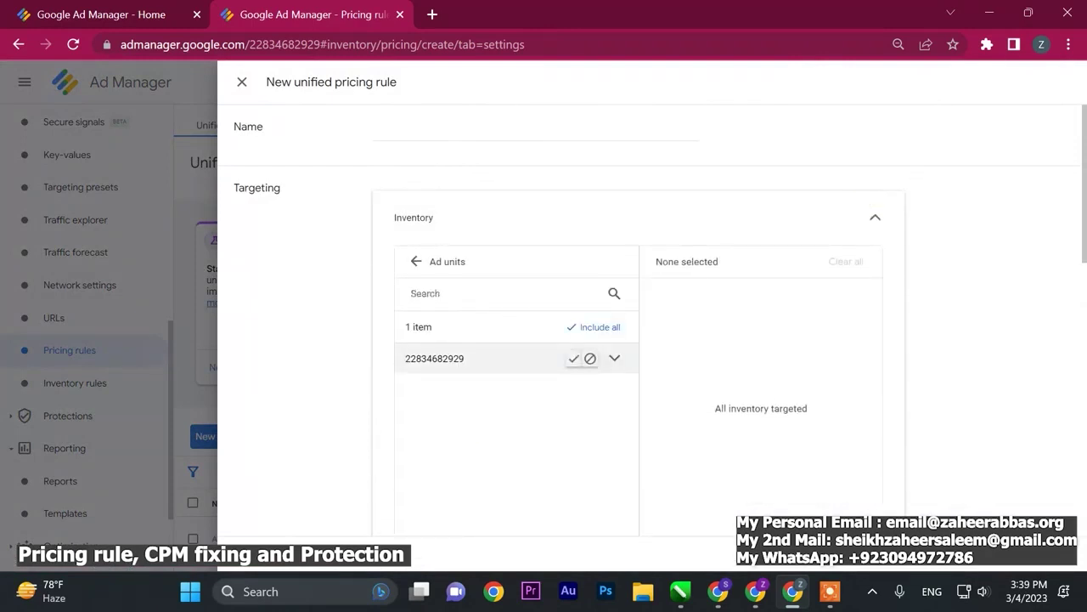
{"action": "left_click", "coordinate": [591, 358]}
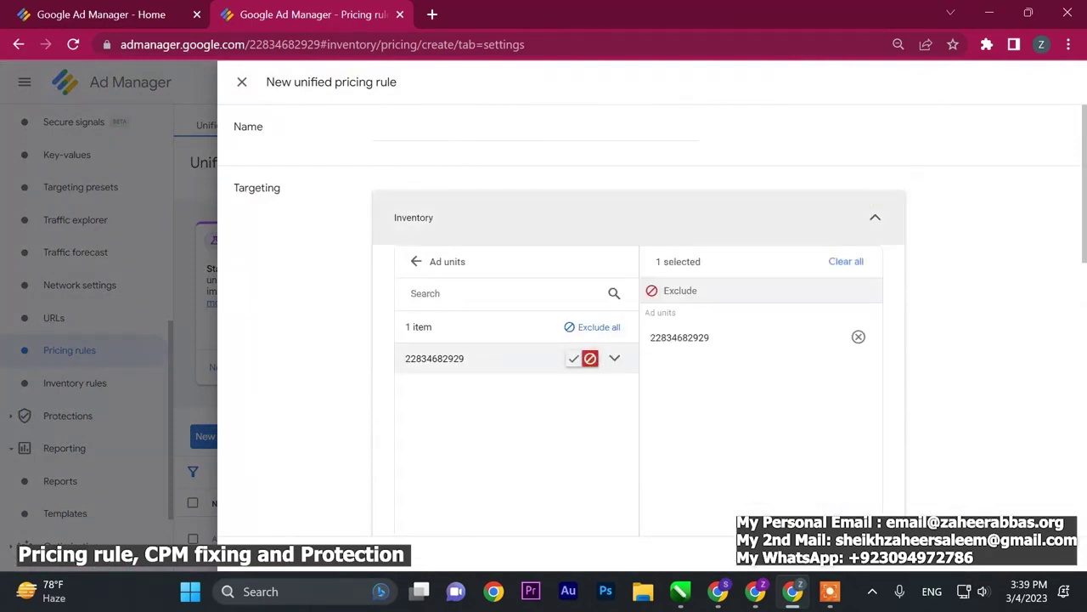
{"action": "left_click", "coordinate": [415, 261]}
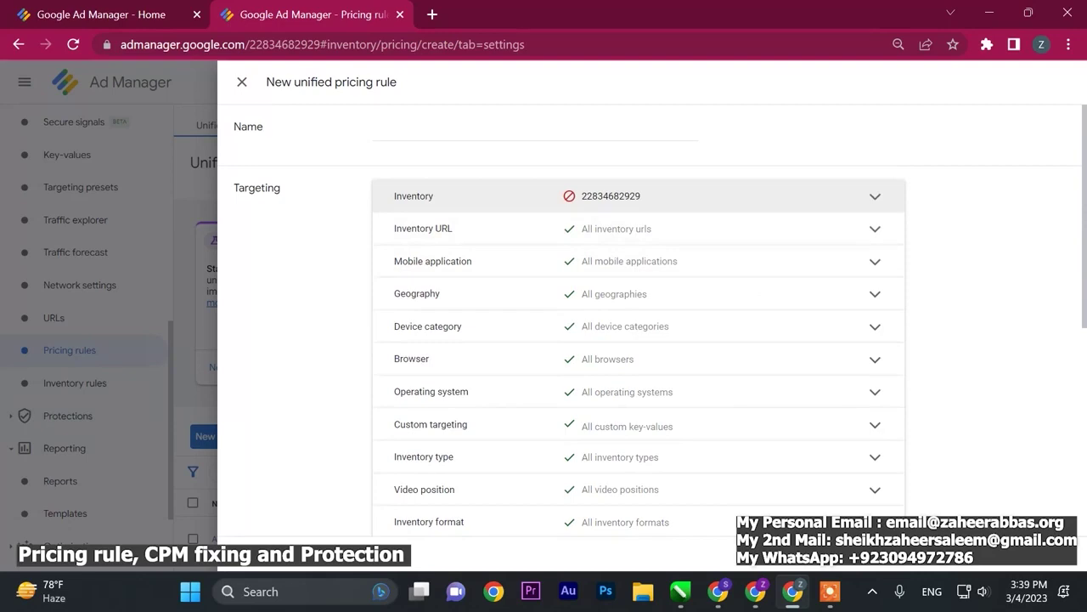
{"action": "scroll", "coordinate": [637, 340], "scroll_direction": "down", "scroll_amount": 5}
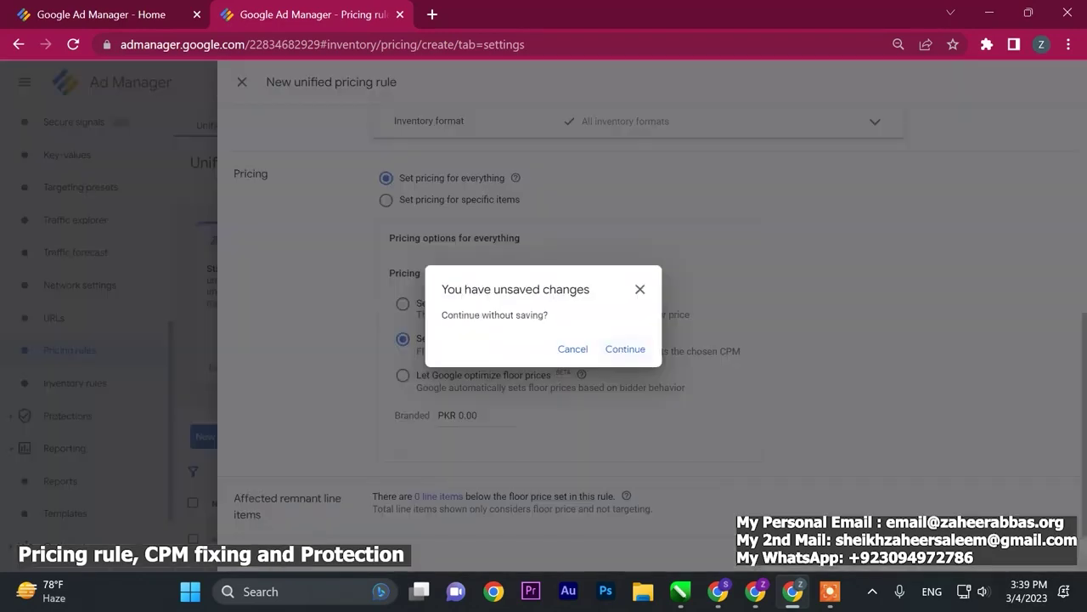
{"action": "key", "text": "Return"}
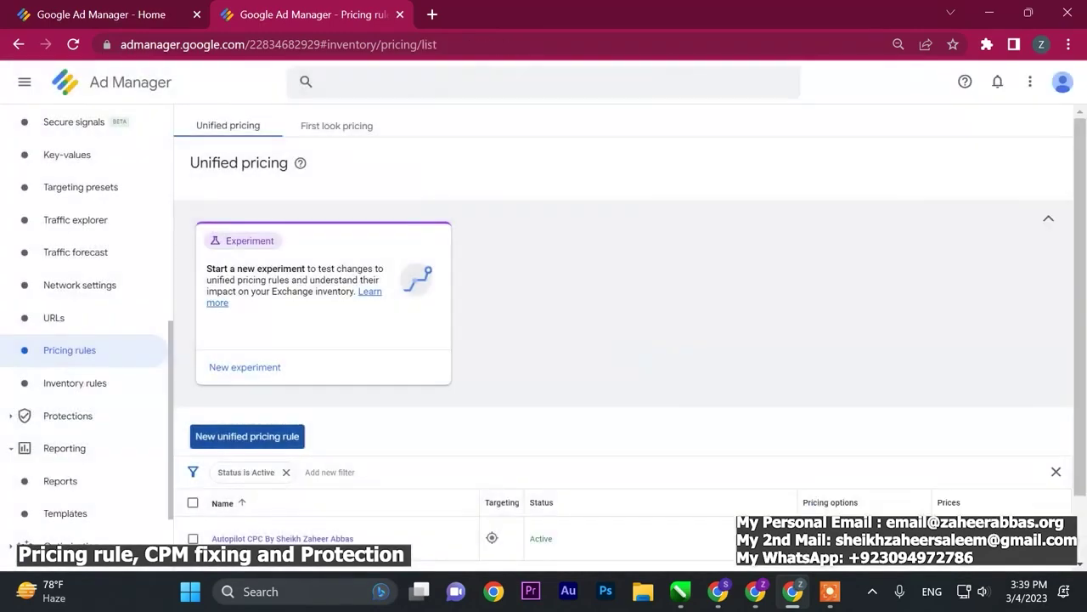
Start another unified pricing rule, try target CPMs for everything, and switch its pricing to Let Google optimize floor prices.
{"action": "left_click", "coordinate": [263, 444]}
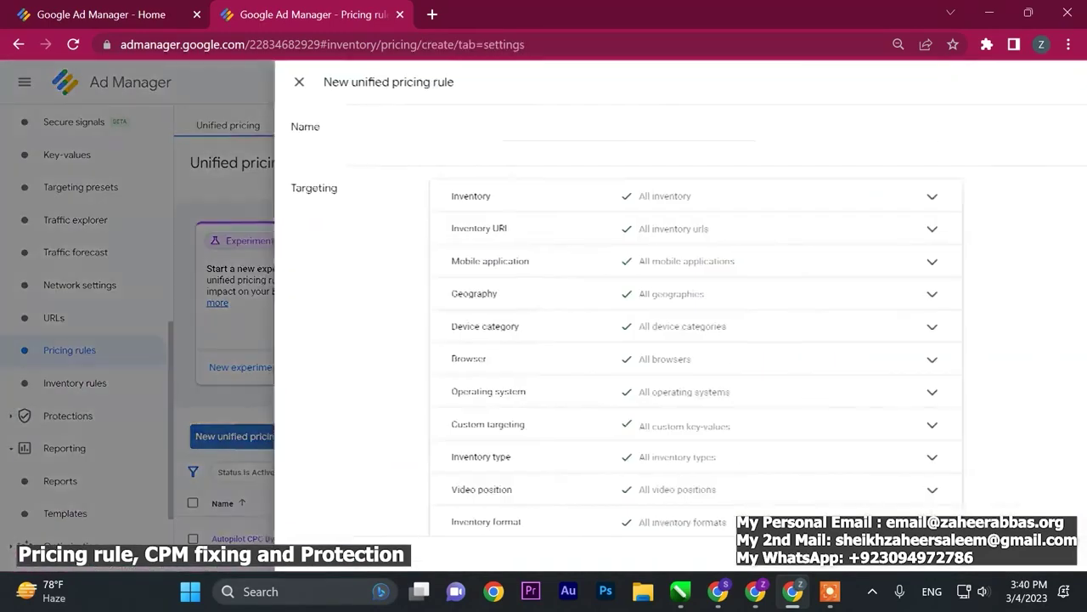
{"action": "scroll", "coordinate": [595, 348], "scroll_direction": "down", "scroll_amount": 5}
{"action": "left_click", "coordinate": [467, 415]}
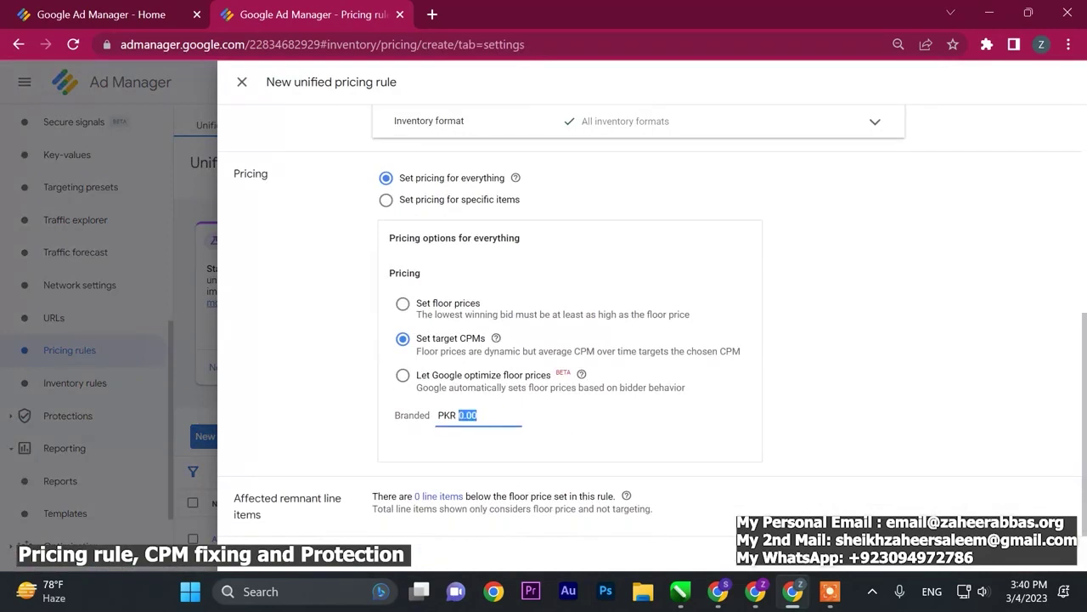
{"action": "left_click", "coordinate": [403, 375]}
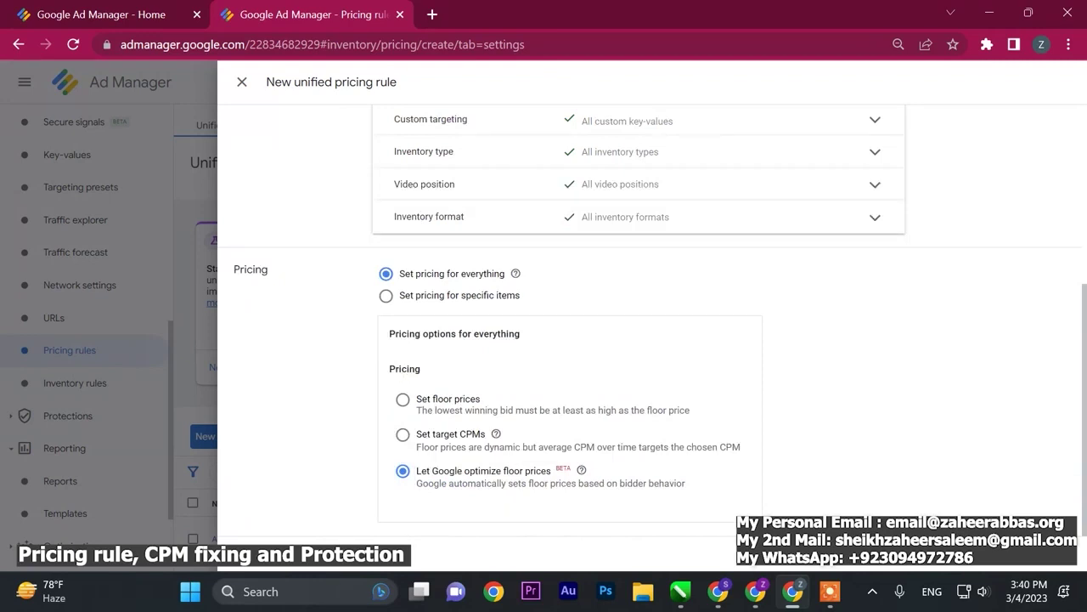
Name the new pricing rule test1, review its targeting and pricing settings, and discard the rule without saving.
{"action": "scroll", "coordinate": [560, 340], "scroll_direction": "up", "scroll_amount": 4}
{"action": "left_click", "coordinate": [448, 131]}
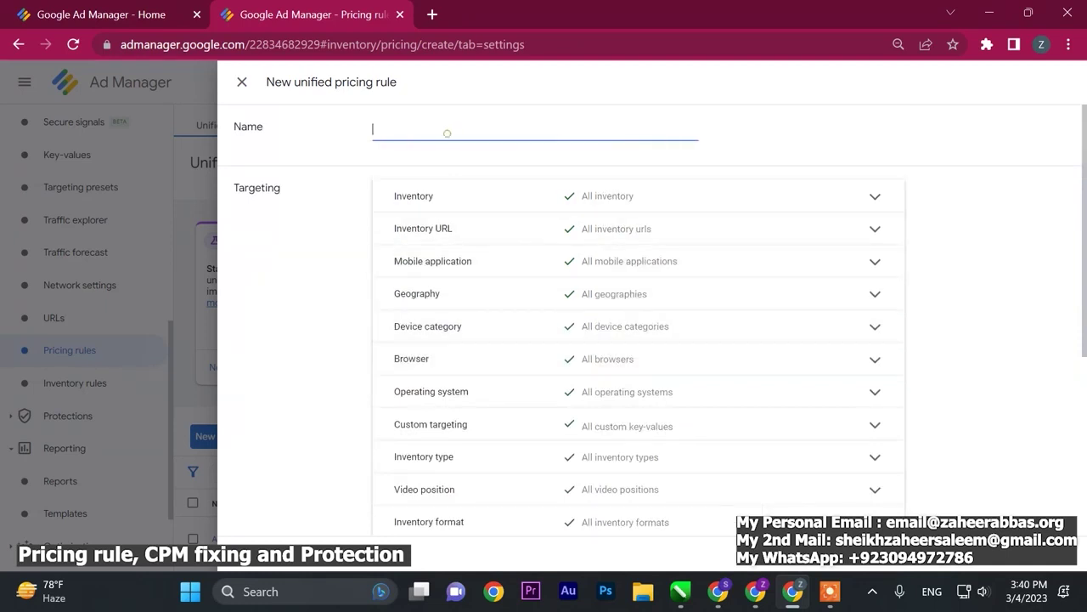
{"action": "type", "text": "test1"}
{"action": "scroll", "coordinate": [646, 340], "scroll_direction": "down", "scroll_amount": 3}
{"action": "scroll", "coordinate": [646, 340], "scroll_direction": "down", "scroll_amount": 1}
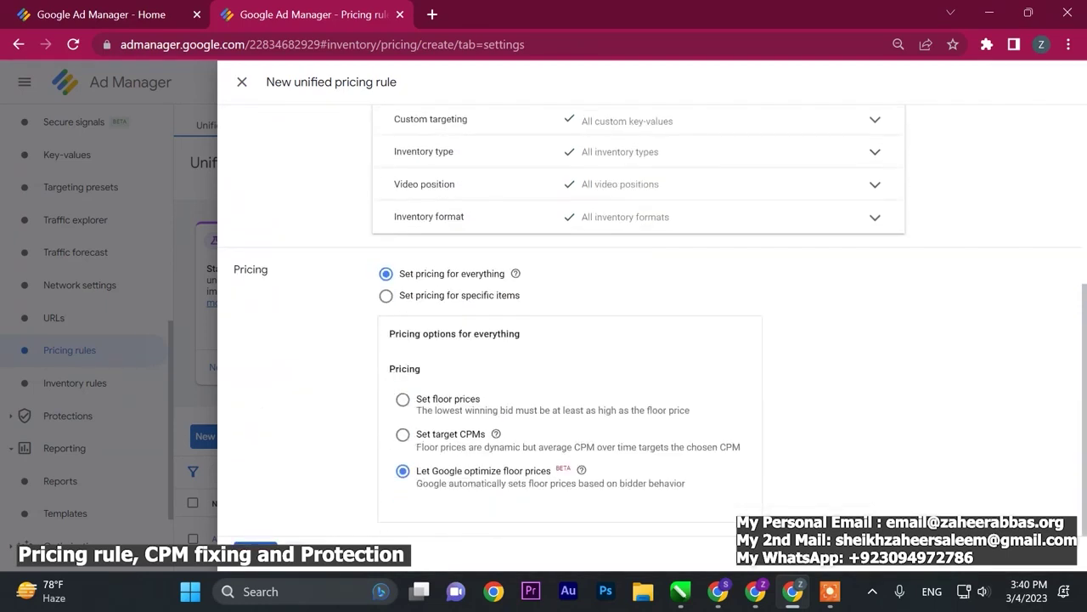
{"action": "key", "text": "Escape"}
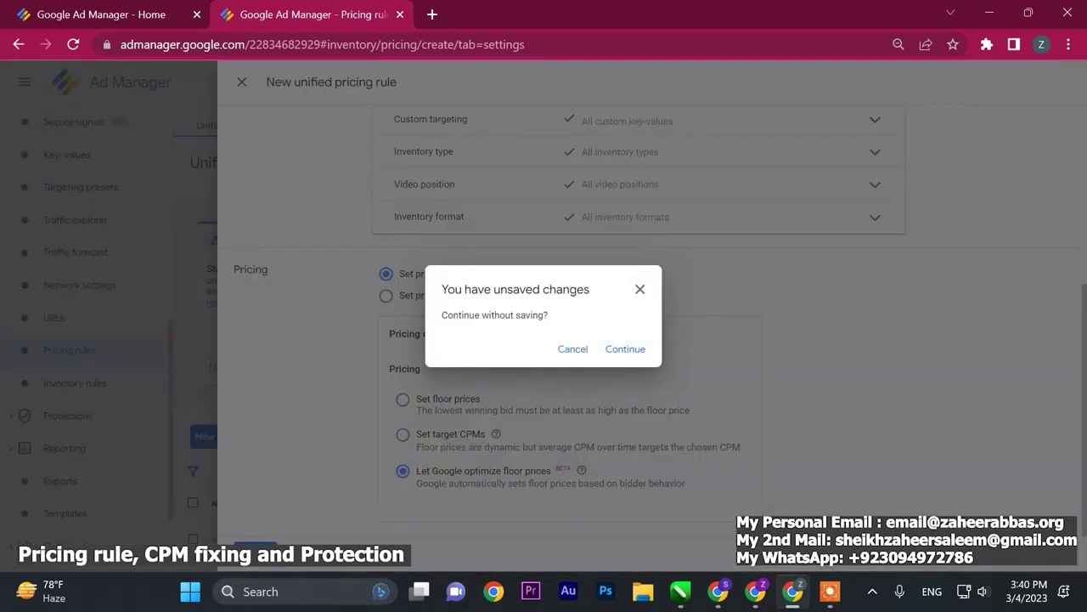
{"action": "left_click", "coordinate": [642, 289]}
{"action": "scroll", "coordinate": [645, 340], "scroll_direction": "up", "scroll_amount": 3}
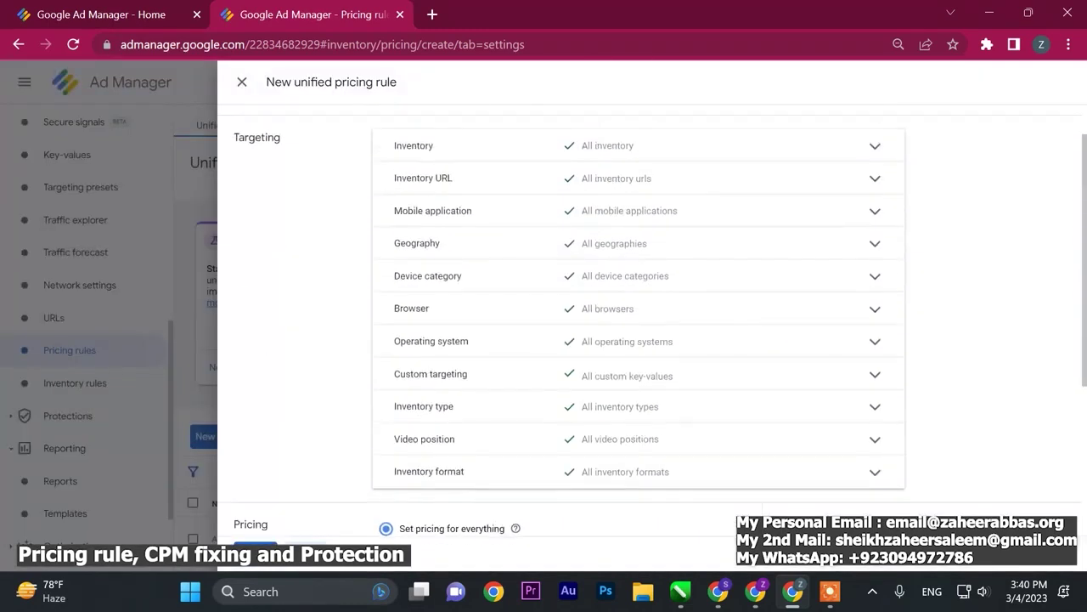
{"action": "key", "text": "Escape"}
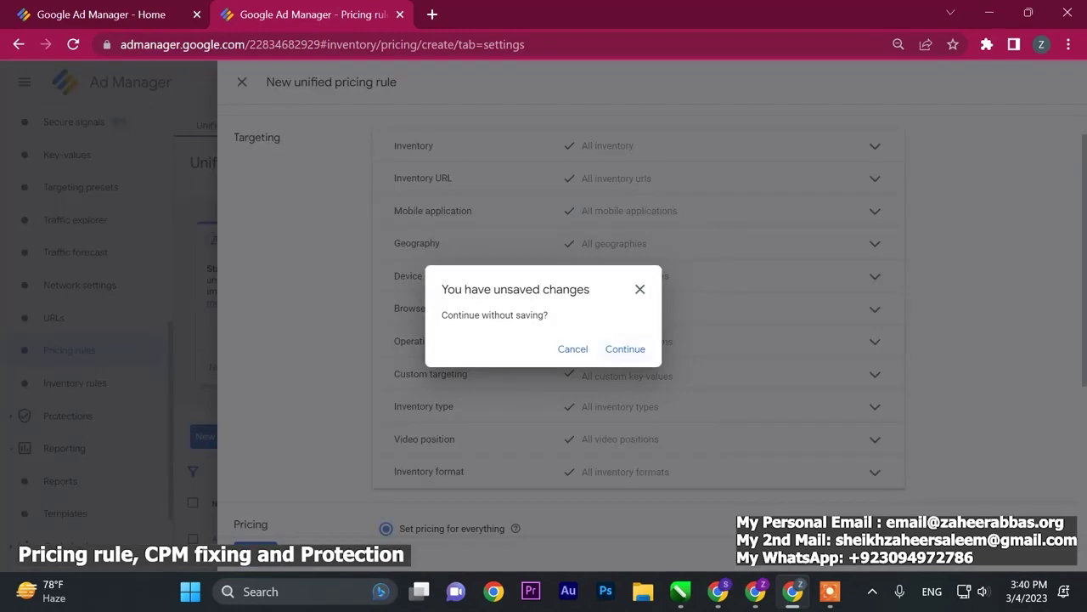
{"action": "left_click", "coordinate": [623, 346]}
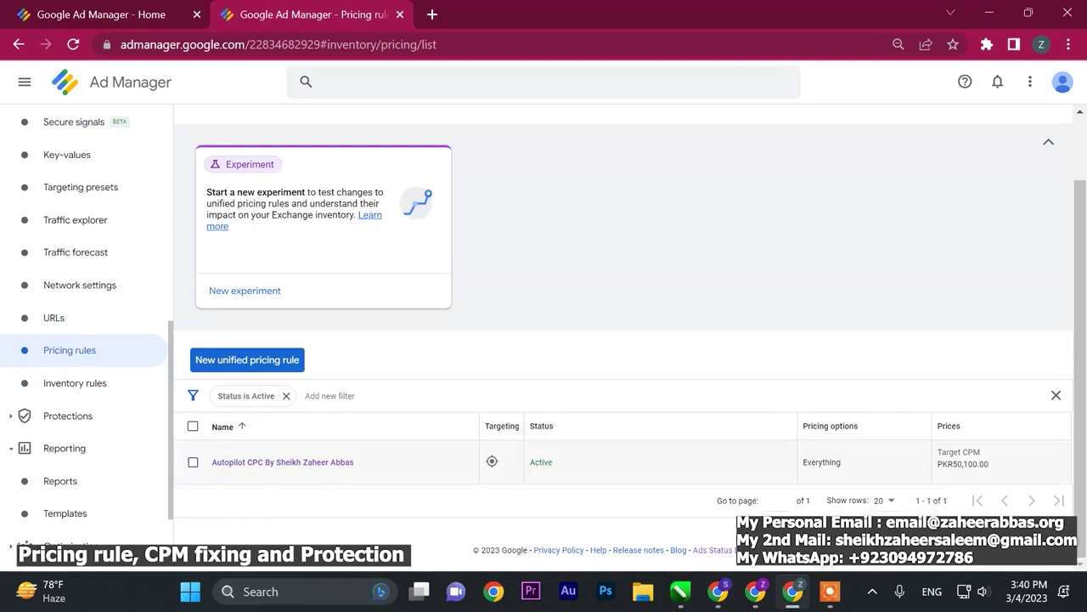
Look over the unified pricing rules list and return to the Home overview.
{"action": "scroll", "coordinate": [623, 340], "scroll_direction": "up", "scroll_amount": 1}
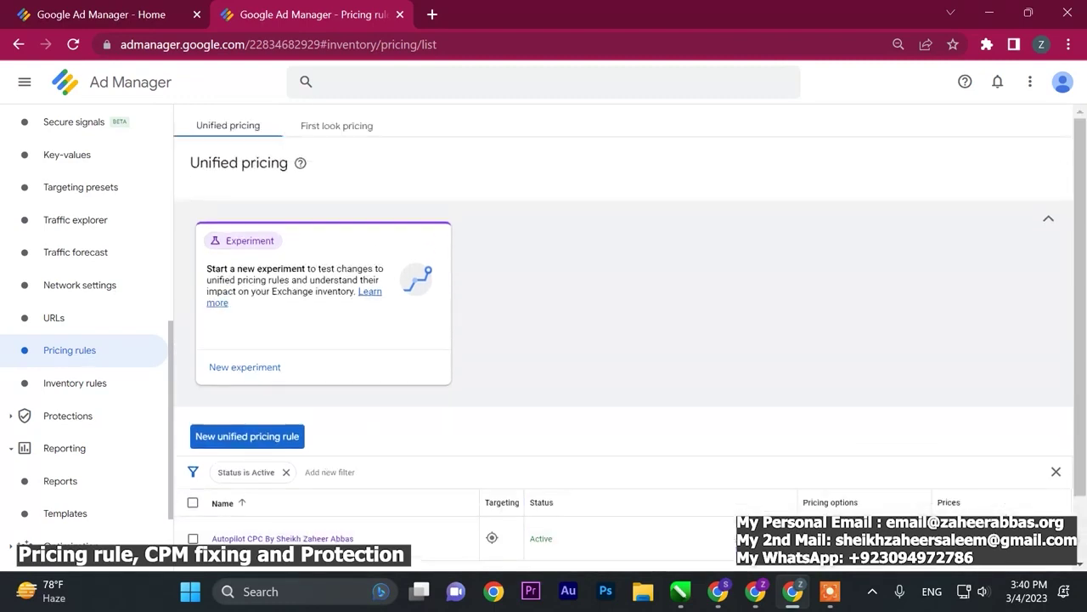
{"action": "scroll", "coordinate": [623, 340], "scroll_direction": "down", "scroll_amount": 1}
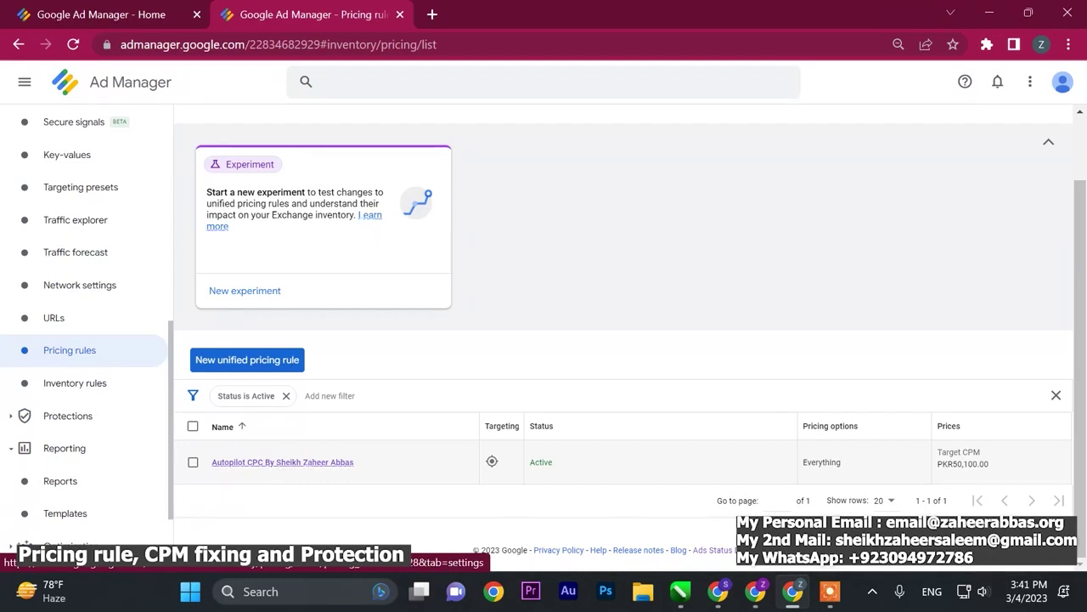
{"action": "scroll", "coordinate": [85, 404], "scroll_direction": "up", "scroll_amount": 5}
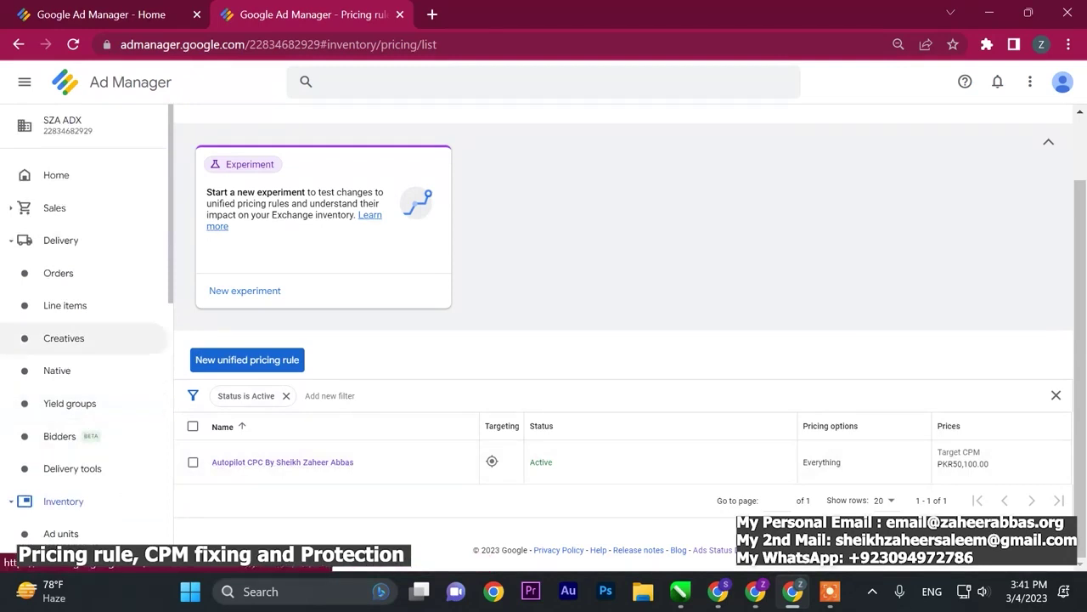
{"action": "left_click", "coordinate": [102, 175]}
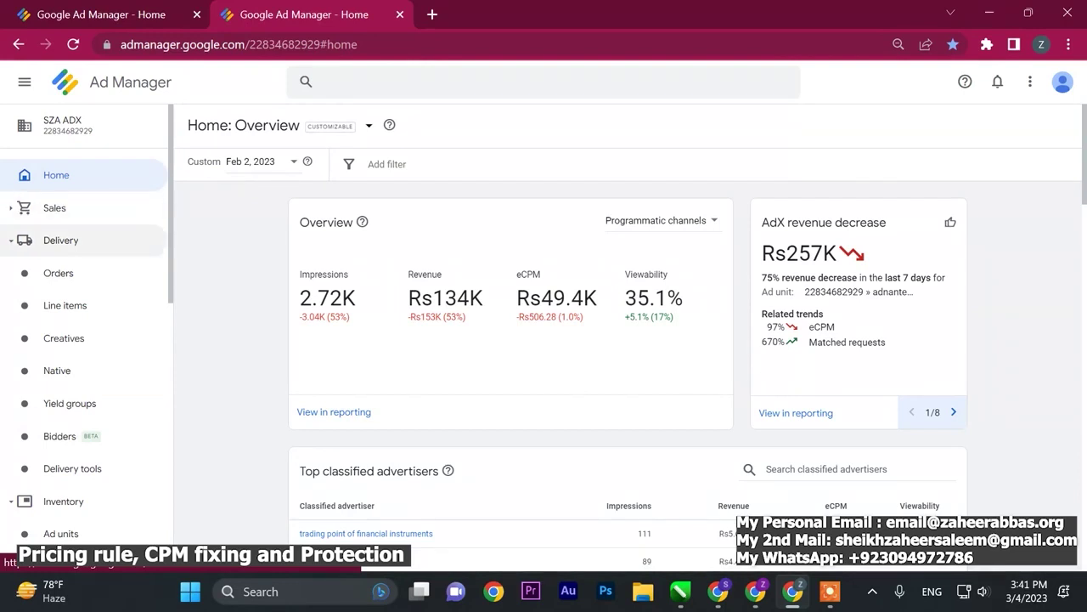
Collapse the Delivery and Inventory navigation groups and open the Protections list.
{"action": "left_click", "coordinate": [121, 245]}
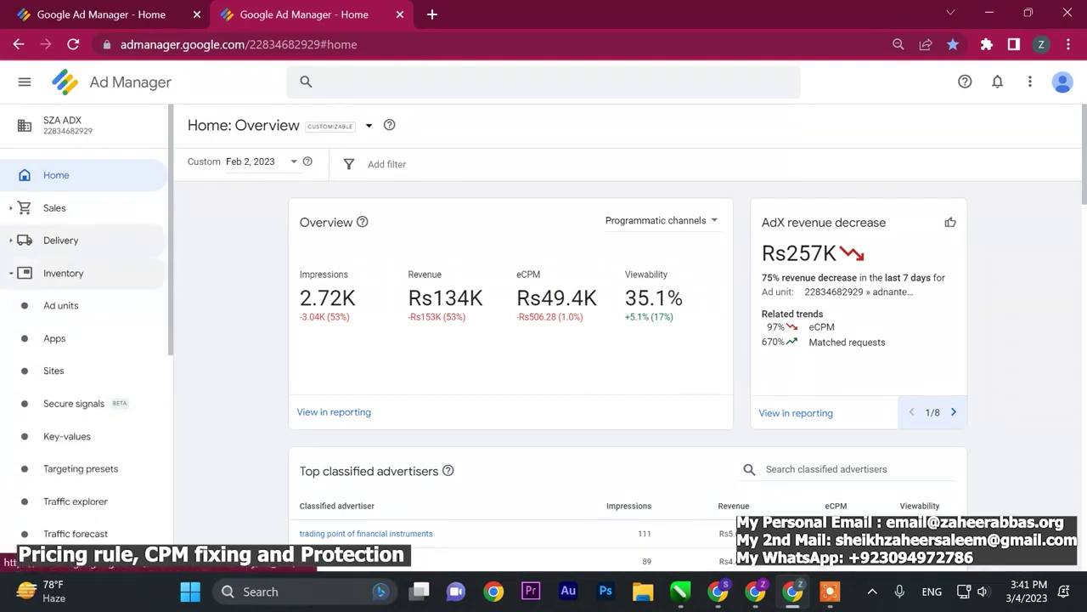
{"action": "left_click", "coordinate": [109, 273]}
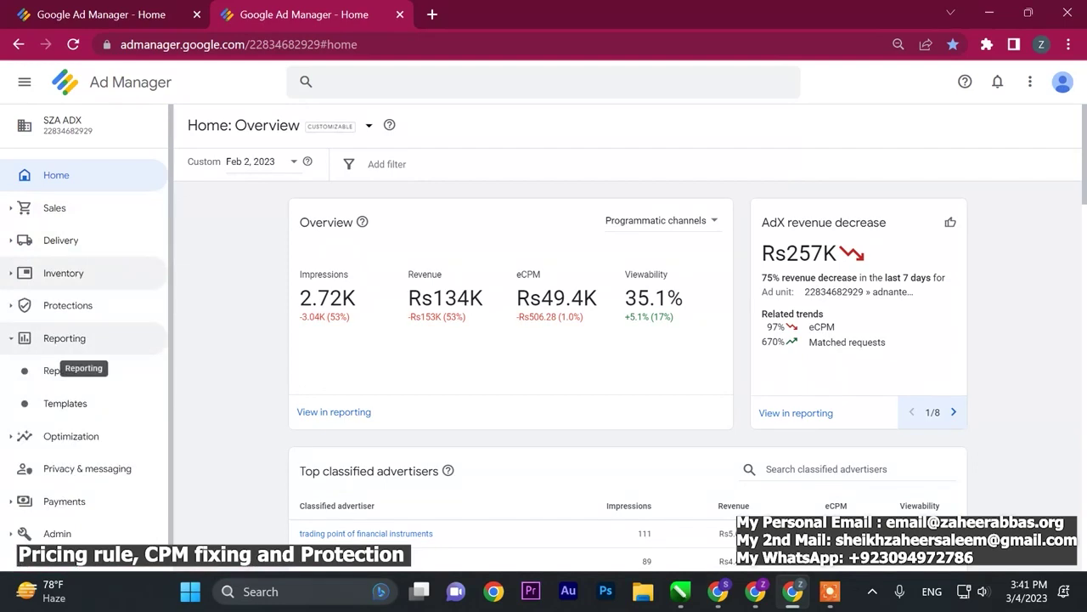
{"action": "left_click", "coordinate": [85, 340]}
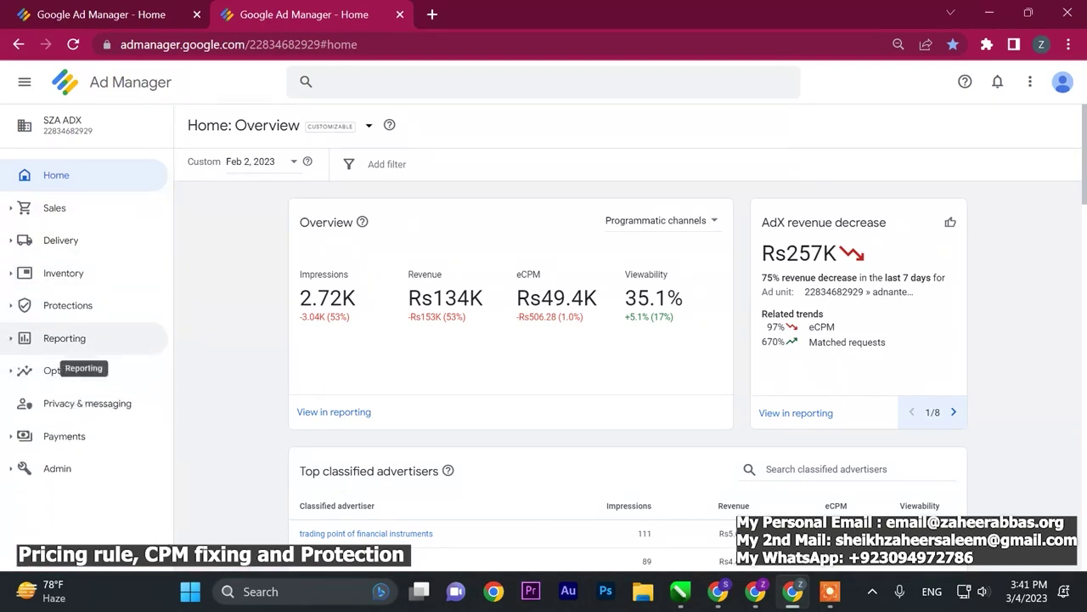
{"action": "left_click", "coordinate": [85, 338]}
{"action": "left_click", "coordinate": [76, 305]}
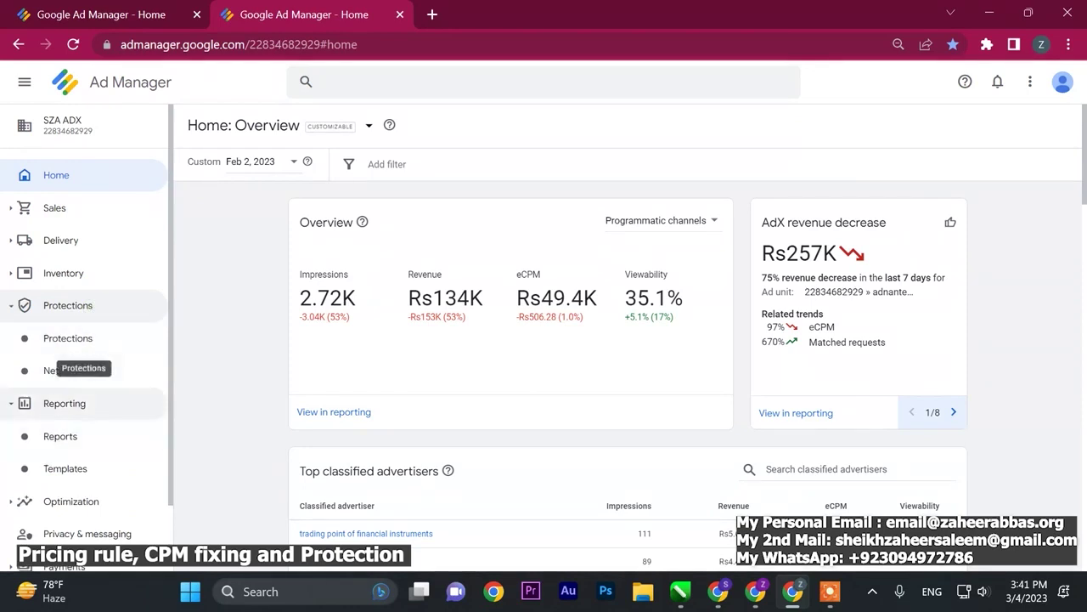
{"action": "left_click", "coordinate": [85, 340]}
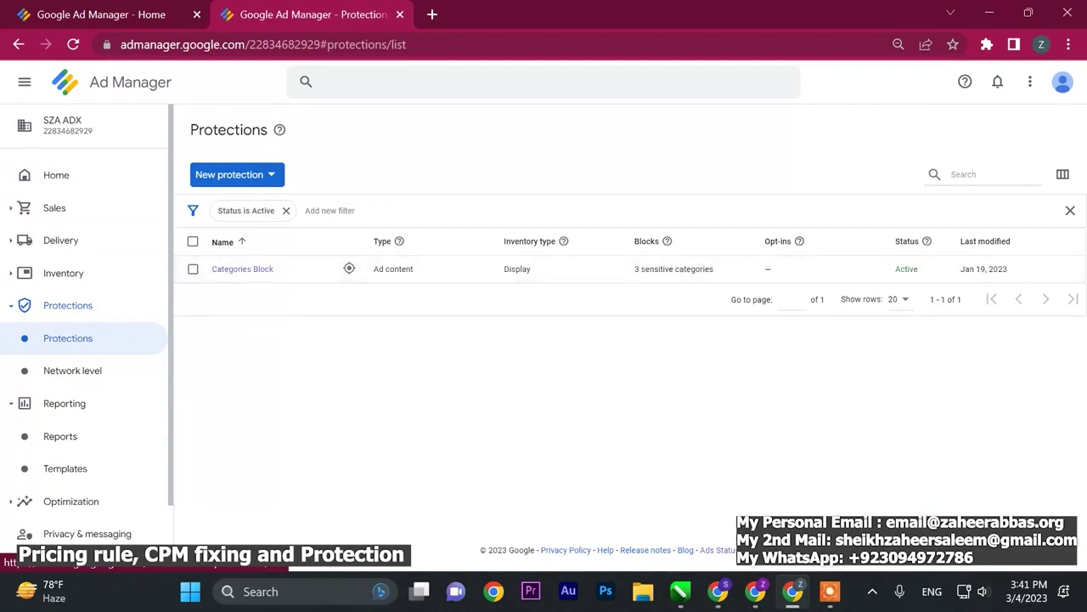
Start a new ad content protection and look over its targeting, blocks and opt-ins.
{"action": "left_click", "coordinate": [222, 177]}
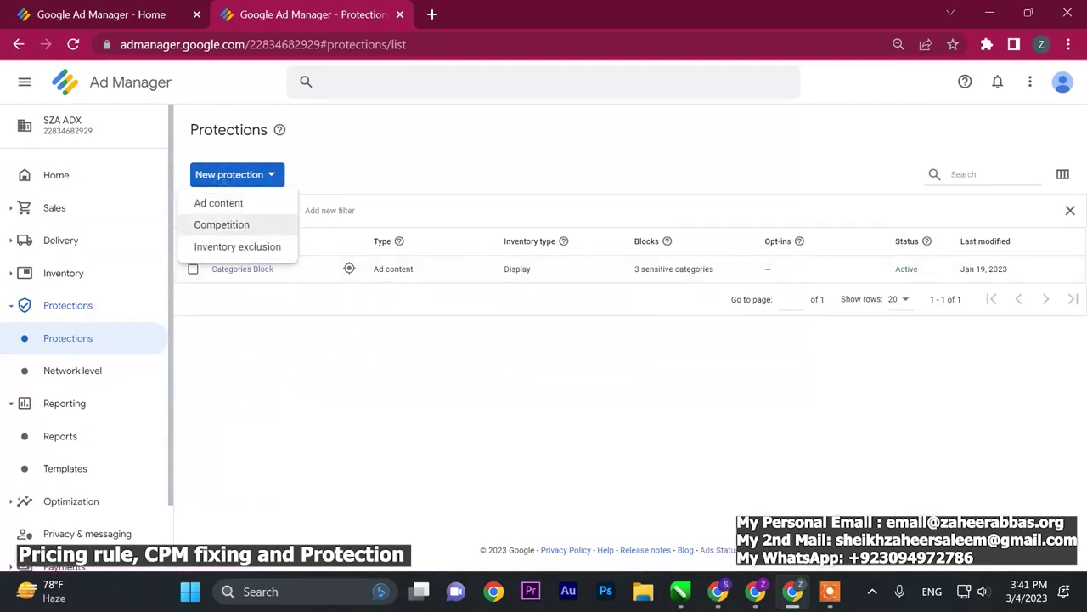
{"action": "left_click", "coordinate": [218, 203]}
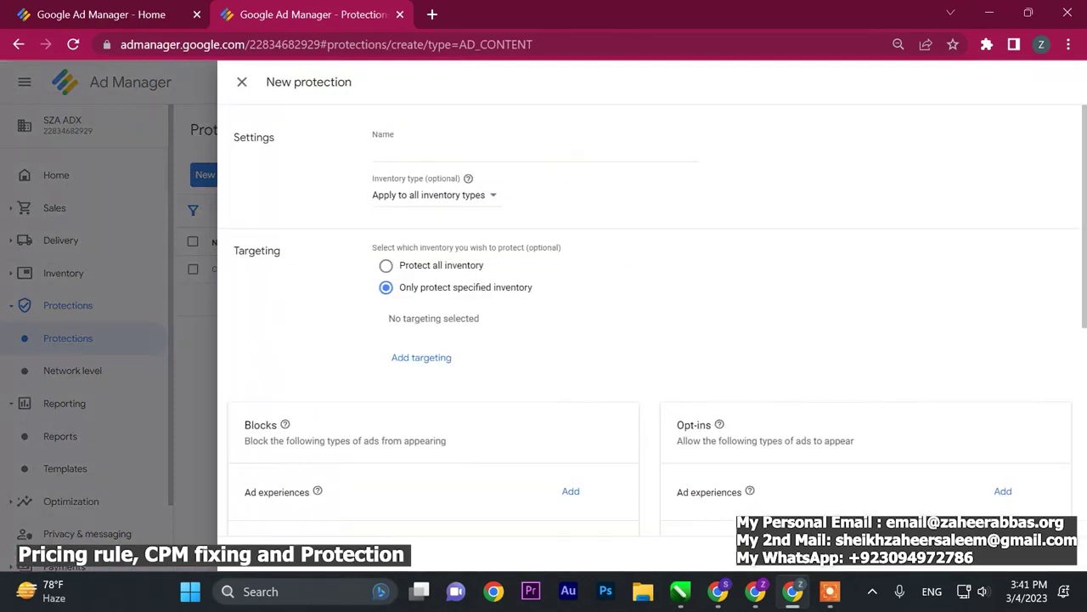
{"action": "scroll", "coordinate": [416, 155], "scroll_direction": "down", "scroll_amount": 1}
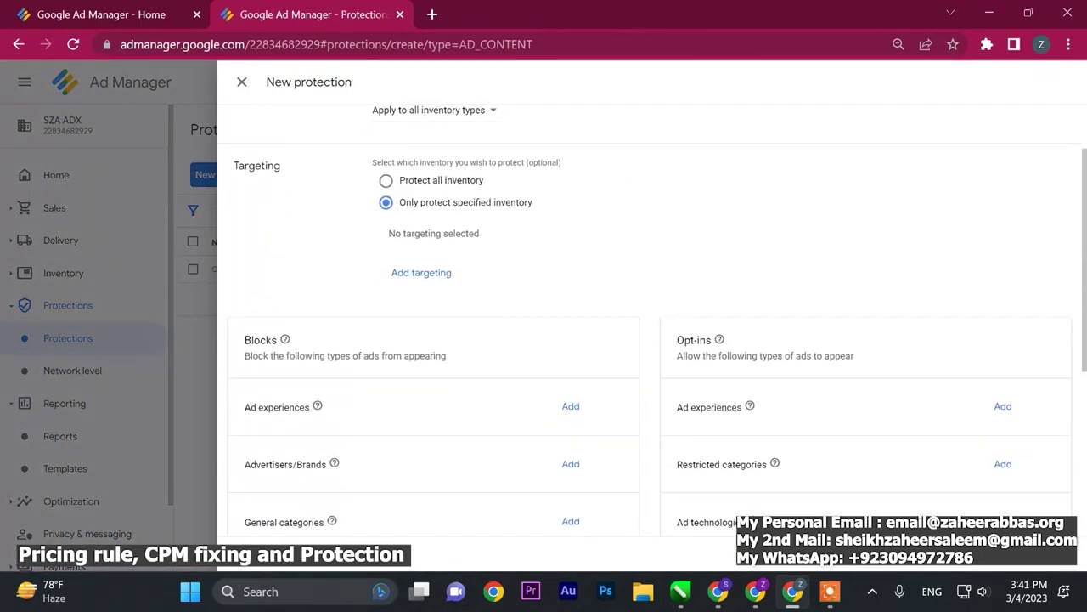
{"action": "scroll", "coordinate": [653, 321], "scroll_direction": "down", "scroll_amount": 2}
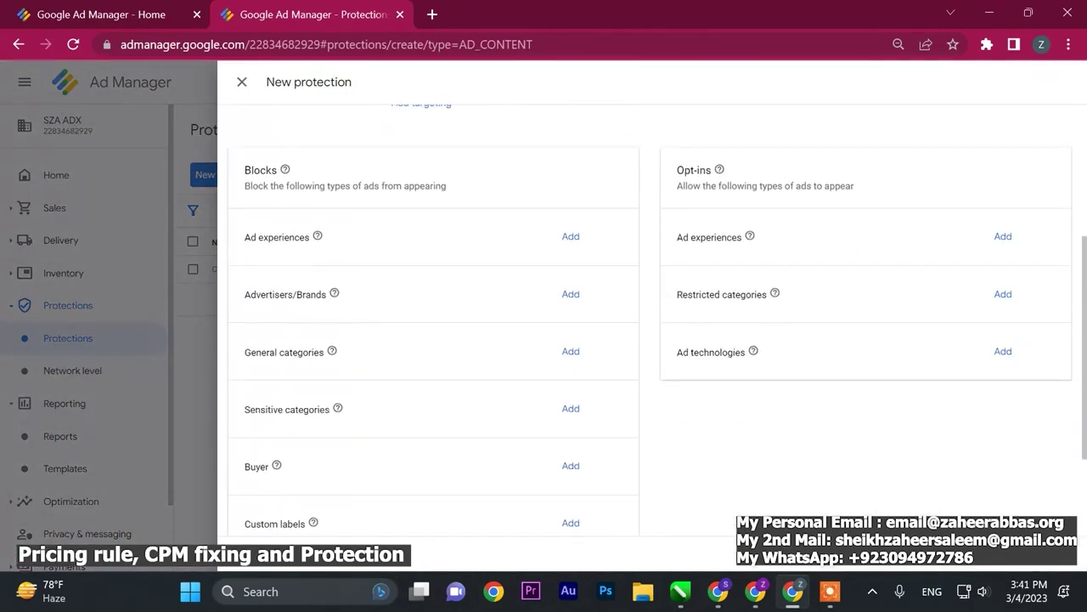
Review the sensitive categories that the new protection can block, and close the list without blocking any.
{"action": "left_click", "coordinate": [571, 407]}
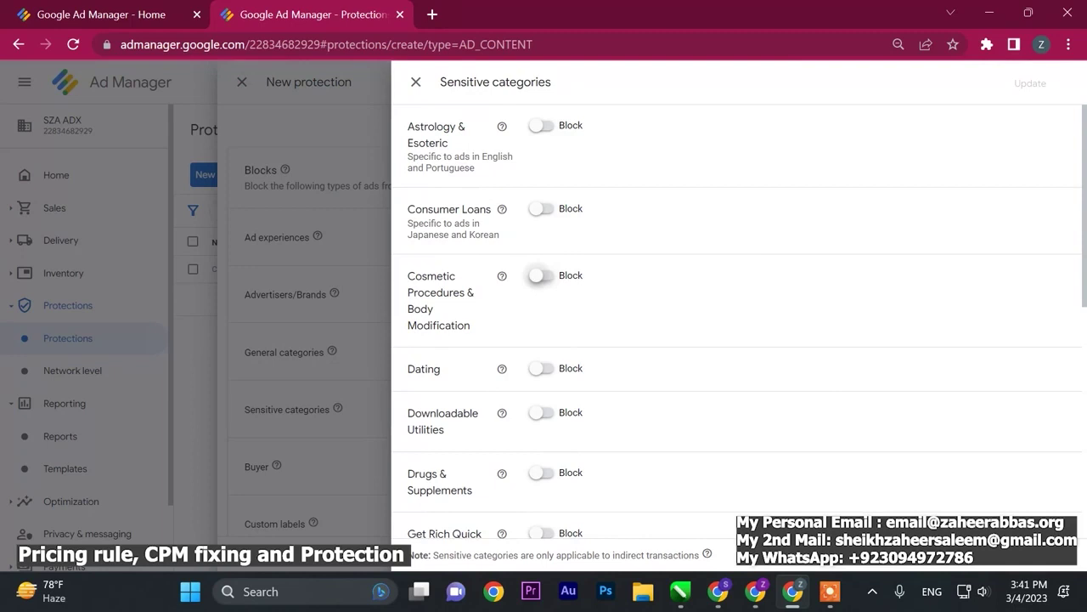
{"action": "scroll", "coordinate": [537, 276], "scroll_direction": "down", "scroll_amount": 1}
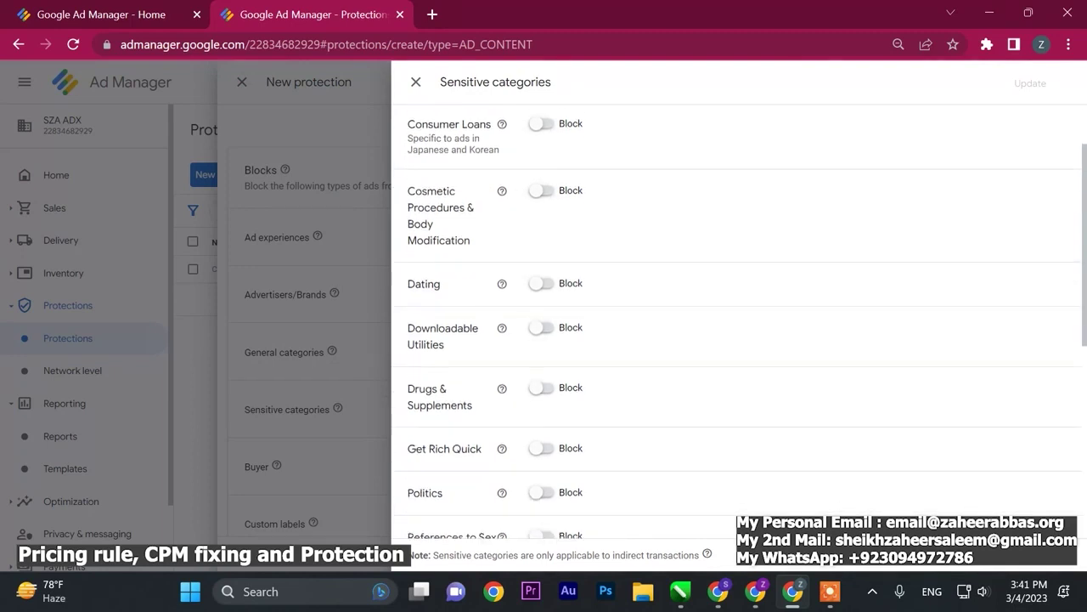
{"action": "scroll", "coordinate": [538, 275], "scroll_direction": "down", "scroll_amount": 1}
{"action": "scroll", "coordinate": [538, 276], "scroll_direction": "down", "scroll_amount": 1}
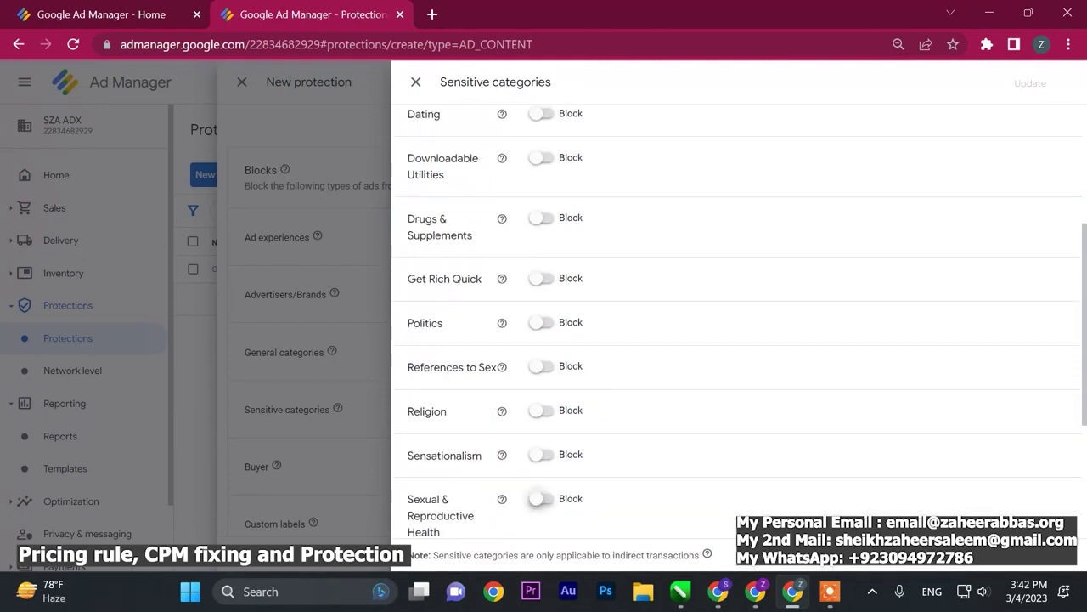
{"action": "scroll", "coordinate": [537, 497], "scroll_direction": "down", "scroll_amount": 1}
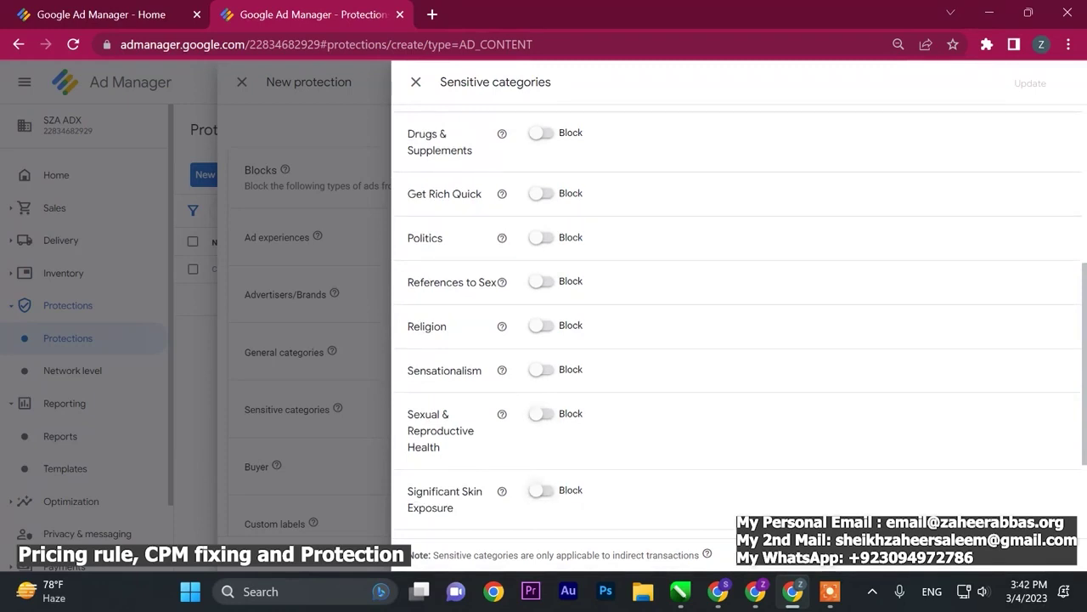
{"action": "scroll", "coordinate": [538, 490], "scroll_direction": "up", "scroll_amount": 4}
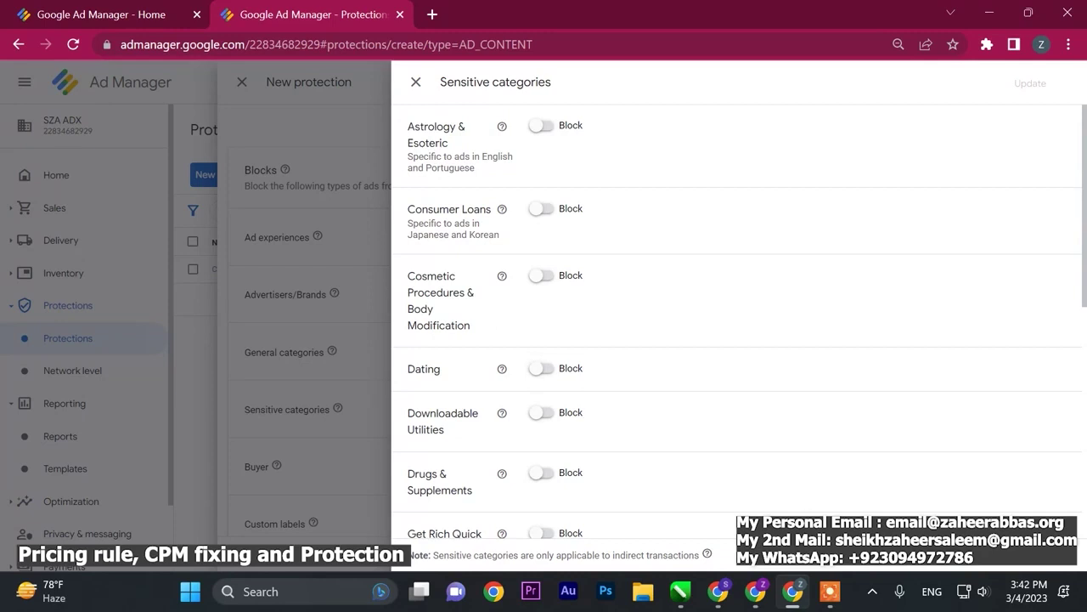
{"action": "left_click", "coordinate": [416, 82]}
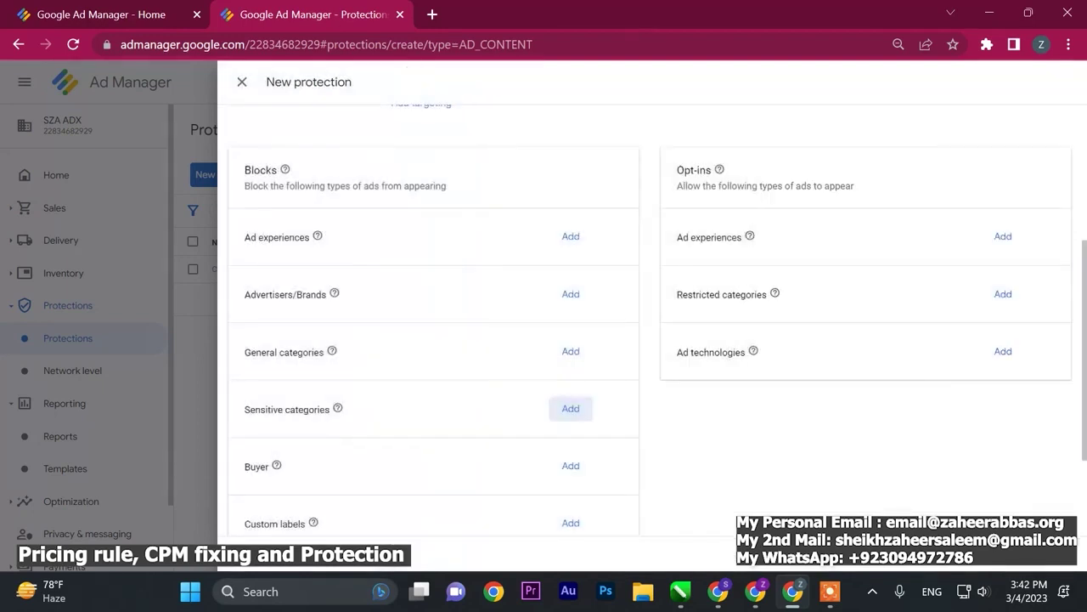
Browse the advertisers and brands available to block, and close the new protection without saving.
{"action": "left_click", "coordinate": [571, 294]}
{"action": "scroll", "coordinate": [476, 374], "scroll_direction": "down", "scroll_amount": 5}
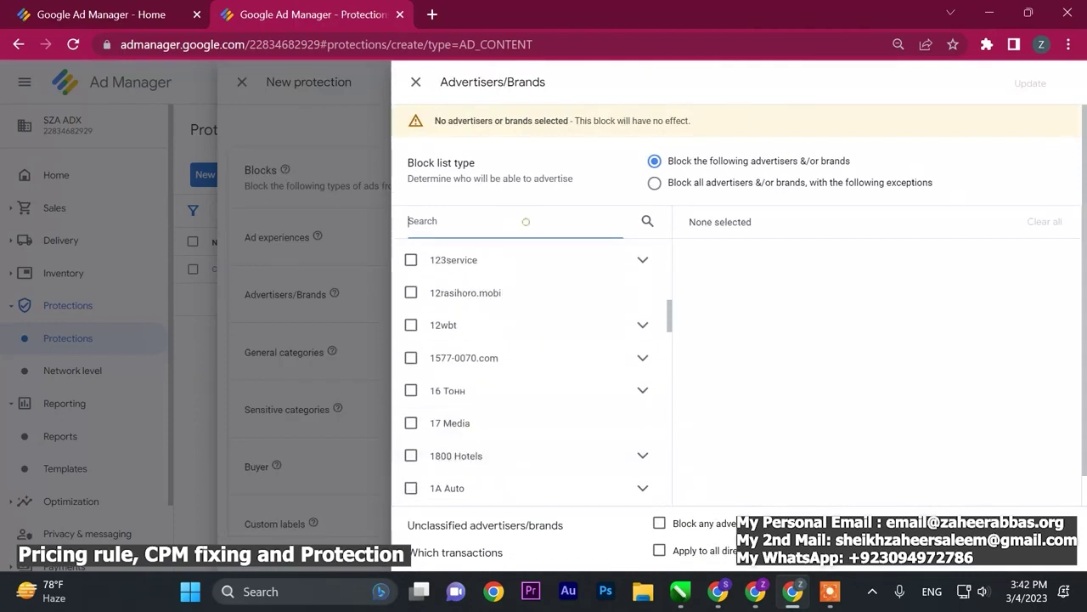
{"action": "scroll", "coordinate": [531, 373], "scroll_direction": "down", "scroll_amount": 6}
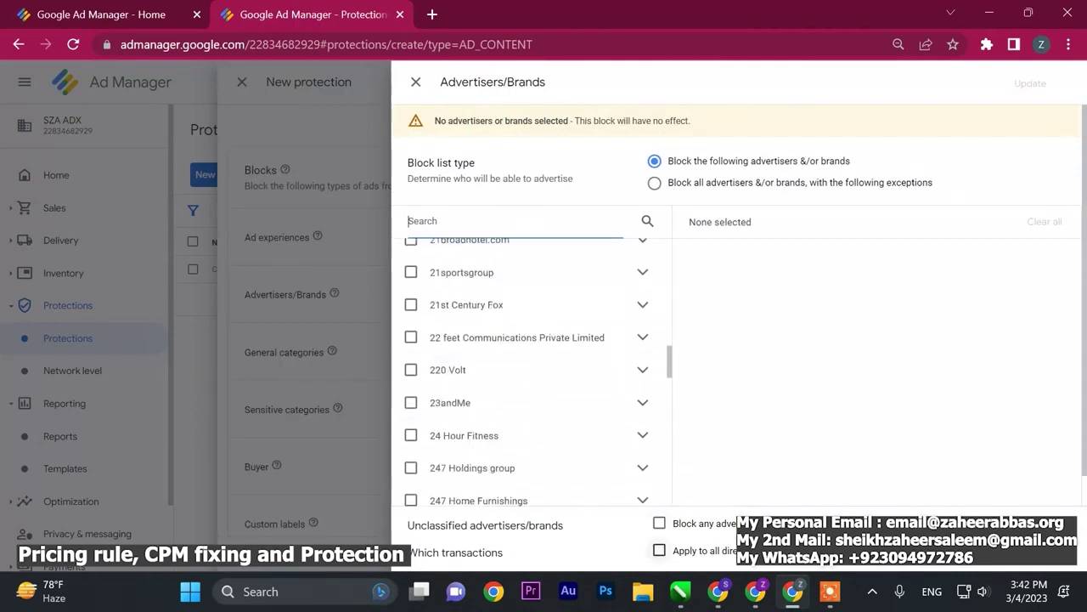
{"action": "left_click", "coordinate": [415, 82]}
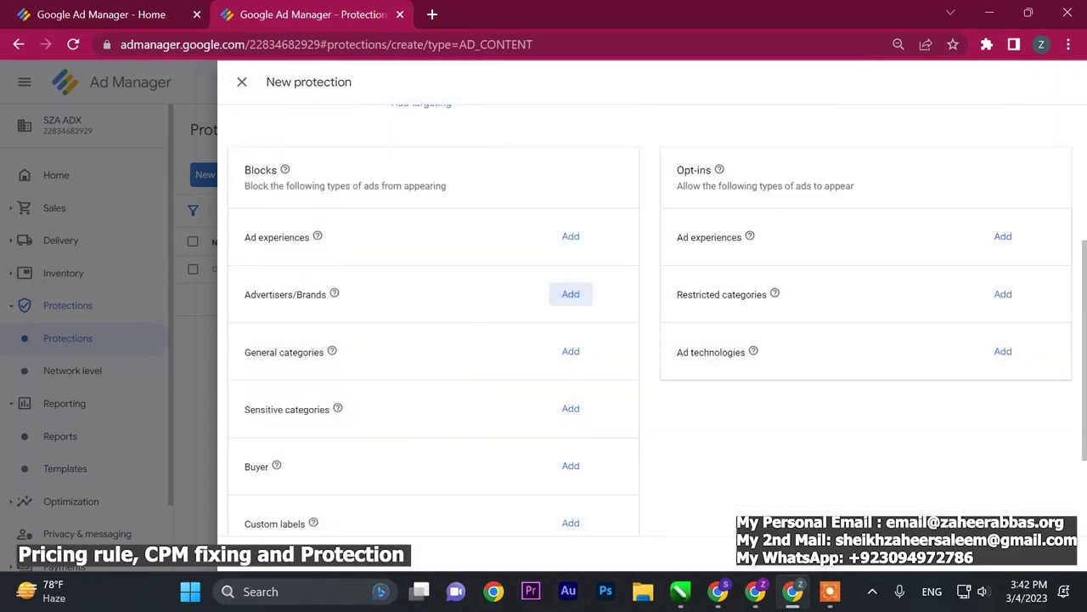
{"action": "scroll", "coordinate": [433, 323], "scroll_direction": "down", "scroll_amount": 2}
{"action": "key", "text": "Escape"}
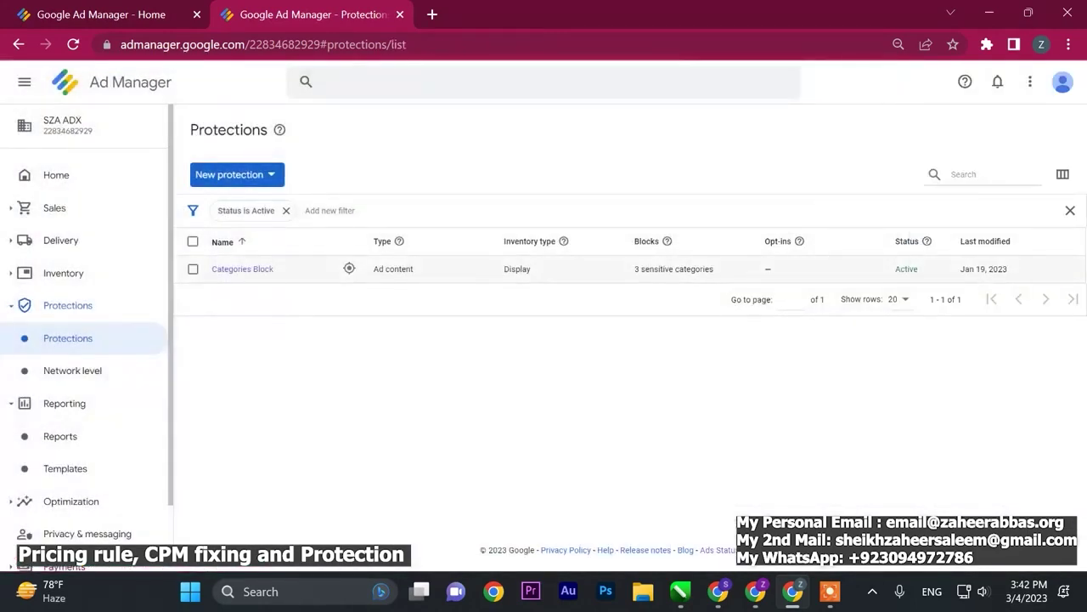
Select the Categories Block protection, check its last modified date, and open it to view its blocks.
{"action": "left_click", "coordinate": [193, 268]}
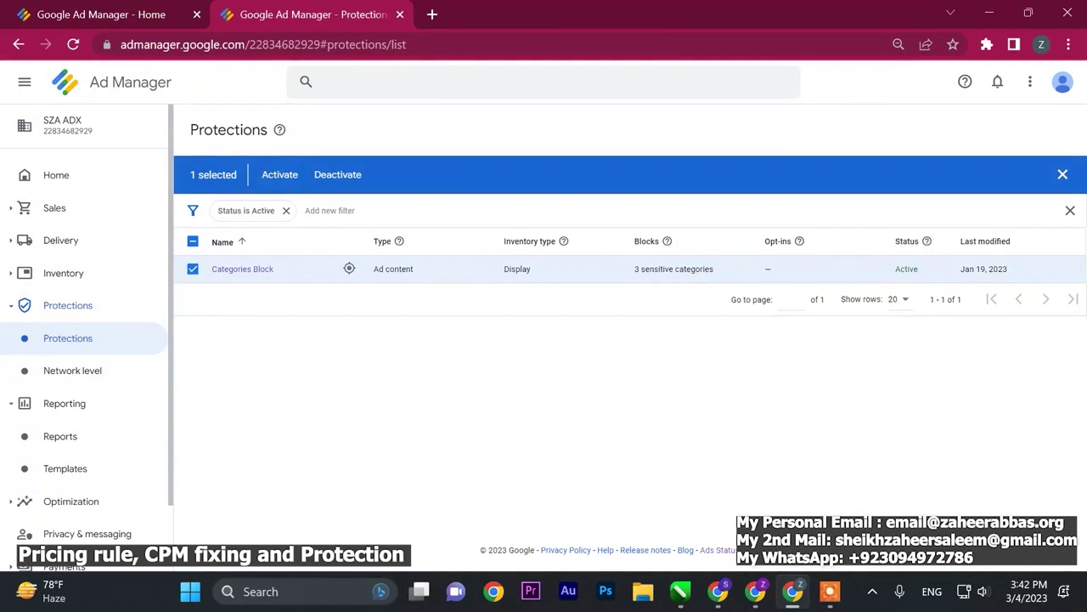
{"action": "left_click_drag", "start_coordinate": [960, 268], "coordinate": [1010, 269]}
{"action": "triple_click", "coordinate": [984, 274]}
{"action": "left_click", "coordinate": [343, 429]}
{"action": "left_click", "coordinate": [242, 268]}
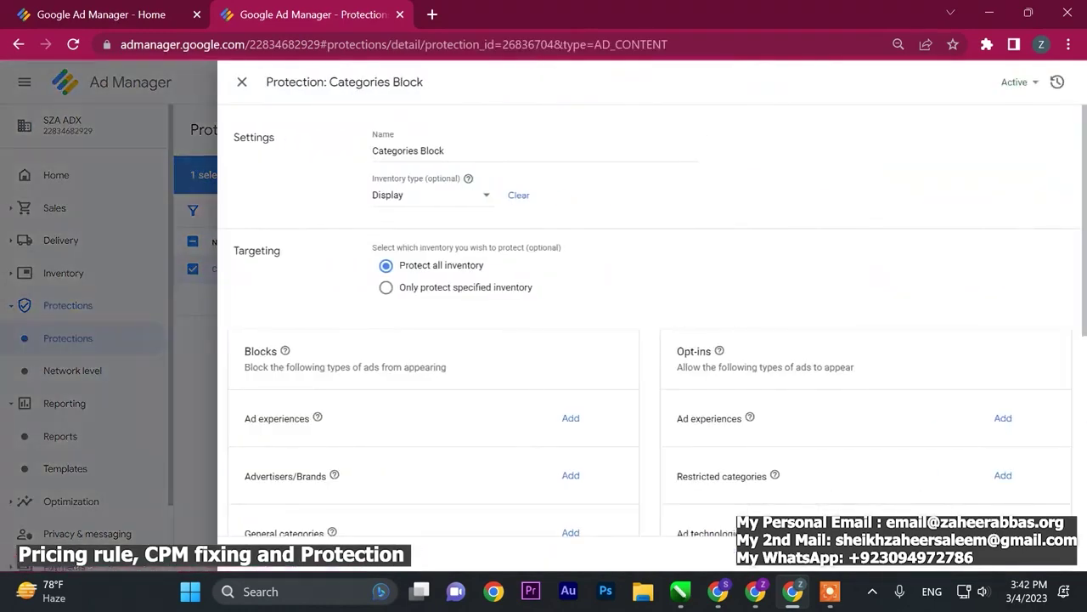
{"action": "scroll", "coordinate": [654, 340], "scroll_direction": "down", "scroll_amount": 3}
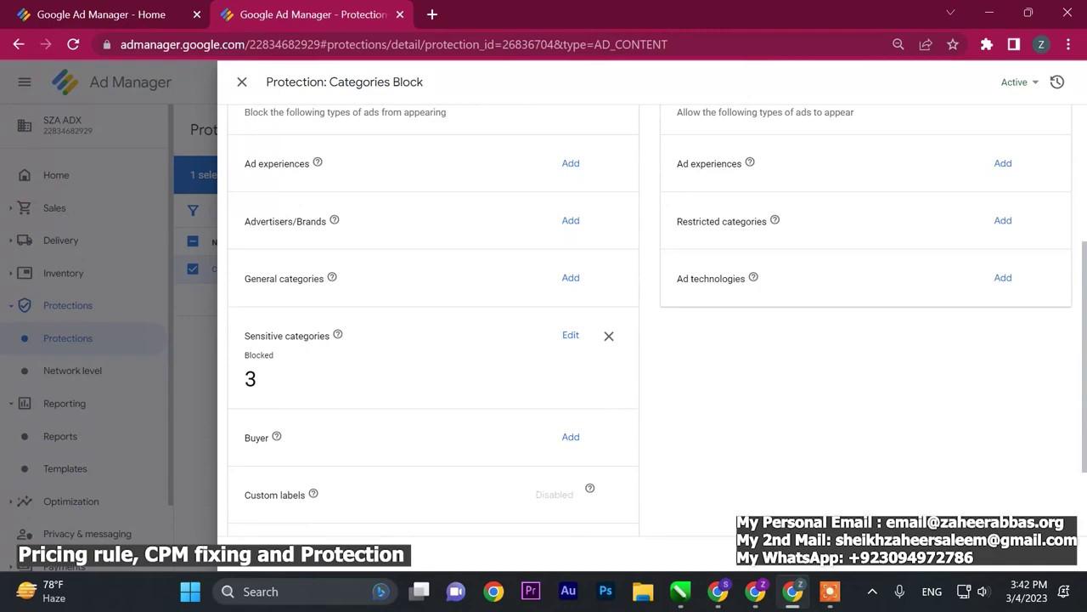
Review which sensitive categories the Categories Block protection blocks, close it without changes, and clear the selection in the protections list.
{"action": "left_click", "coordinate": [570, 335]}
{"action": "scroll", "coordinate": [570, 335], "scroll_direction": "down", "scroll_amount": 5}
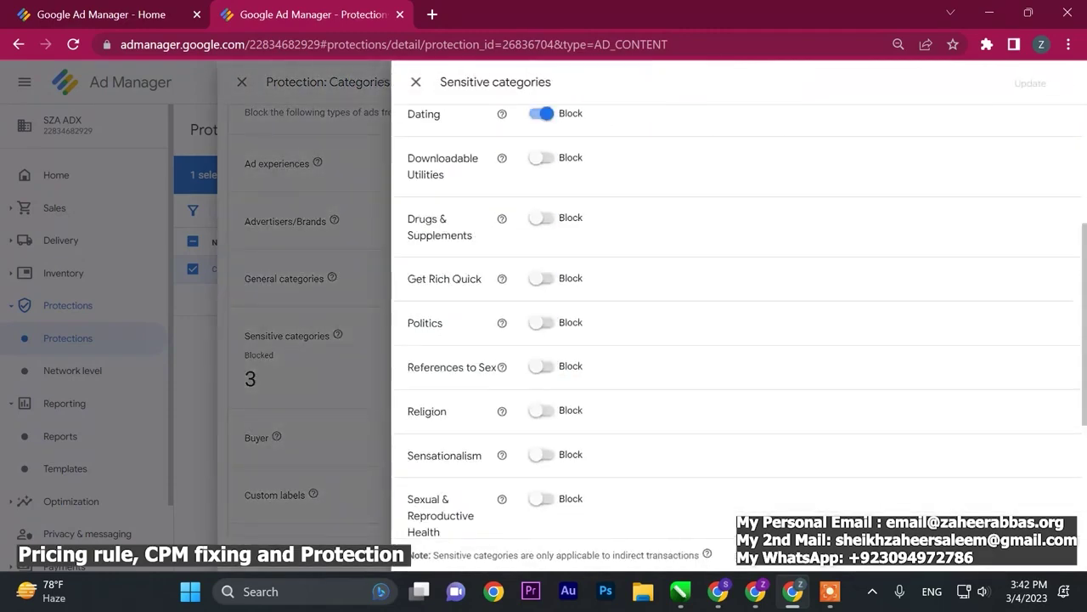
{"action": "scroll", "coordinate": [739, 322], "scroll_direction": "up", "scroll_amount": 8}
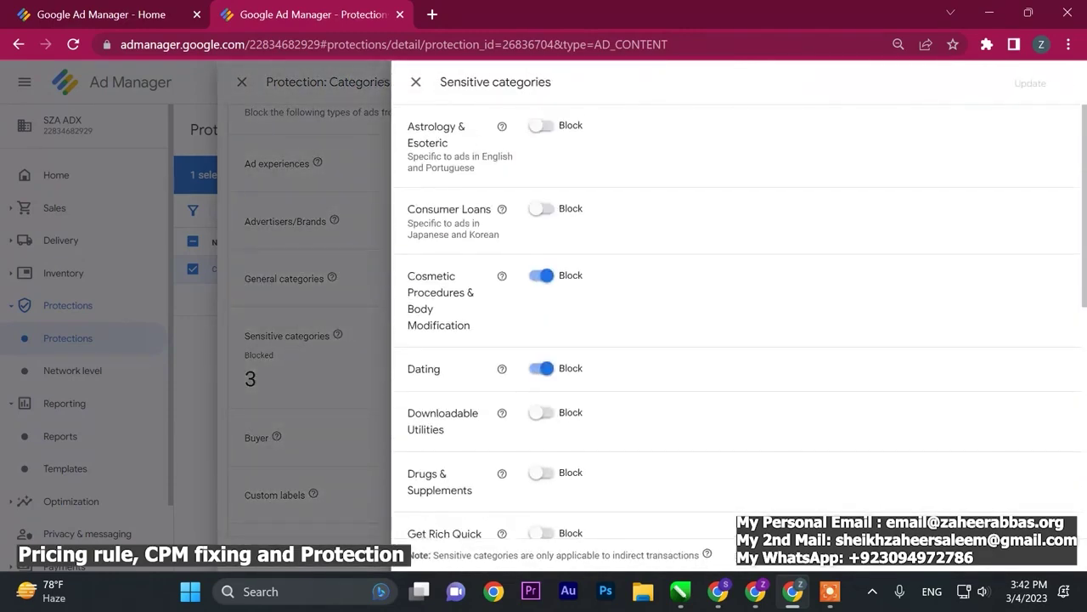
{"action": "scroll", "coordinate": [740, 323], "scroll_direction": "down", "scroll_amount": 8}
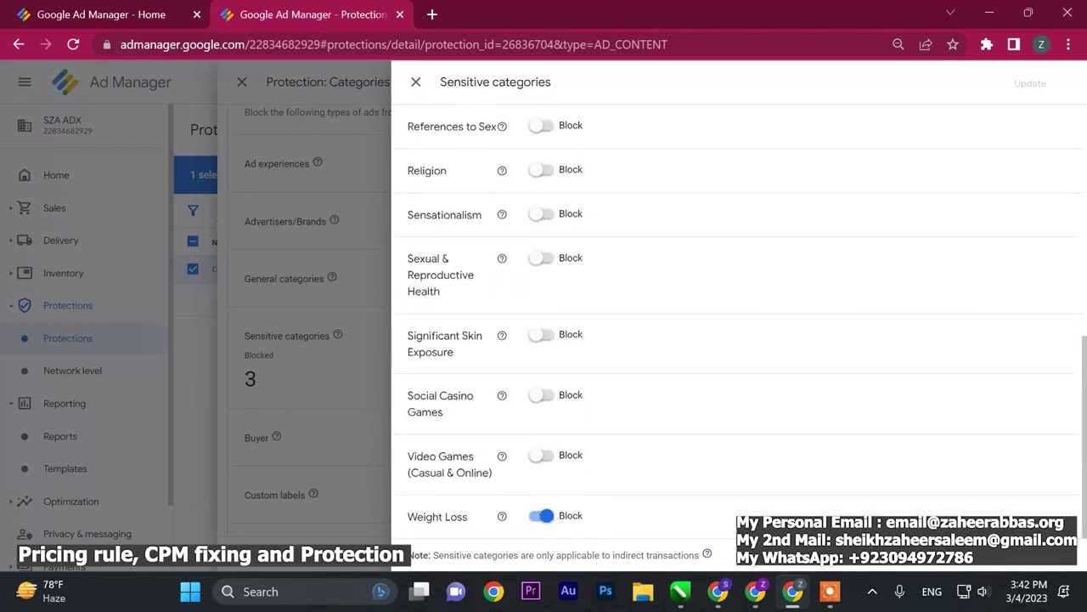
{"action": "left_click", "coordinate": [331, 439]}
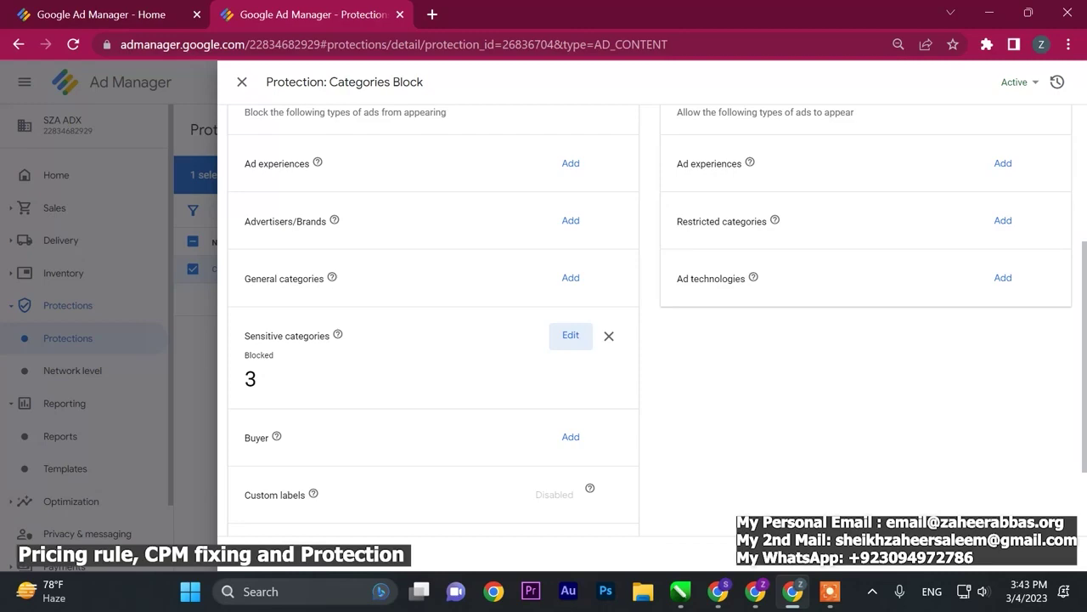
{"action": "key", "text": "Escape"}
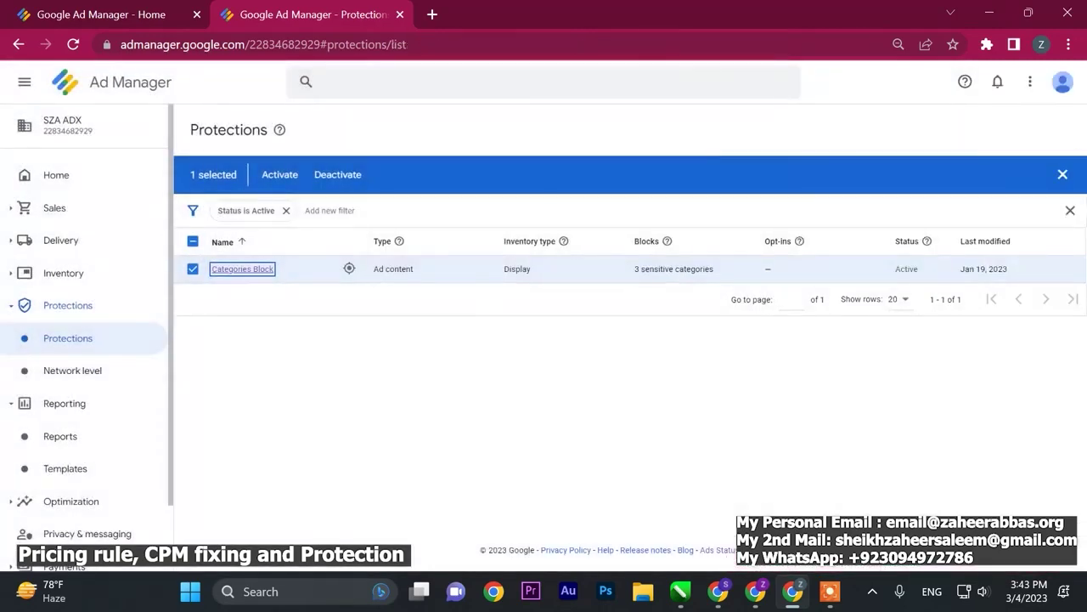
{"action": "key", "text": "Escape"}
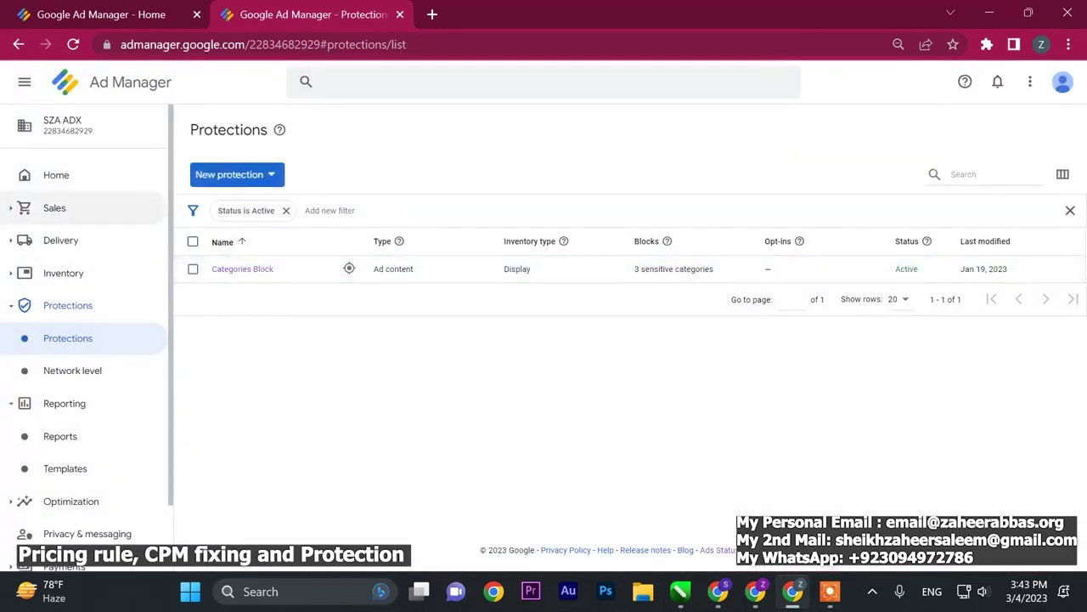
Return to the home overview, open the account's payments info, and highlight the line on the last issued payment.
{"action": "left_click", "coordinate": [57, 175]}
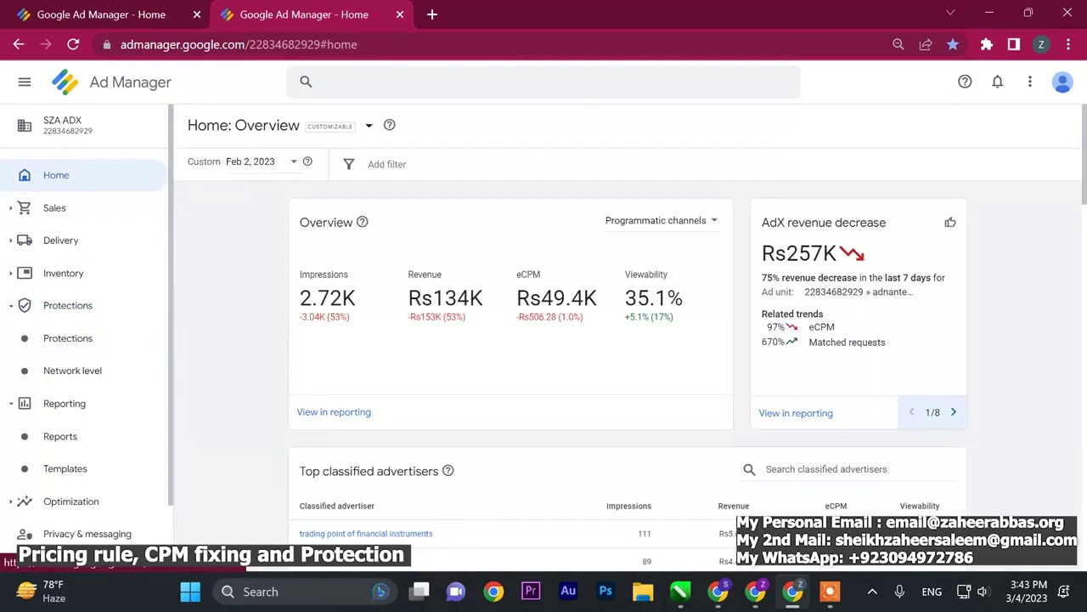
{"action": "scroll", "coordinate": [84, 315], "scroll_direction": "down", "scroll_amount": 2}
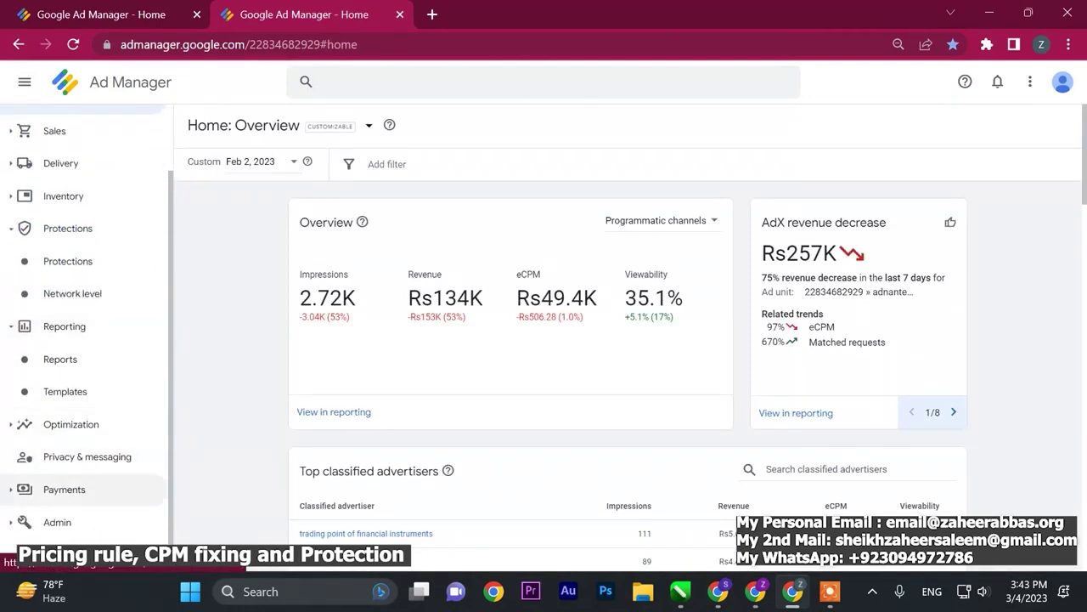
{"action": "left_click", "coordinate": [103, 483]}
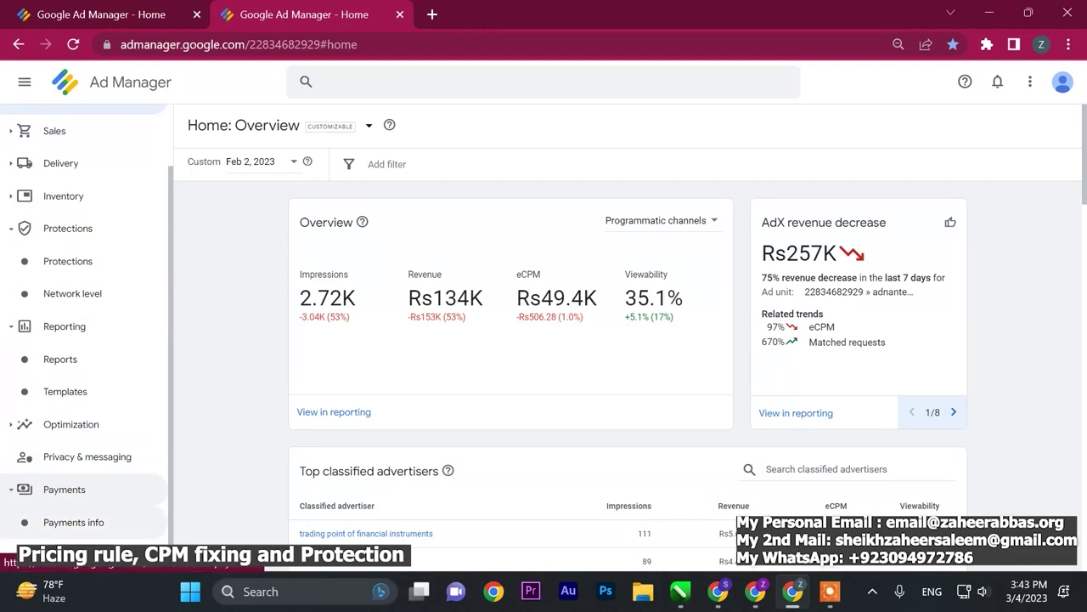
{"action": "scroll", "coordinate": [85, 263], "scroll_direction": "up", "scroll_amount": 2}
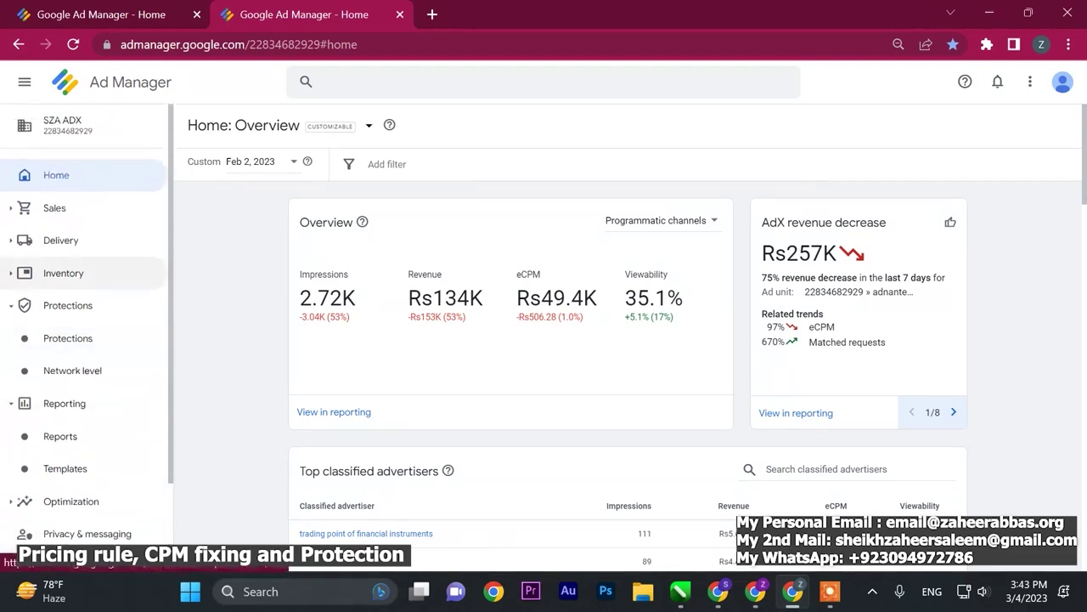
{"action": "scroll", "coordinate": [85, 305], "scroll_direction": "down", "scroll_amount": 2}
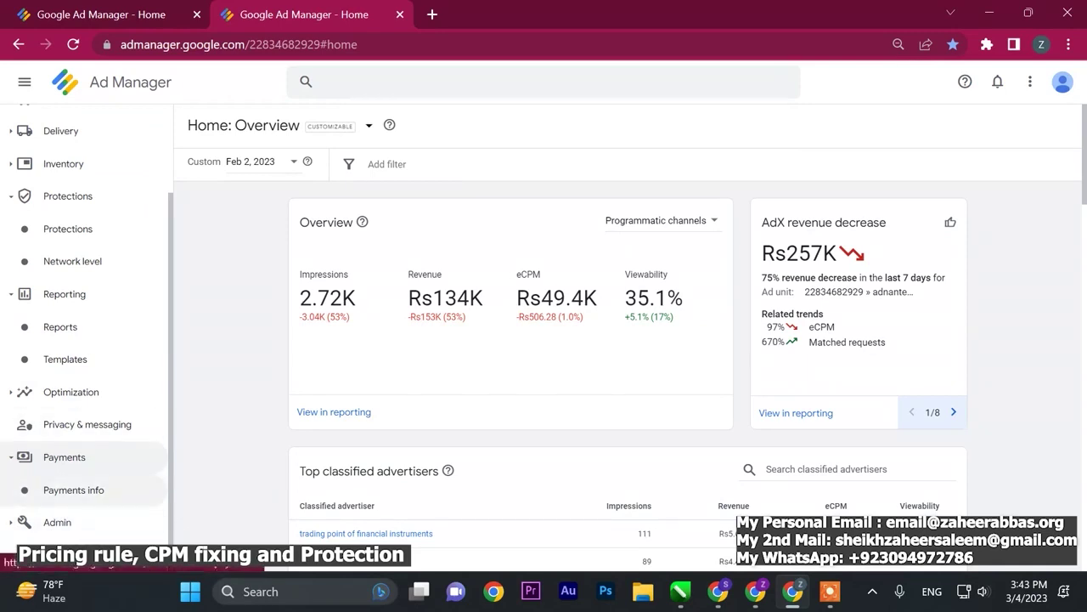
{"action": "left_click", "coordinate": [112, 482]}
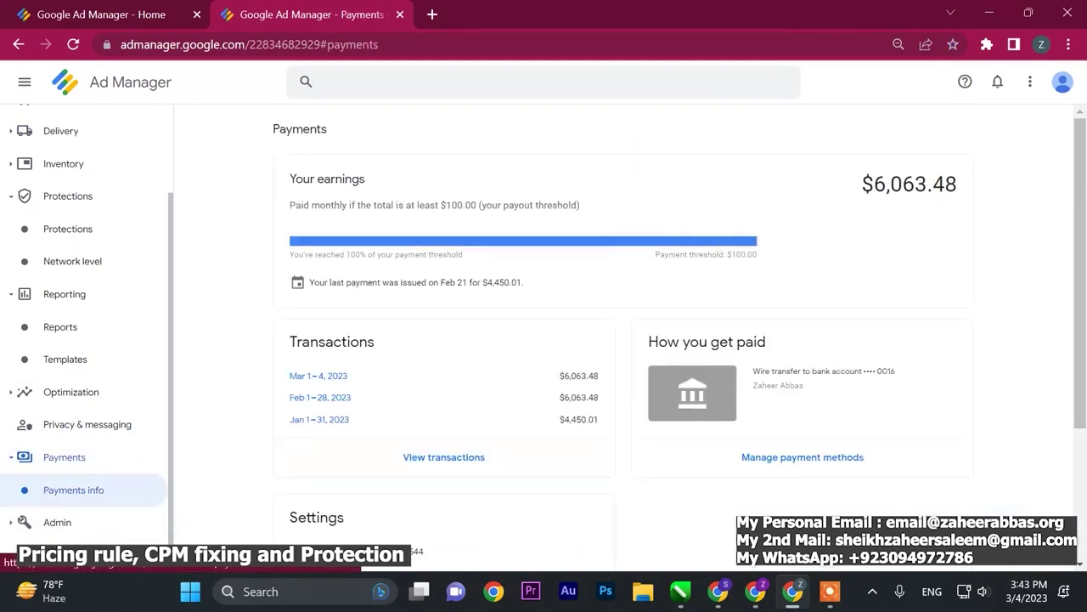
{"action": "left_click_drag", "start_coordinate": [524, 282], "coordinate": [309, 283]}
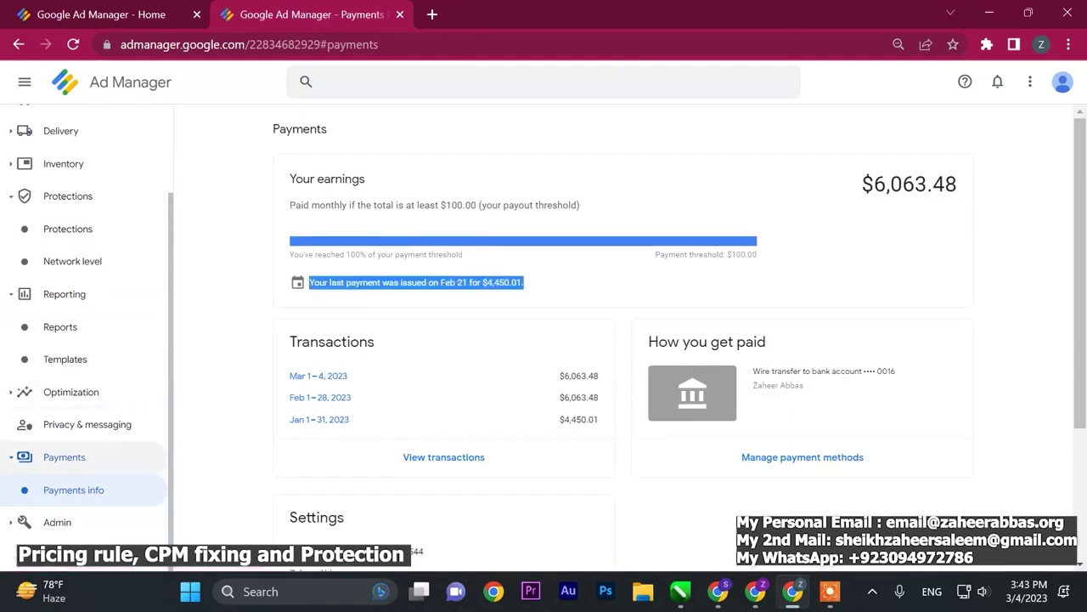
Expand the Admin section to view its settings pages, and highlight the total earnings on the payments page.
{"action": "left_click", "coordinate": [57, 522]}
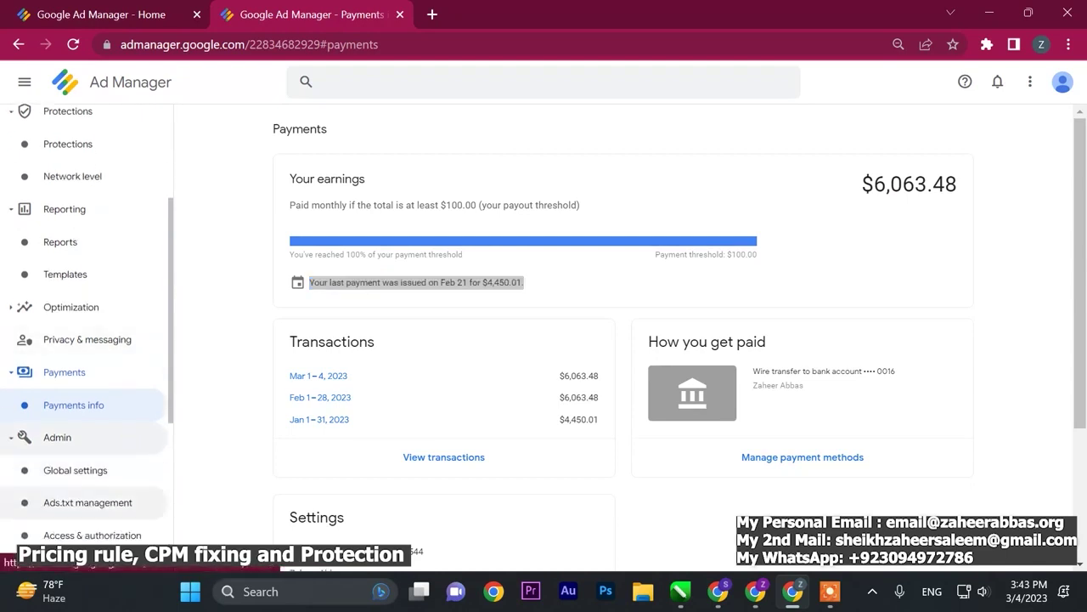
{"action": "scroll", "coordinate": [85, 385], "scroll_direction": "down", "scroll_amount": 1}
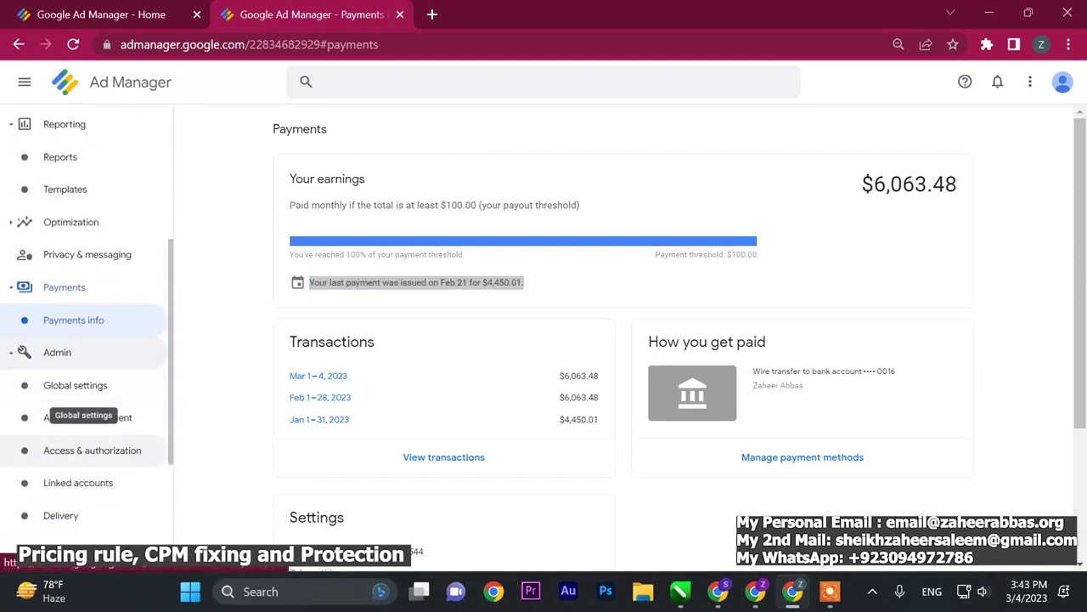
{"action": "scroll", "coordinate": [85, 385], "scroll_direction": "down", "scroll_amount": 1}
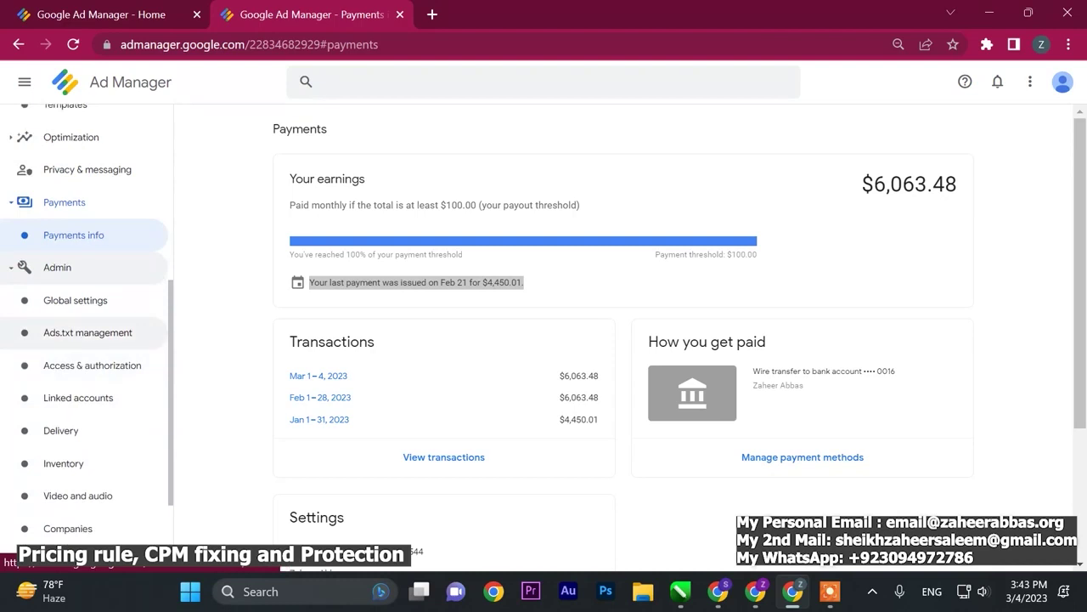
{"action": "left_click", "coordinate": [802, 457]}
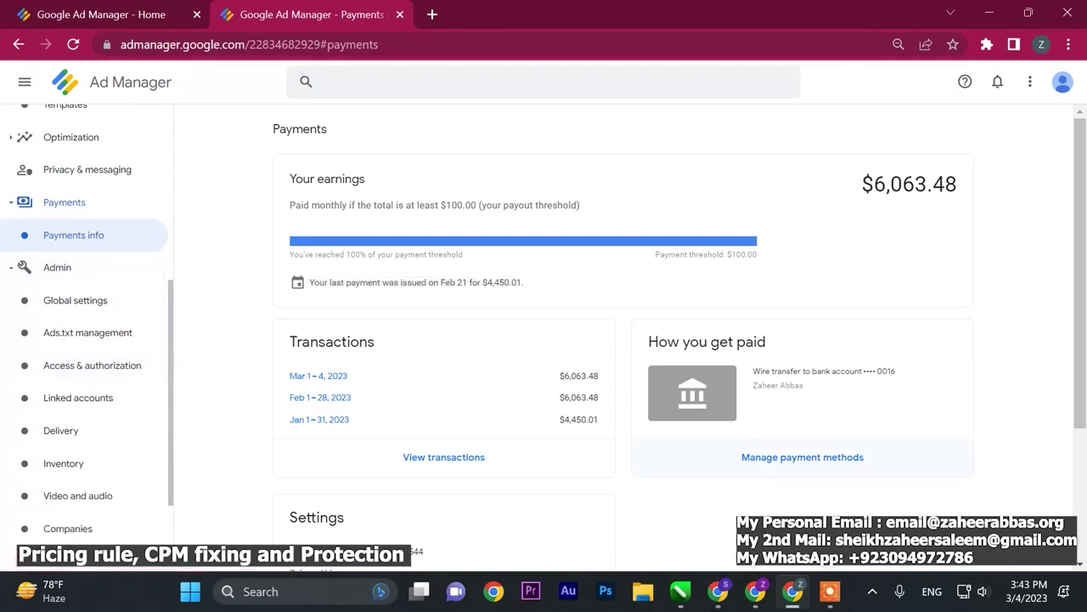
{"action": "triple_click", "coordinate": [921, 184]}
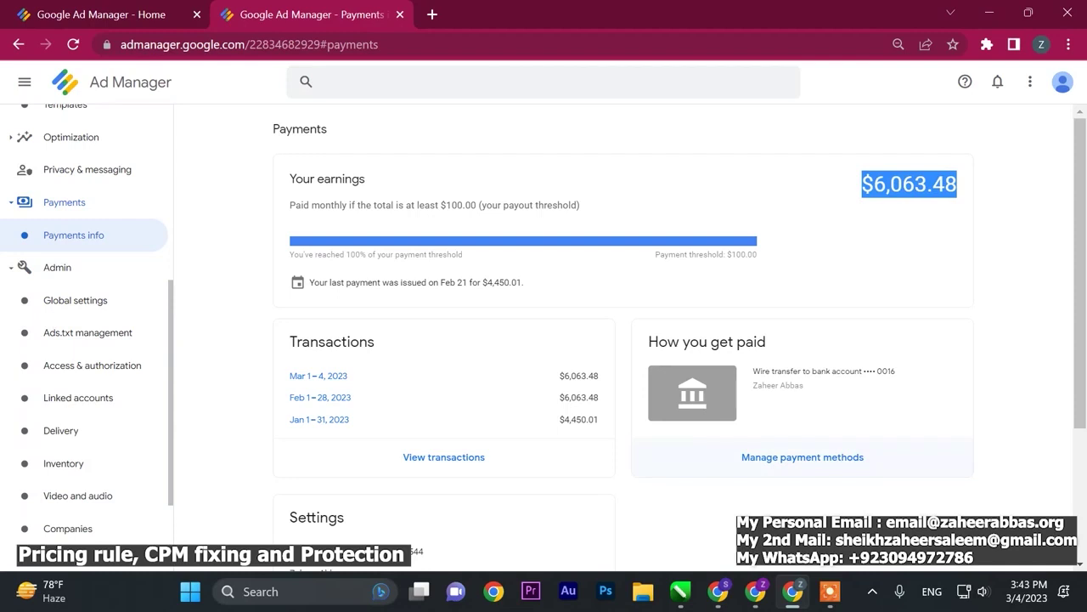
Open the Policy center and check it for issues that stop or limit ad serving.
{"action": "scroll", "coordinate": [85, 430], "scroll_direction": "down", "scroll_amount": 3}
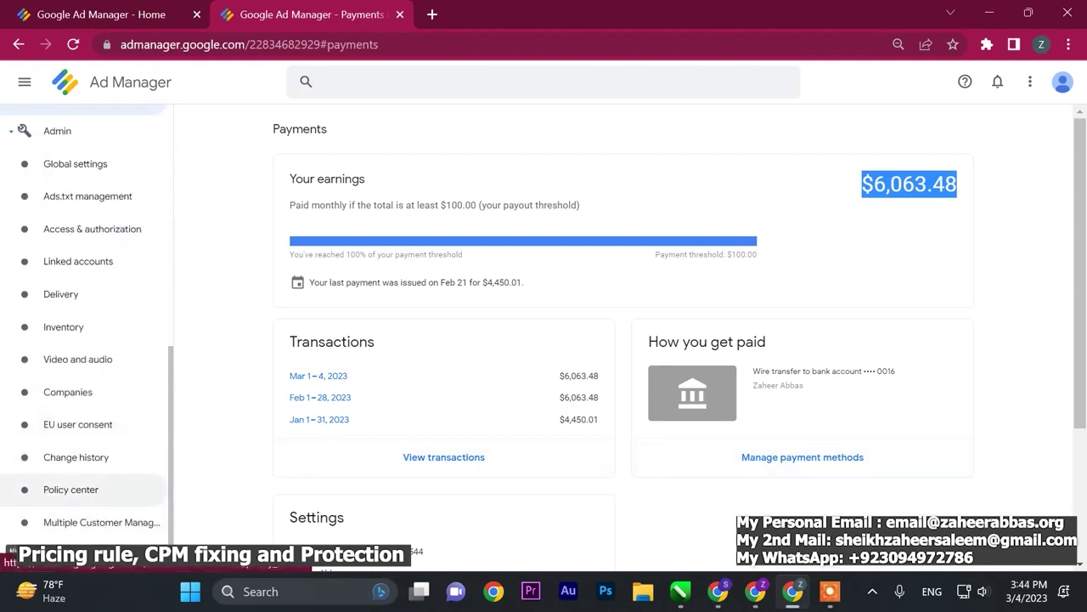
{"action": "left_click", "coordinate": [70, 489]}
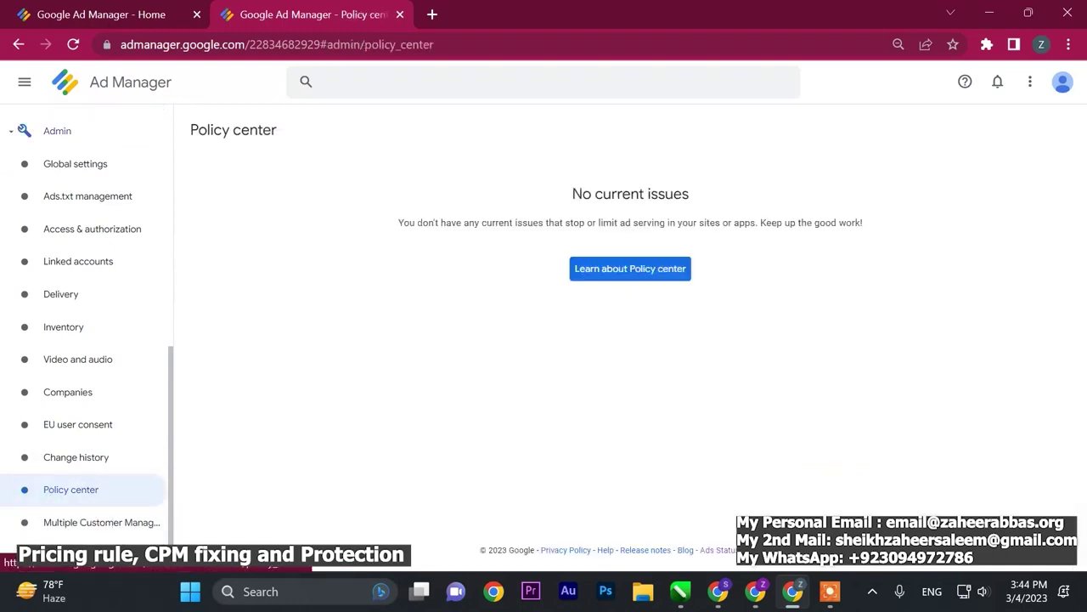
{"action": "scroll", "coordinate": [76, 488], "scroll_direction": "up", "scroll_amount": 3}
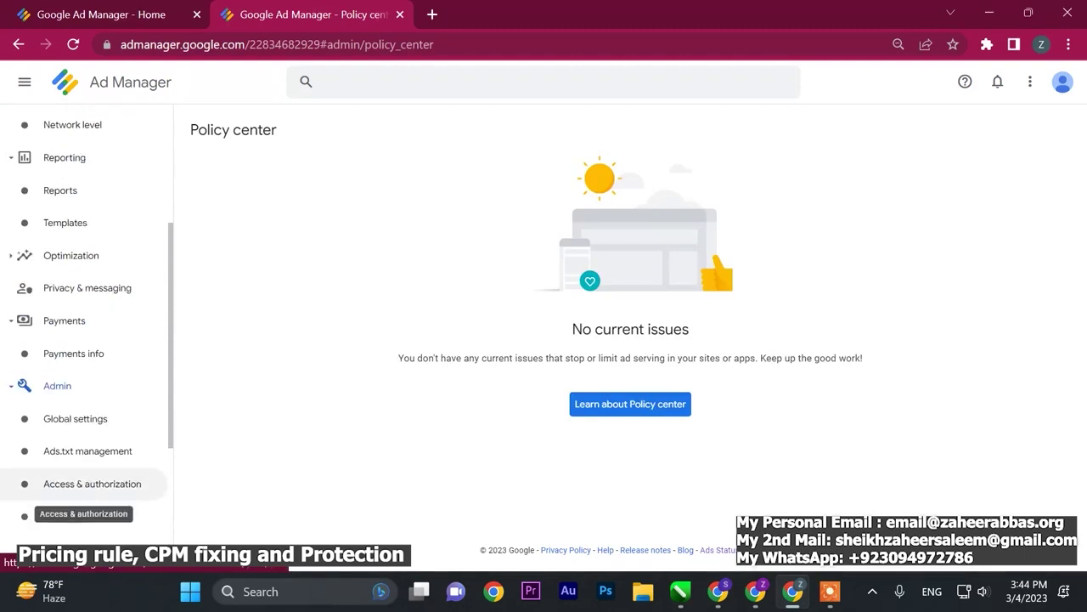
{"action": "scroll", "coordinate": [85, 476], "scroll_direction": "up", "scroll_amount": 3}
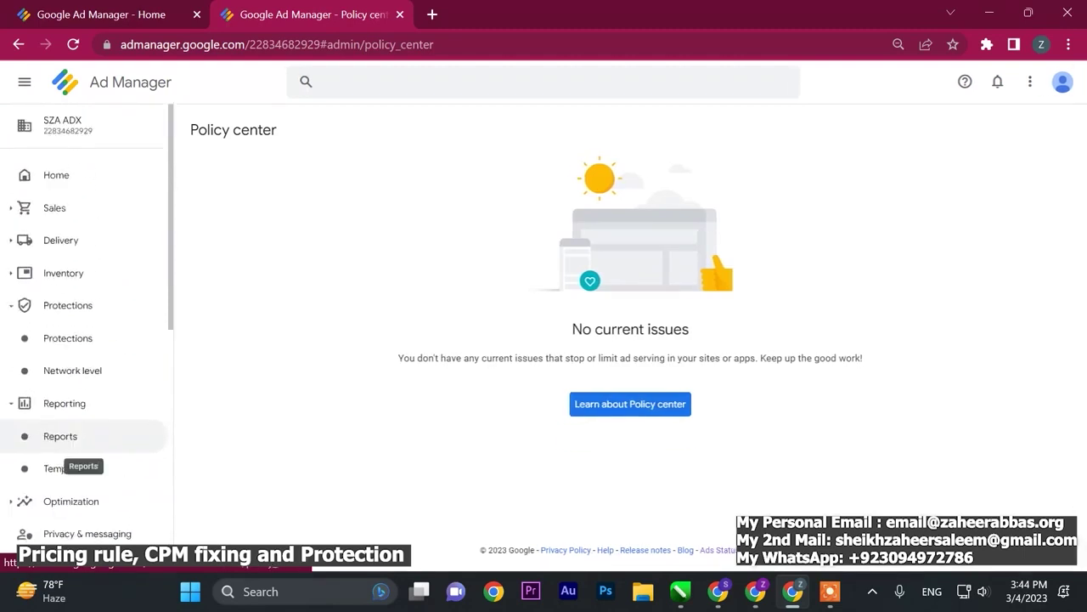
Return to the home overview and look over the available navigation sections.
{"action": "left_click", "coordinate": [82, 176]}
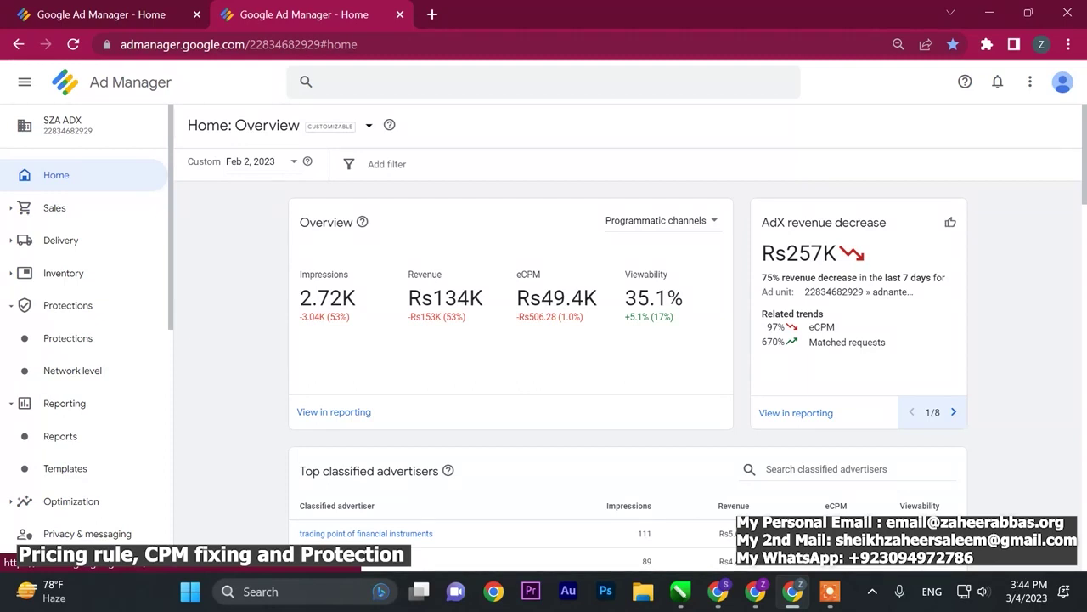
{"action": "scroll", "coordinate": [85, 448], "scroll_direction": "down", "scroll_amount": 1}
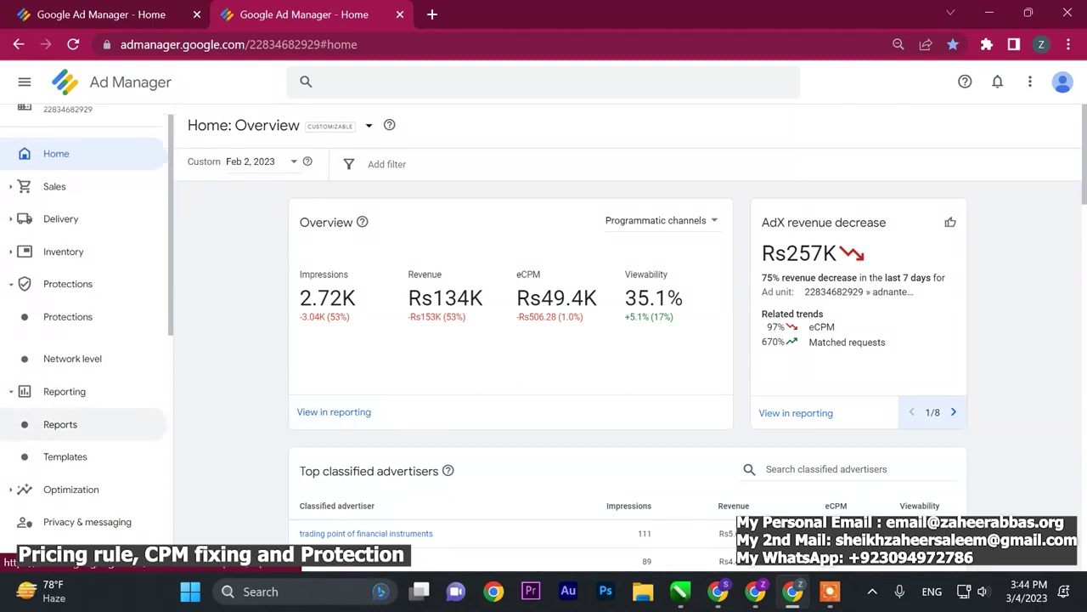
{"action": "scroll", "coordinate": [85, 437], "scroll_direction": "down", "scroll_amount": 1}
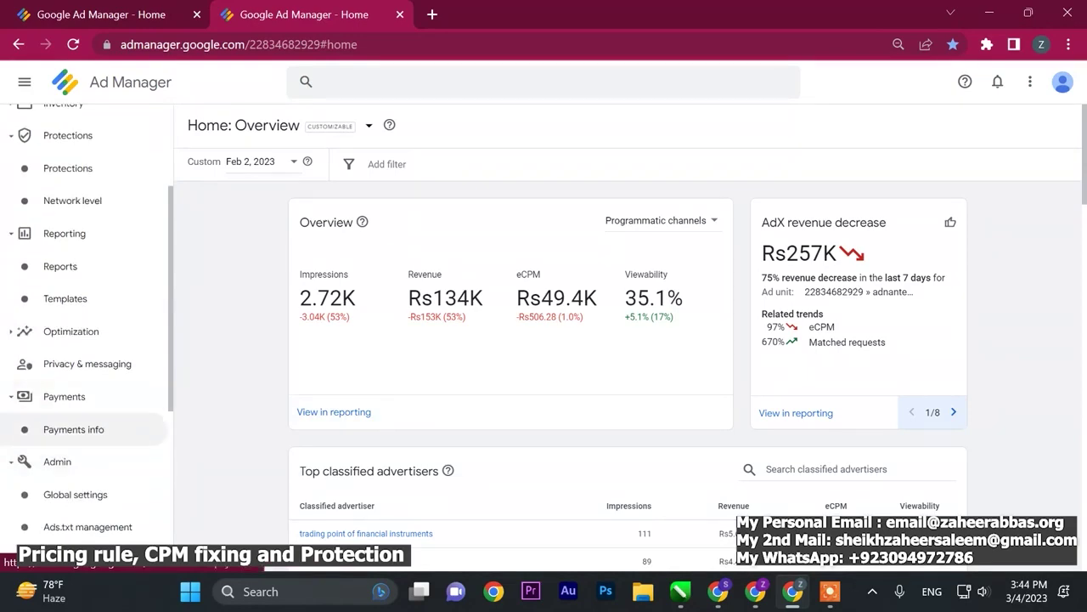
{"action": "scroll", "coordinate": [85, 469], "scroll_direction": "up", "scroll_amount": 2}
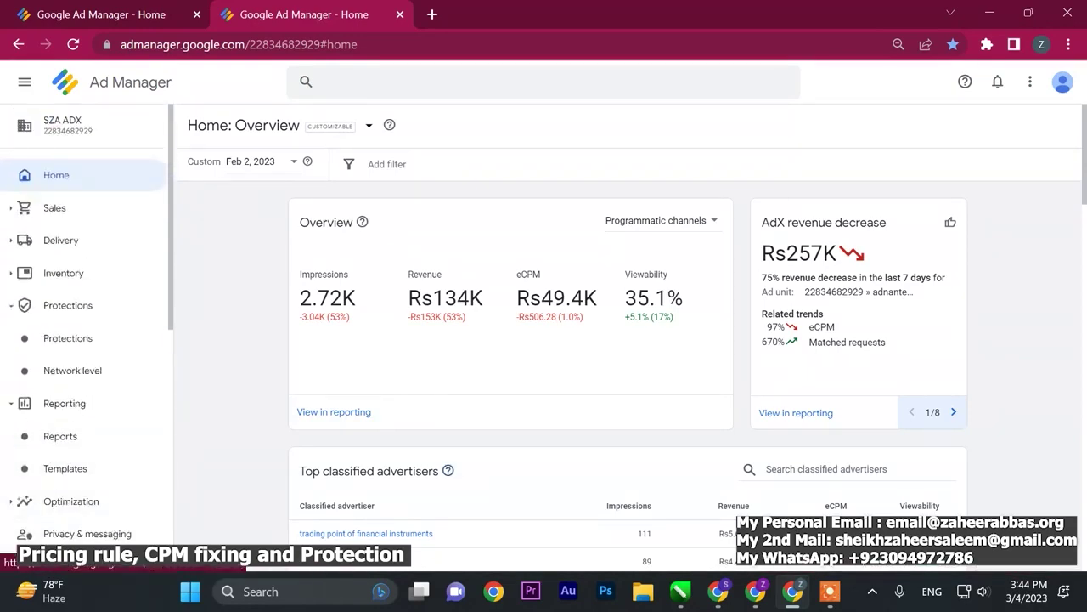
Examine the Autopilot CPC rule under Top pricing rules, highlighting its name, impressions and revenue, and compare with the overview figures.
{"action": "scroll", "coordinate": [628, 374], "scroll_direction": "down", "scroll_amount": 5}
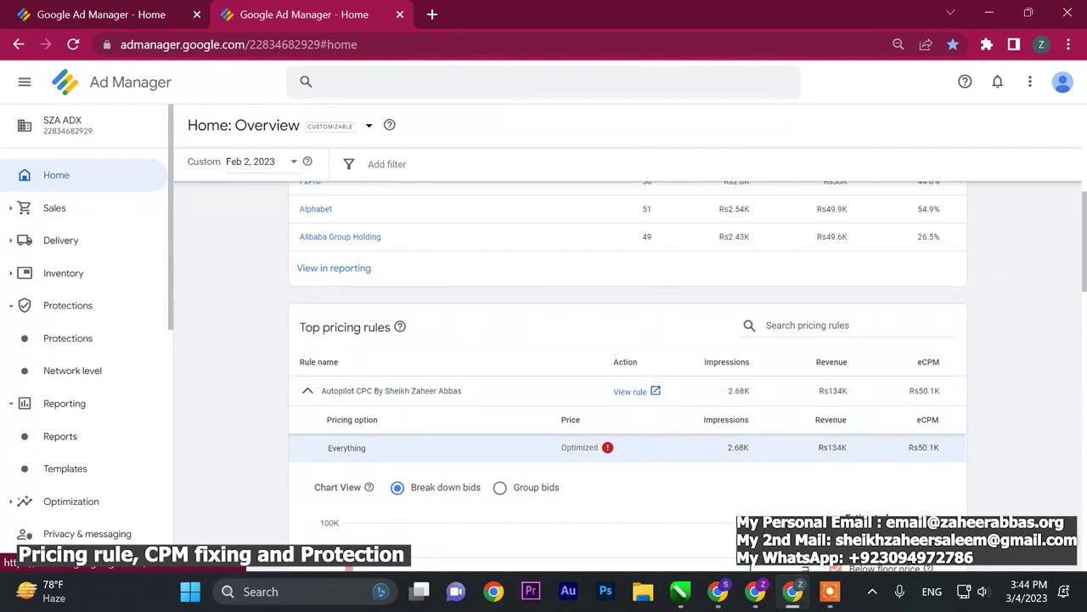
{"action": "triple_click", "coordinate": [392, 390]}
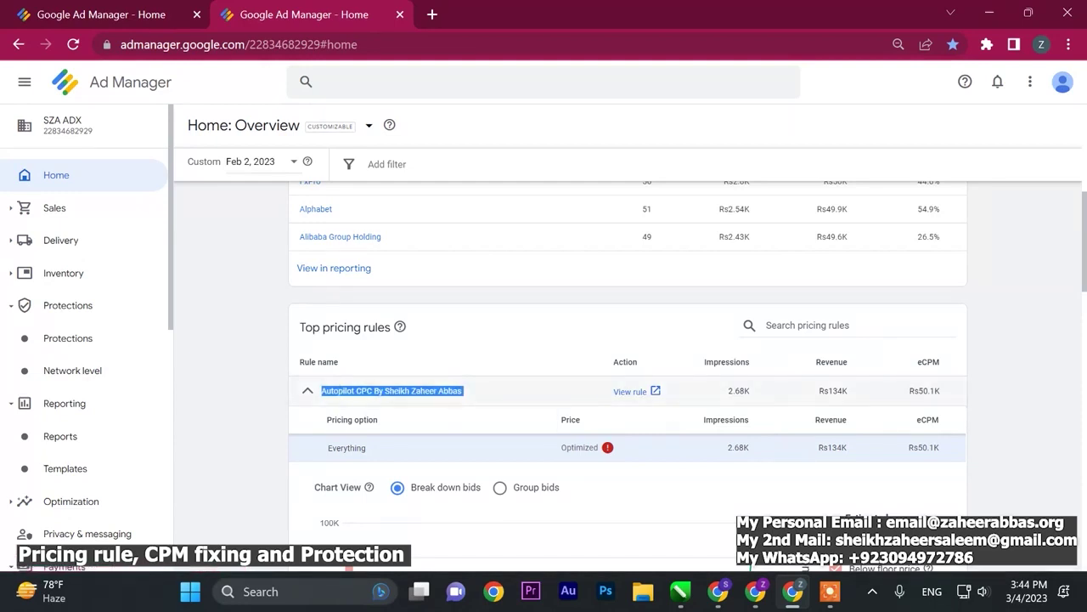
{"action": "double_click", "coordinate": [738, 390]}
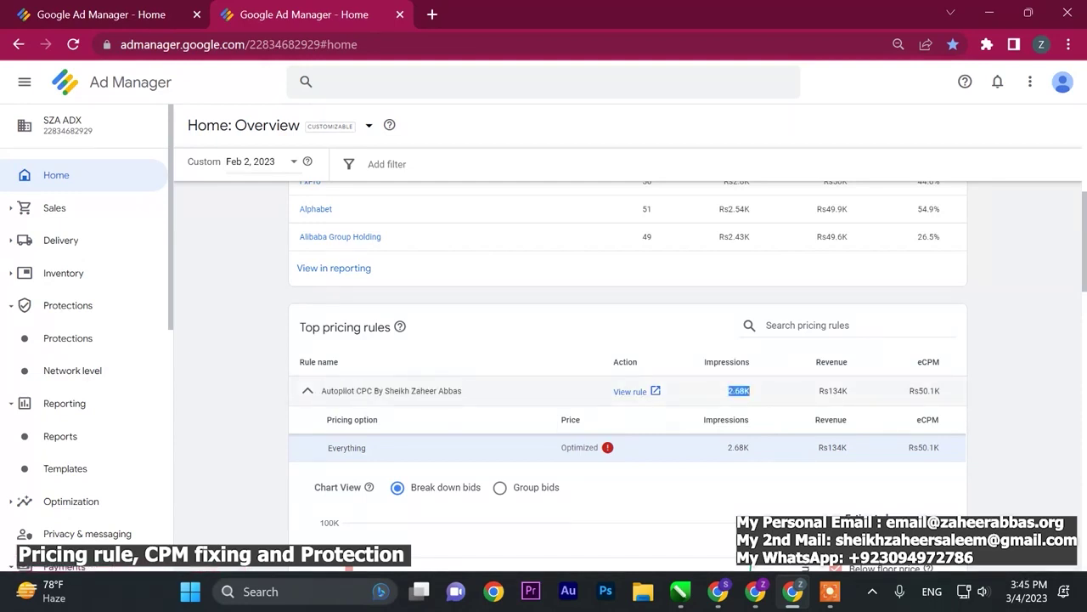
{"action": "double_click", "coordinate": [833, 390]}
{"action": "scroll", "coordinate": [832, 390], "scroll_direction": "up", "scroll_amount": 2}
{"action": "scroll", "coordinate": [629, 357], "scroll_direction": "up", "scroll_amount": 2}
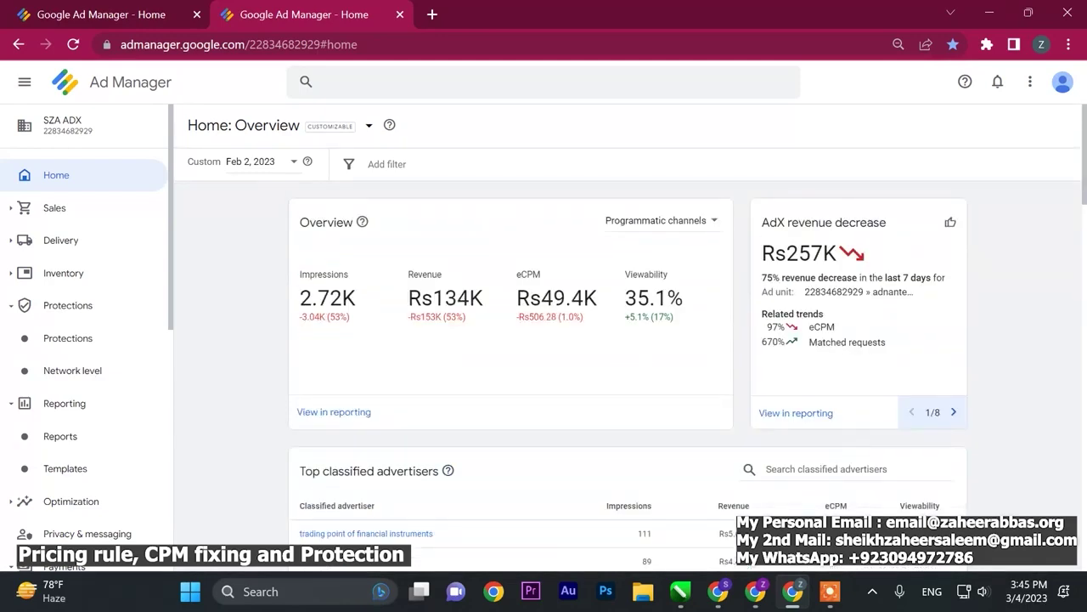
Review the demand comparison and top detected yield partners cards, and return to the Autopilot CPC rule's bid chart.
{"action": "scroll", "coordinate": [628, 357], "scroll_direction": "down", "scroll_amount": 15}
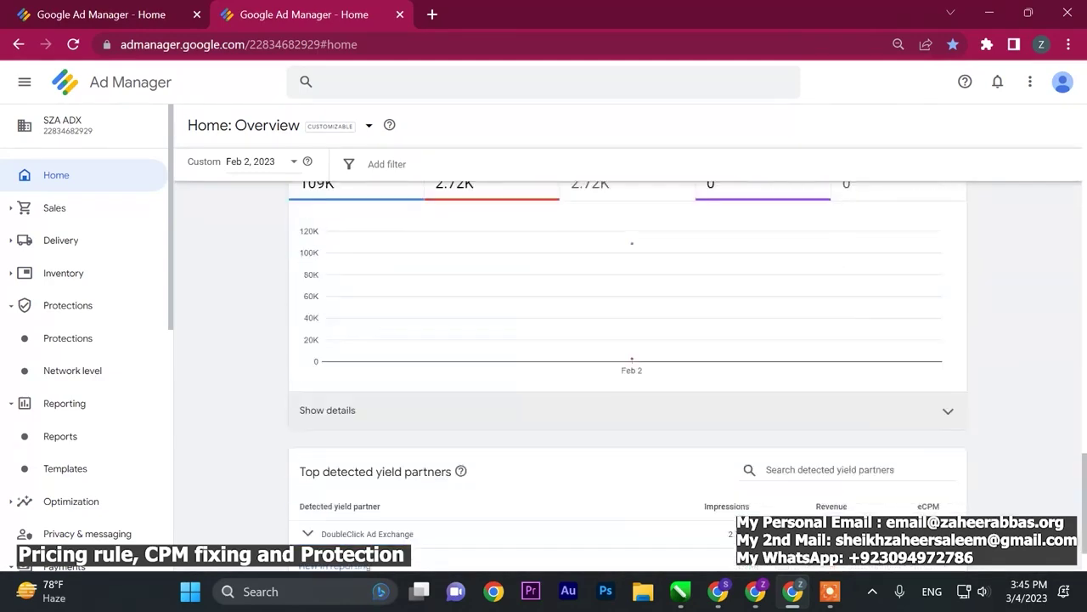
{"action": "scroll", "coordinate": [629, 357], "scroll_direction": "up", "scroll_amount": 3}
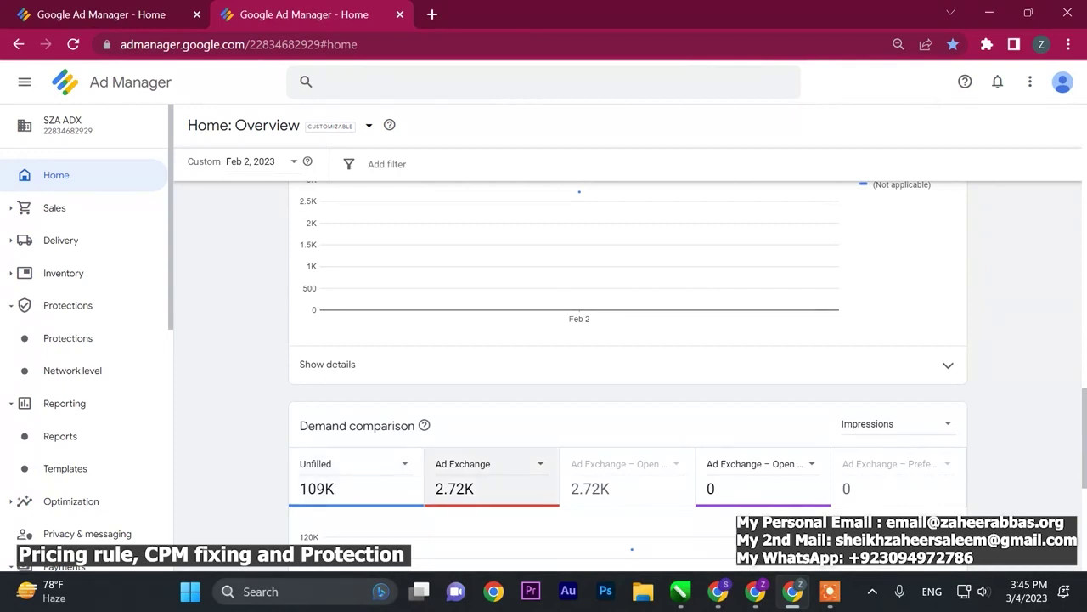
{"action": "scroll", "coordinate": [491, 475], "scroll_direction": "down", "scroll_amount": 2}
{"action": "scroll", "coordinate": [628, 374], "scroll_direction": "down", "scroll_amount": 3}
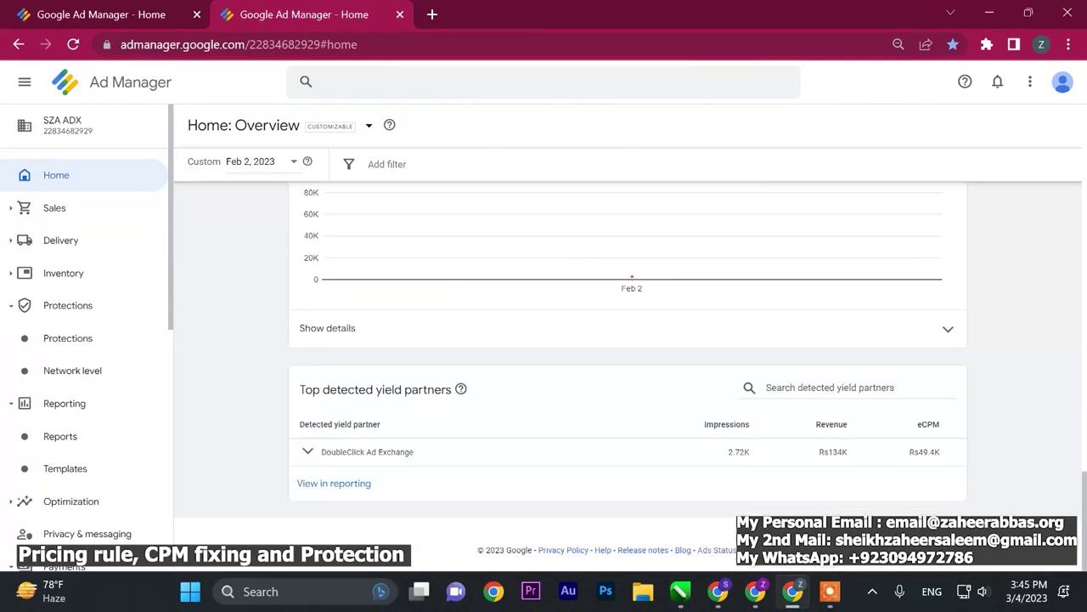
{"action": "scroll", "coordinate": [629, 374], "scroll_direction": "up", "scroll_amount": 5}
{"action": "scroll", "coordinate": [628, 374], "scroll_direction": "up", "scroll_amount": 9}
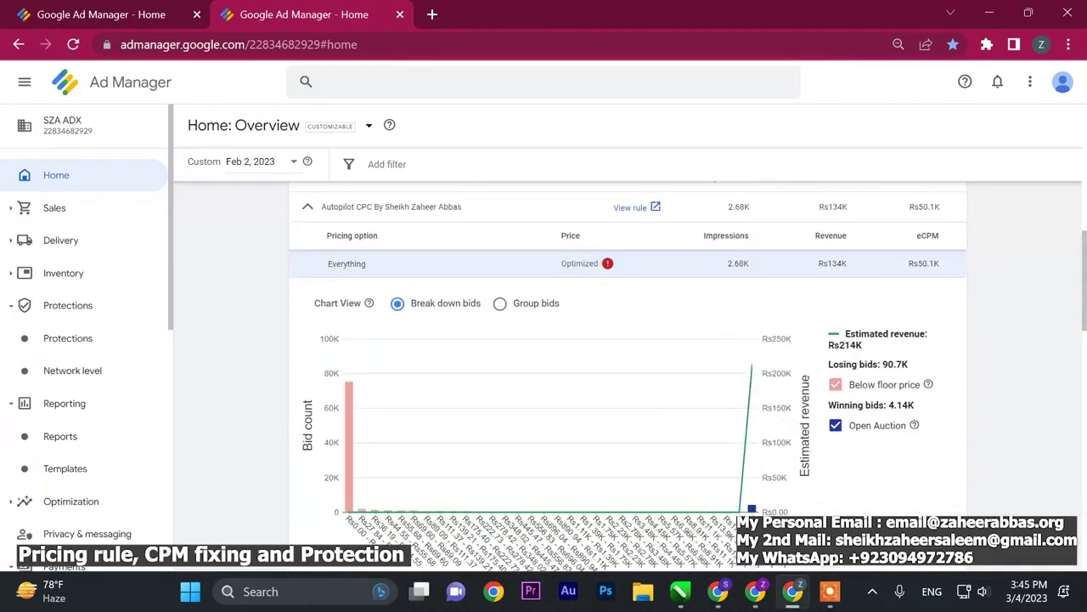
Highlight the winning and losing bid counts beside the Autopilot CPC rule's chart to compare them.
{"action": "triple_click", "coordinate": [871, 404]}
{"action": "left_click", "coordinate": [887, 405]}
{"action": "left_click_drag", "start_coordinate": [888, 405], "coordinate": [908, 405]}
{"action": "left_click_drag", "start_coordinate": [887, 406], "coordinate": [914, 406]}
{"action": "left_click_drag", "start_coordinate": [887, 364], "coordinate": [909, 364]}
{"action": "left_click", "coordinate": [901, 363]}
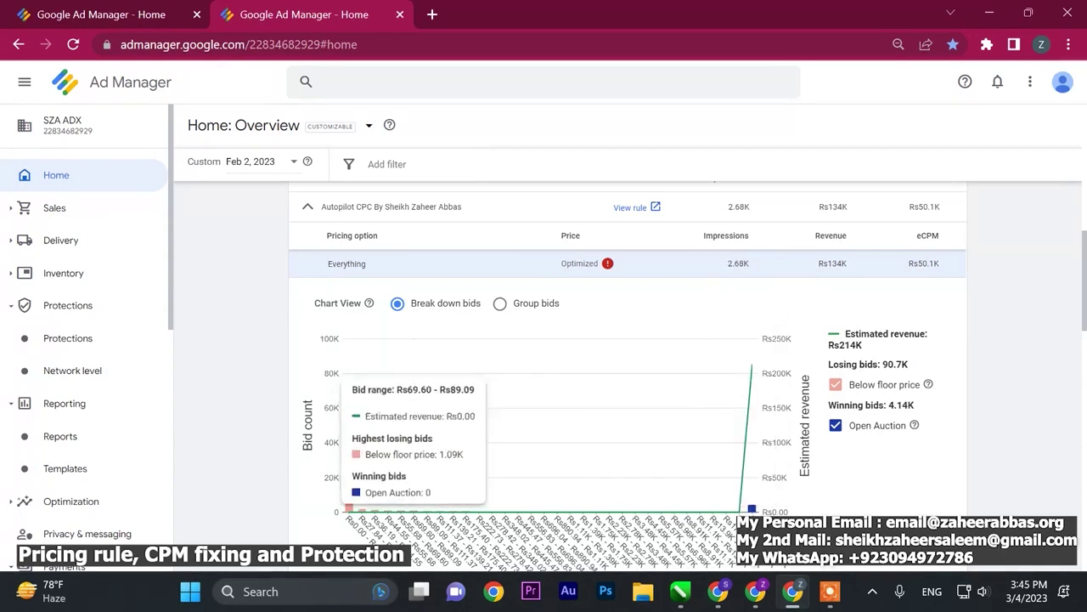
Look through the remaining home cards after the bid chart, and go back to the Overview card.
{"action": "scroll", "coordinate": [365, 502], "scroll_direction": "down", "scroll_amount": 1}
{"action": "scroll", "coordinate": [627, 357], "scroll_direction": "down", "scroll_amount": 8}
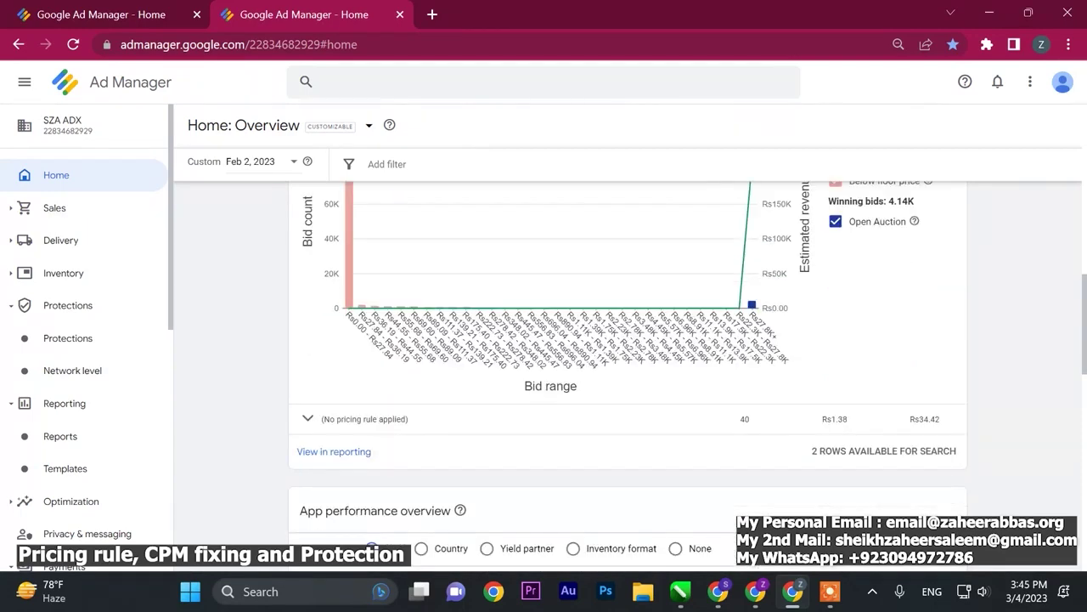
{"action": "scroll", "coordinate": [632, 383], "scroll_direction": "down", "scroll_amount": 2}
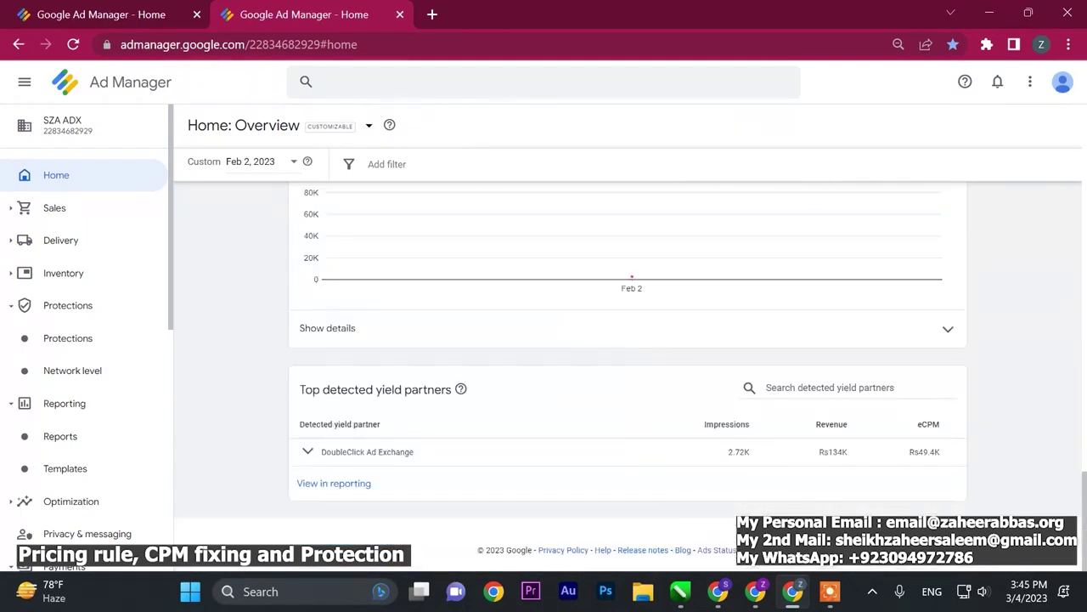
{"action": "scroll", "coordinate": [632, 442], "scroll_direction": "up", "scroll_amount": 3}
{"action": "scroll", "coordinate": [632, 425], "scroll_direction": "up", "scroll_amount": 10}
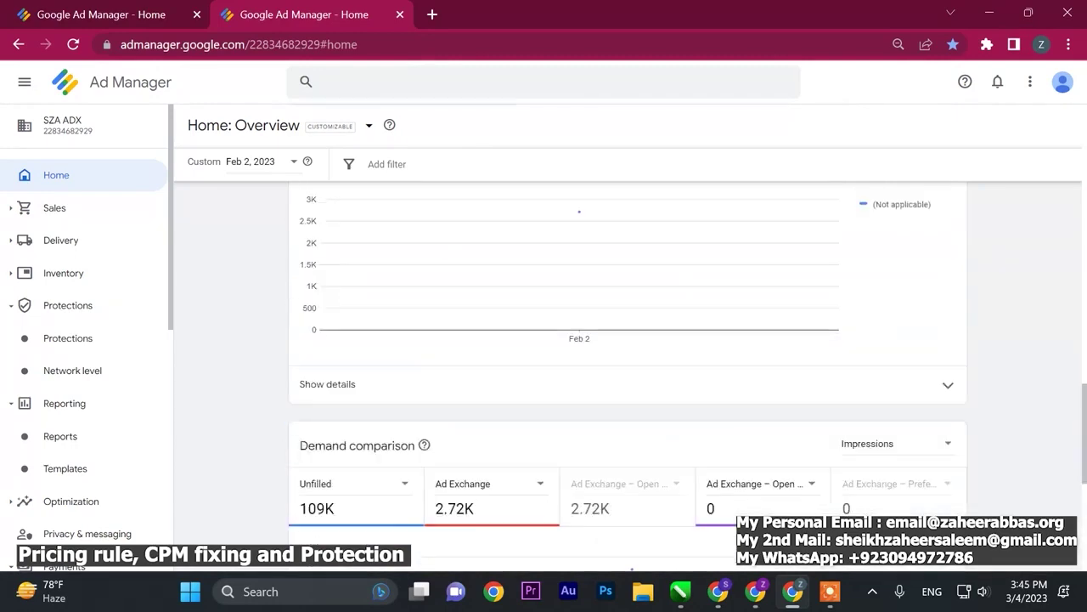
{"action": "scroll", "coordinate": [627, 357], "scroll_direction": "up", "scroll_amount": 10}
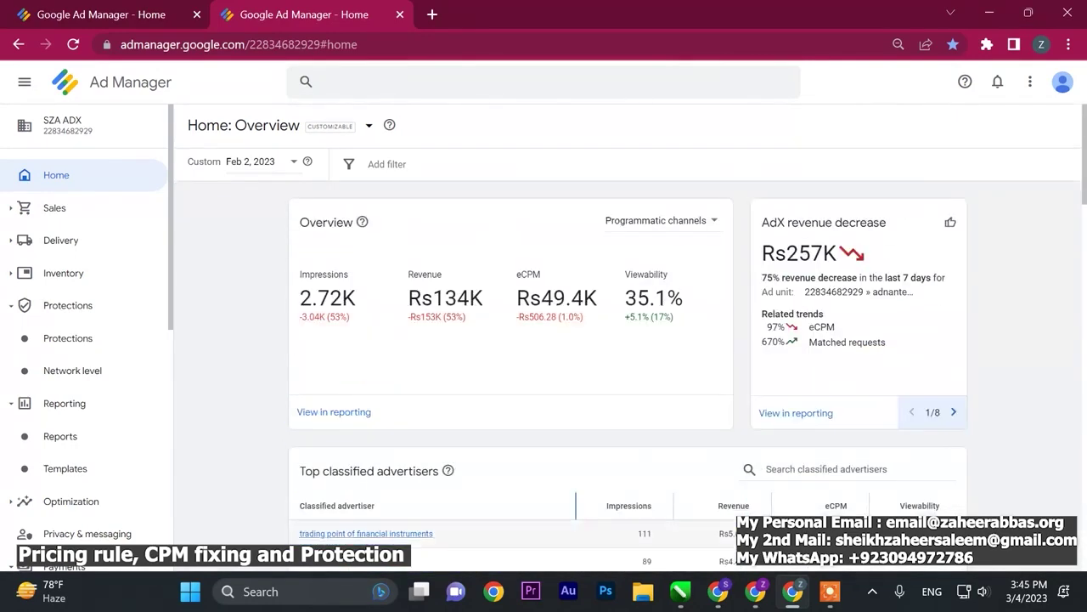